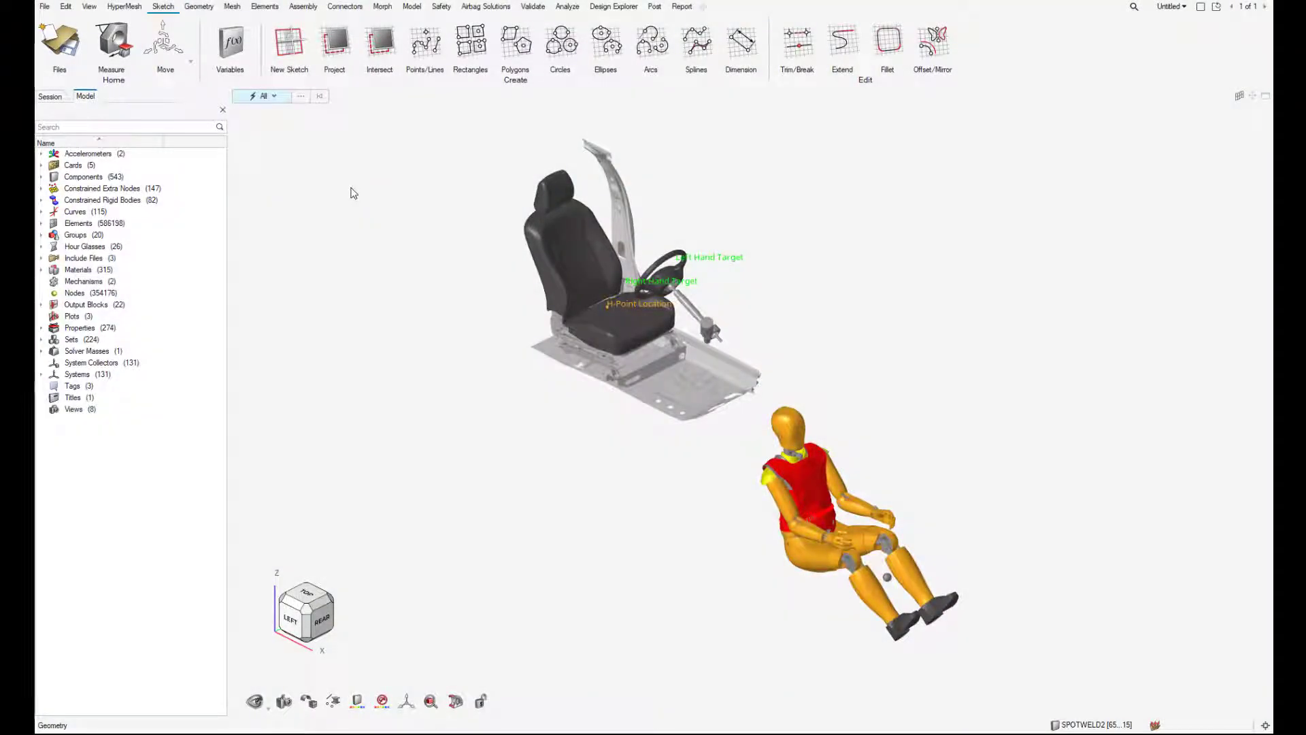
- Open the Dummy positioning tool and move the THOR_FE dummy to the H-Point Location marker on the seat
click(442, 7)
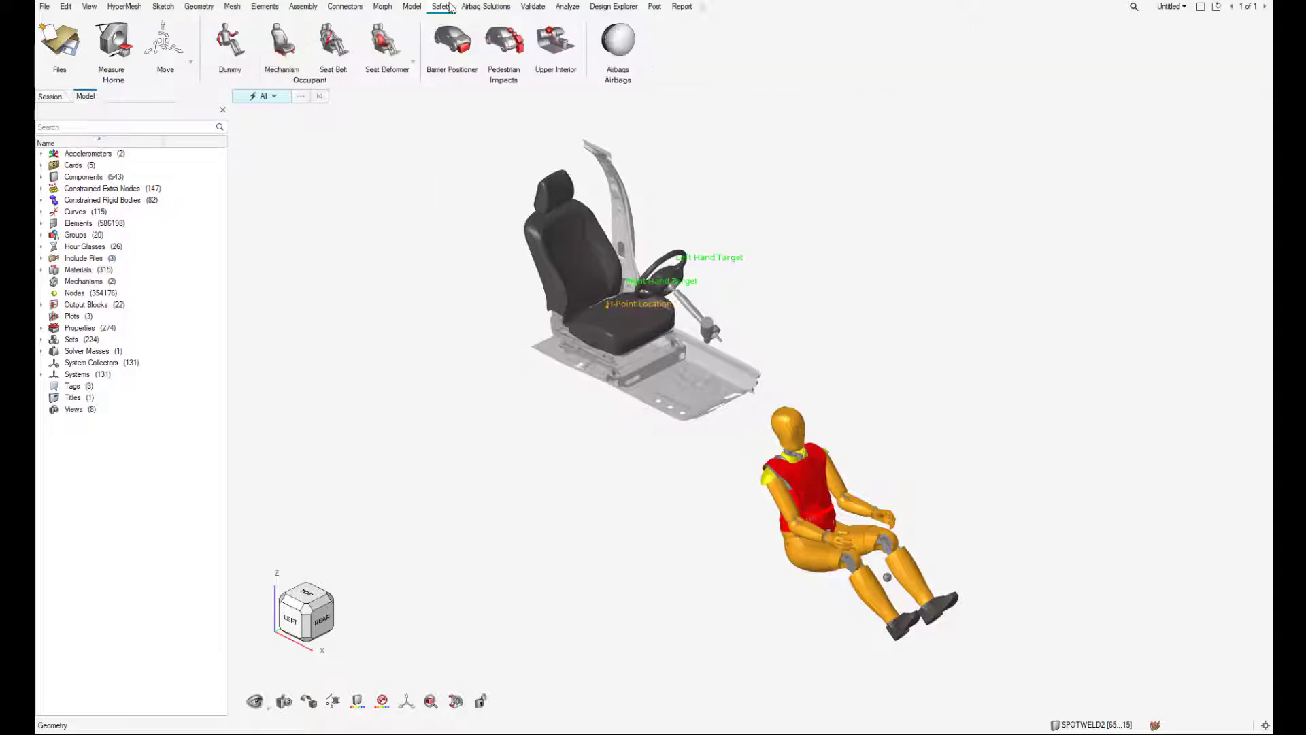
click(238, 46)
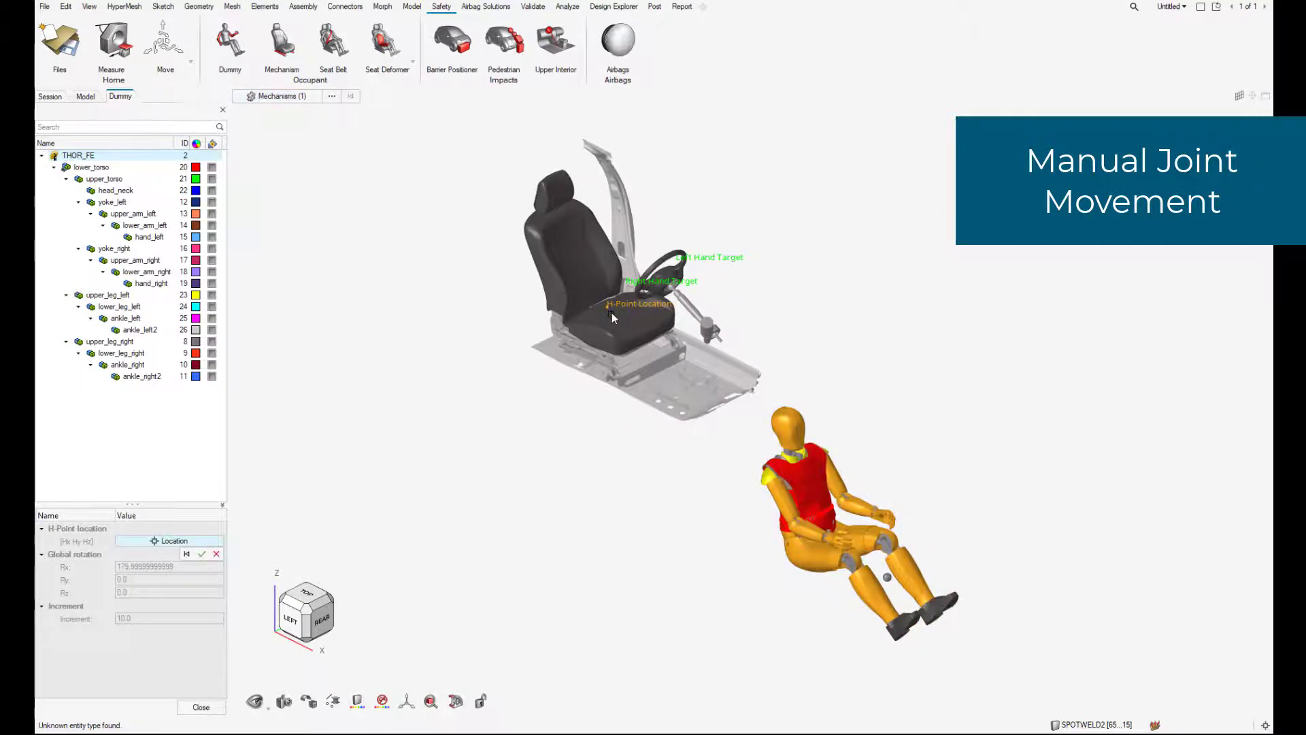
scroll(611, 312, up, 10)
click(627, 406)
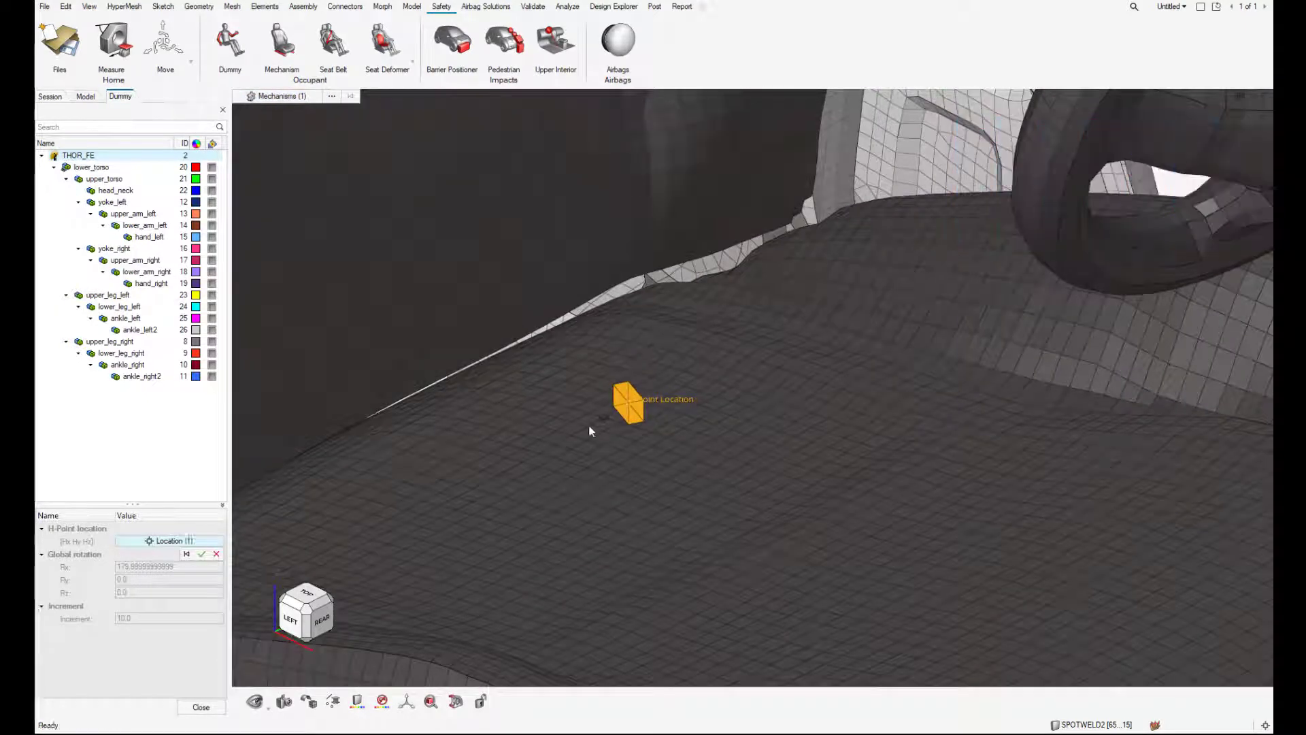
key(f)
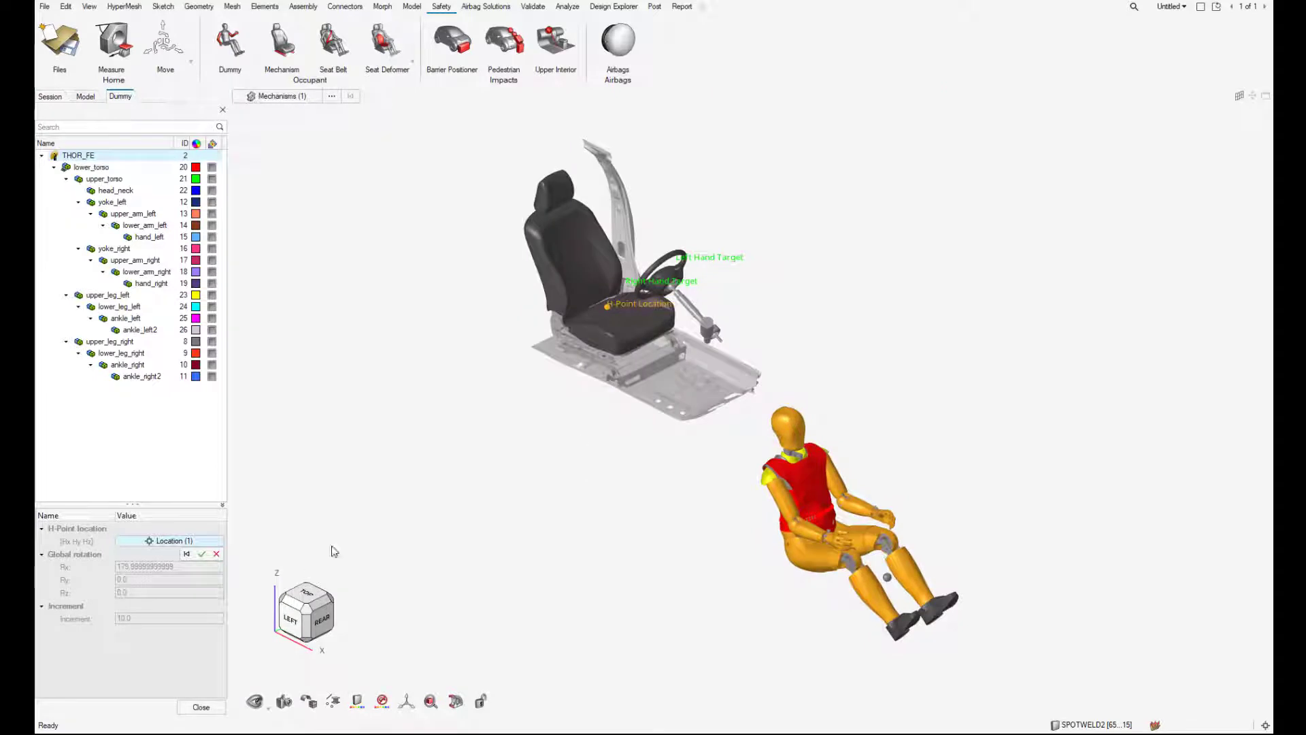
click(202, 554)
click(128, 437)
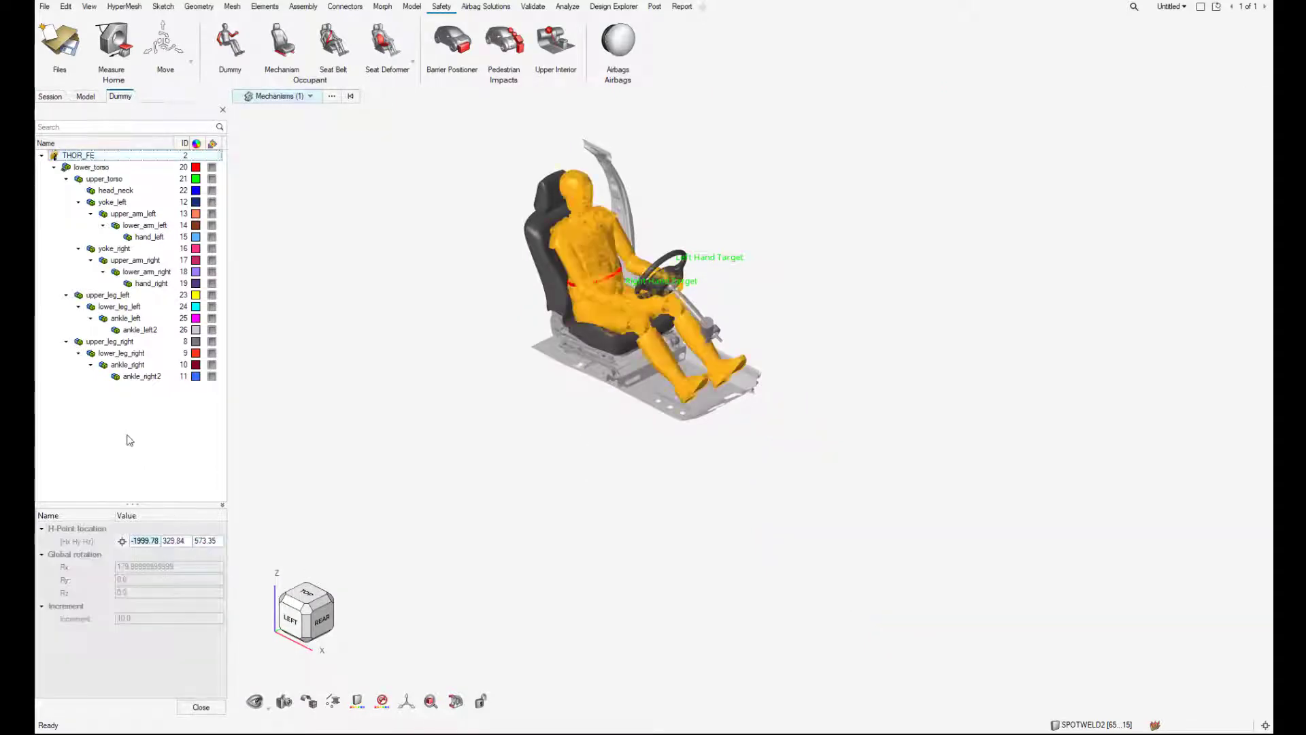
key(f)
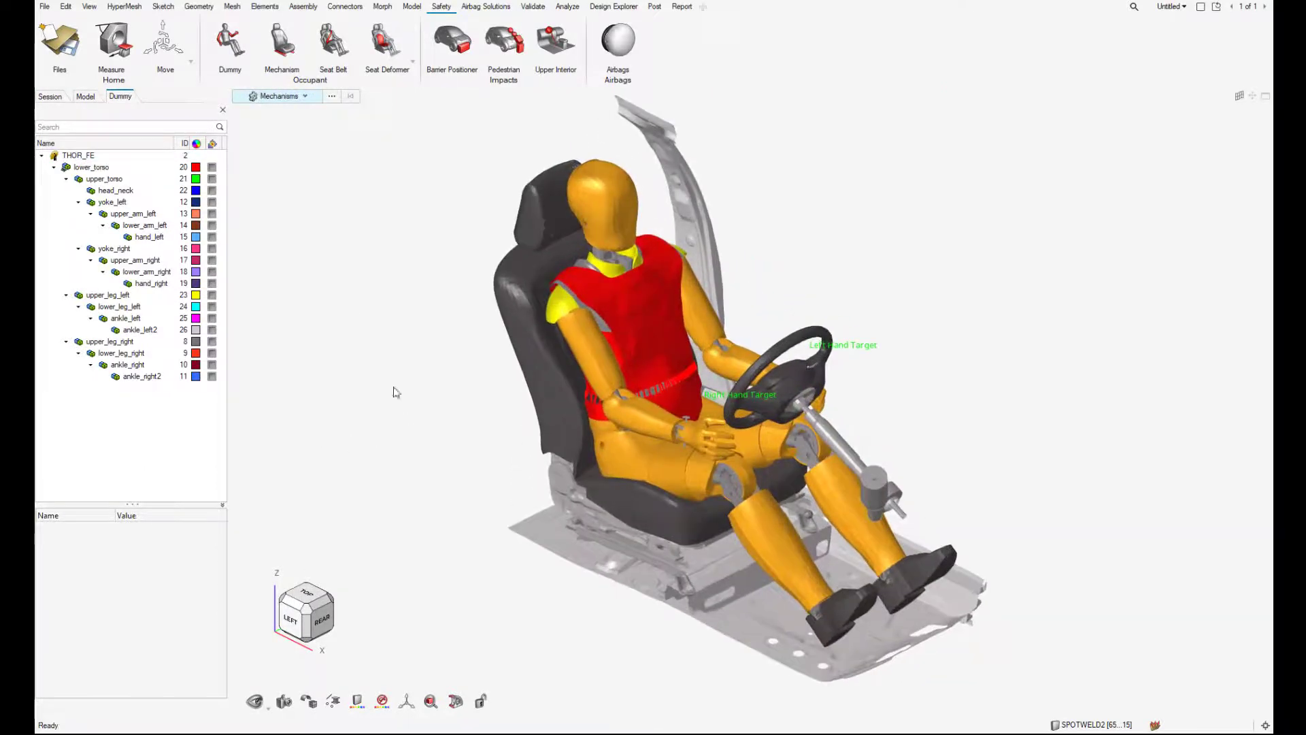
- Switch the selection type to Bodies and bring up the joint handles of the right upper leg and the upper torso
click(299, 96)
click(260, 155)
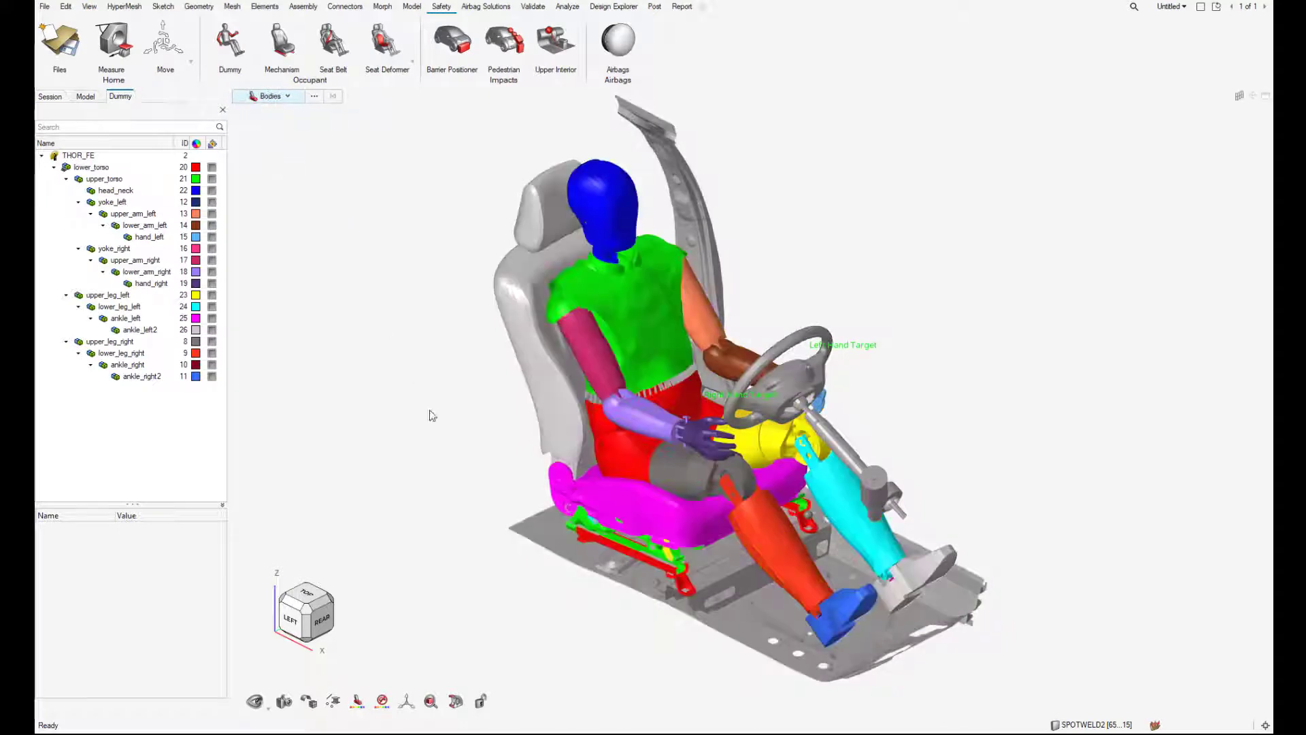
click(664, 463)
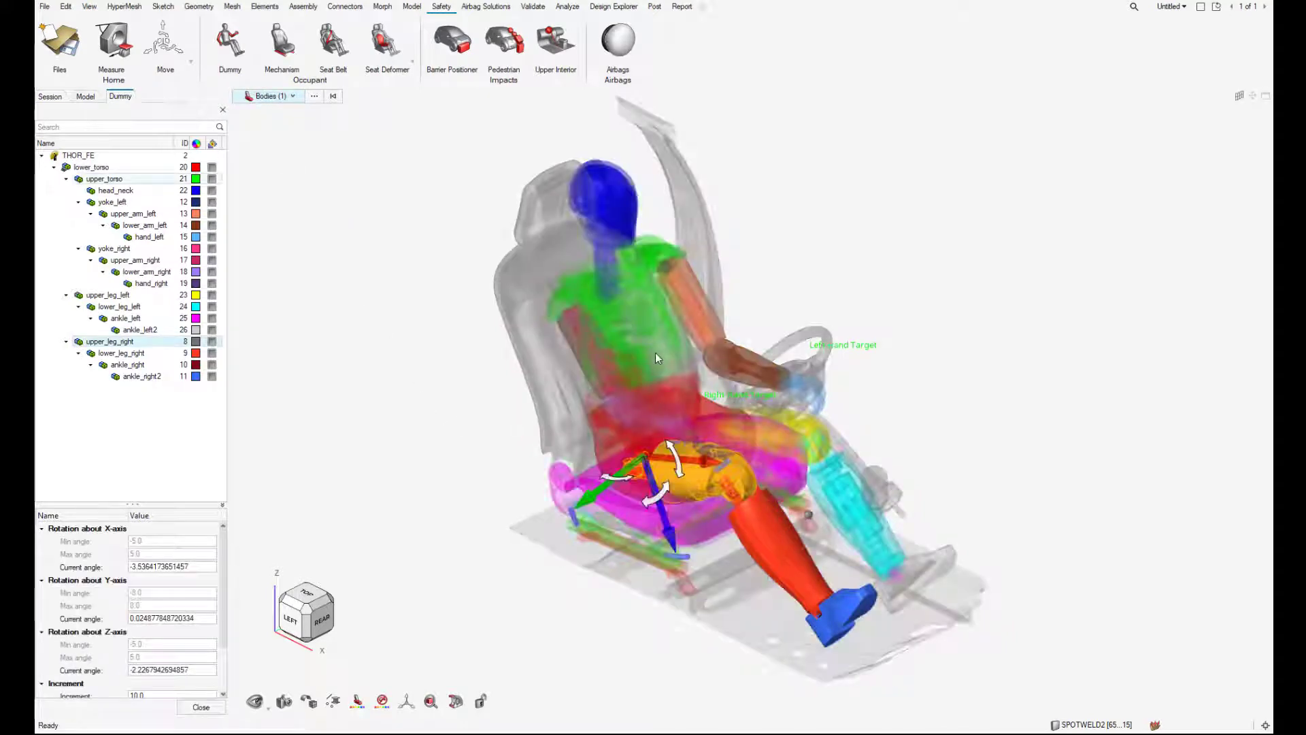
click(655, 353)
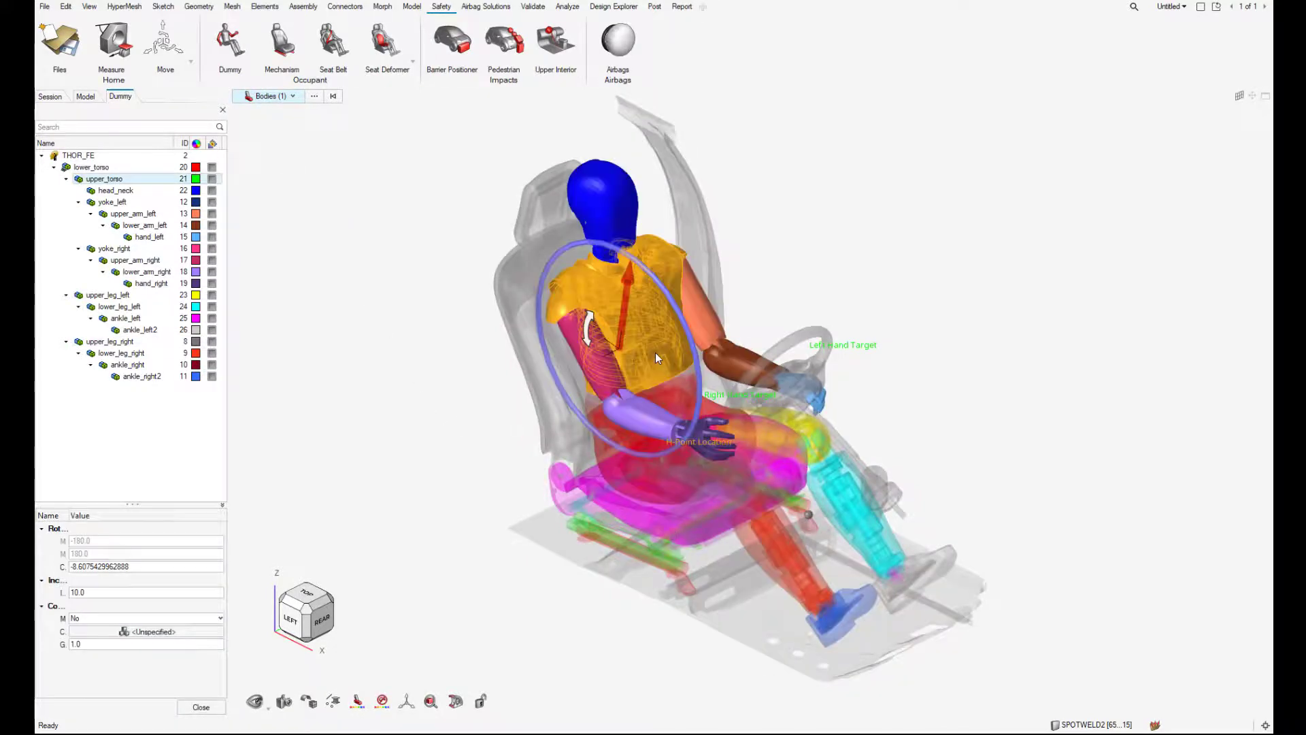
- Rotate the head_neck body backward about its joint, and bring it forward again to an upright position in the side view
click(612, 217)
drag(589, 258, 587, 266)
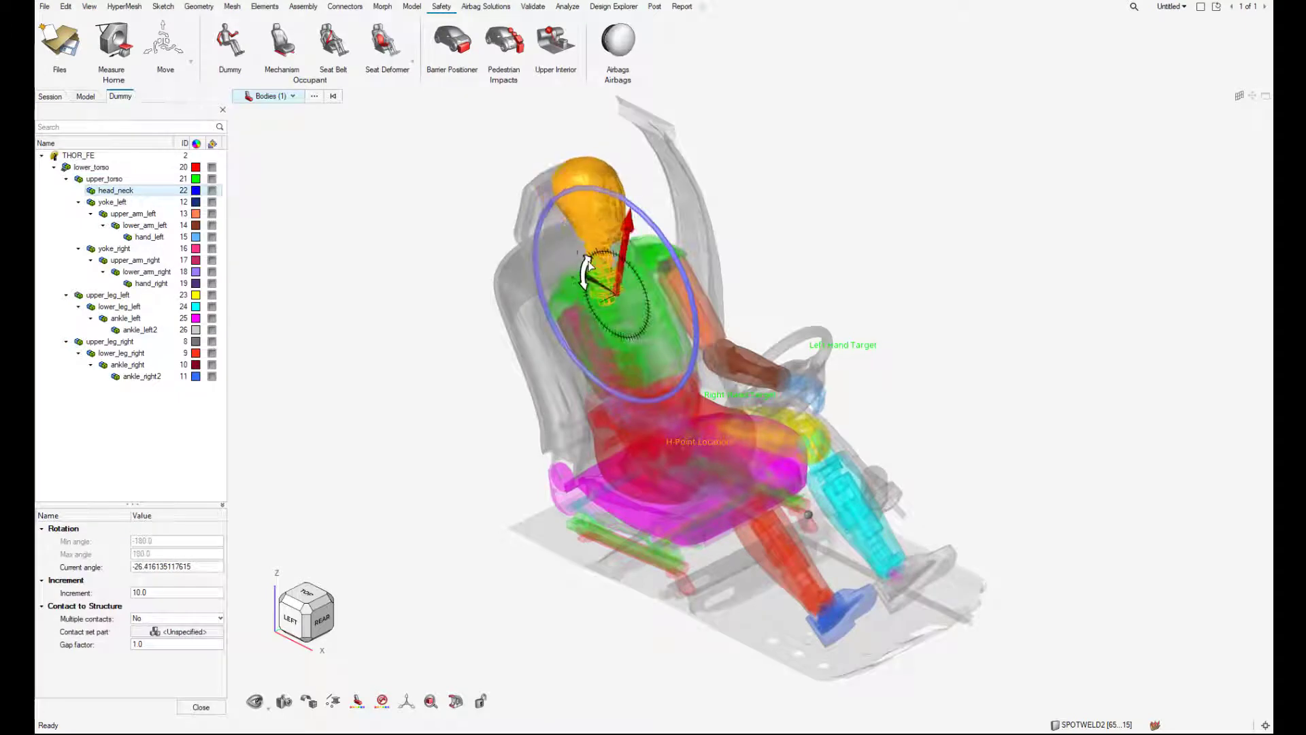
click(290, 619)
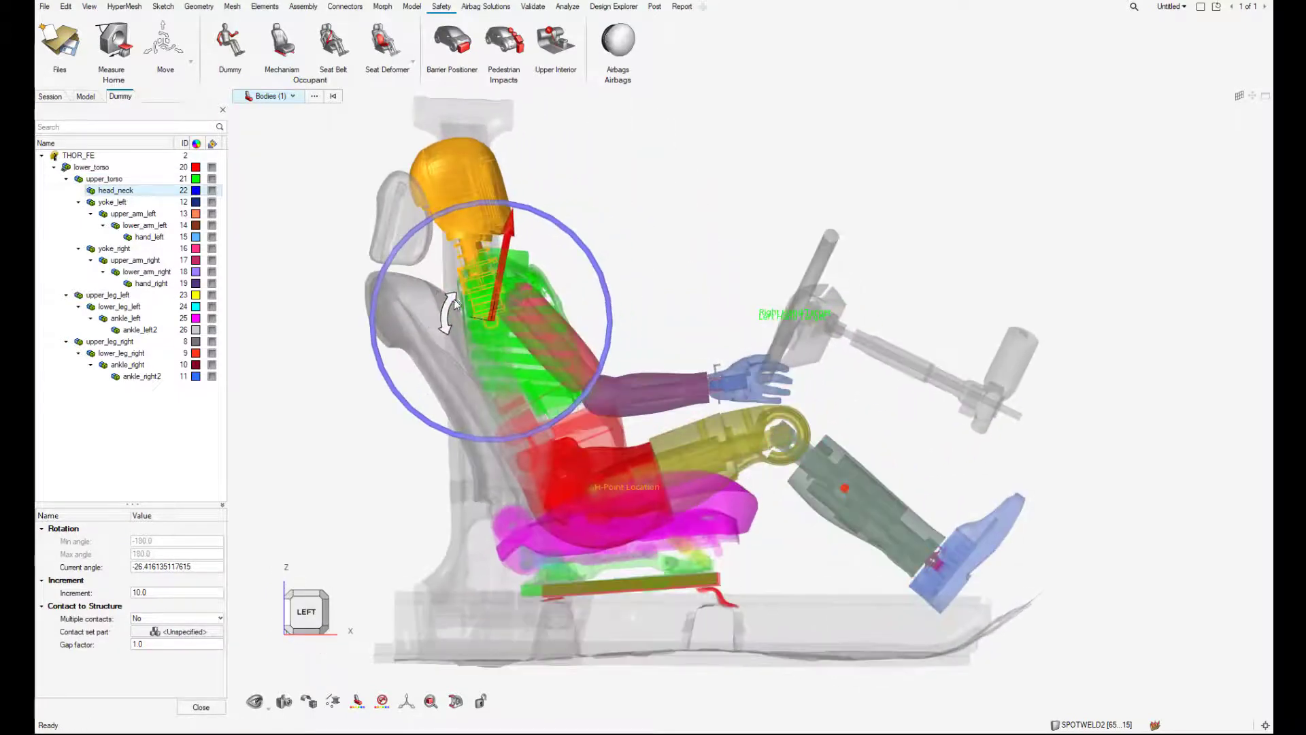
drag(452, 297, 454, 294)
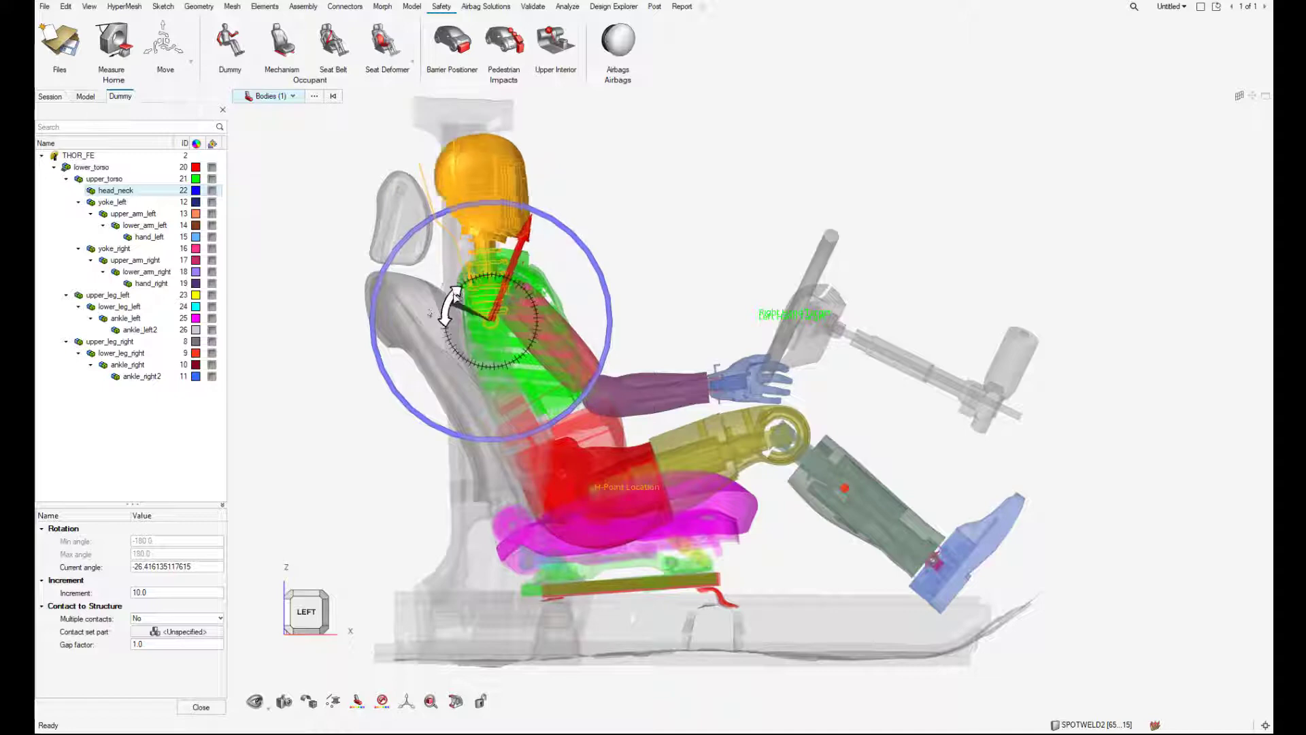
- Rotate the upper_arm_right body outward, away from the torso, about the shoulder joint
middle_drag(633, 361, 598, 364)
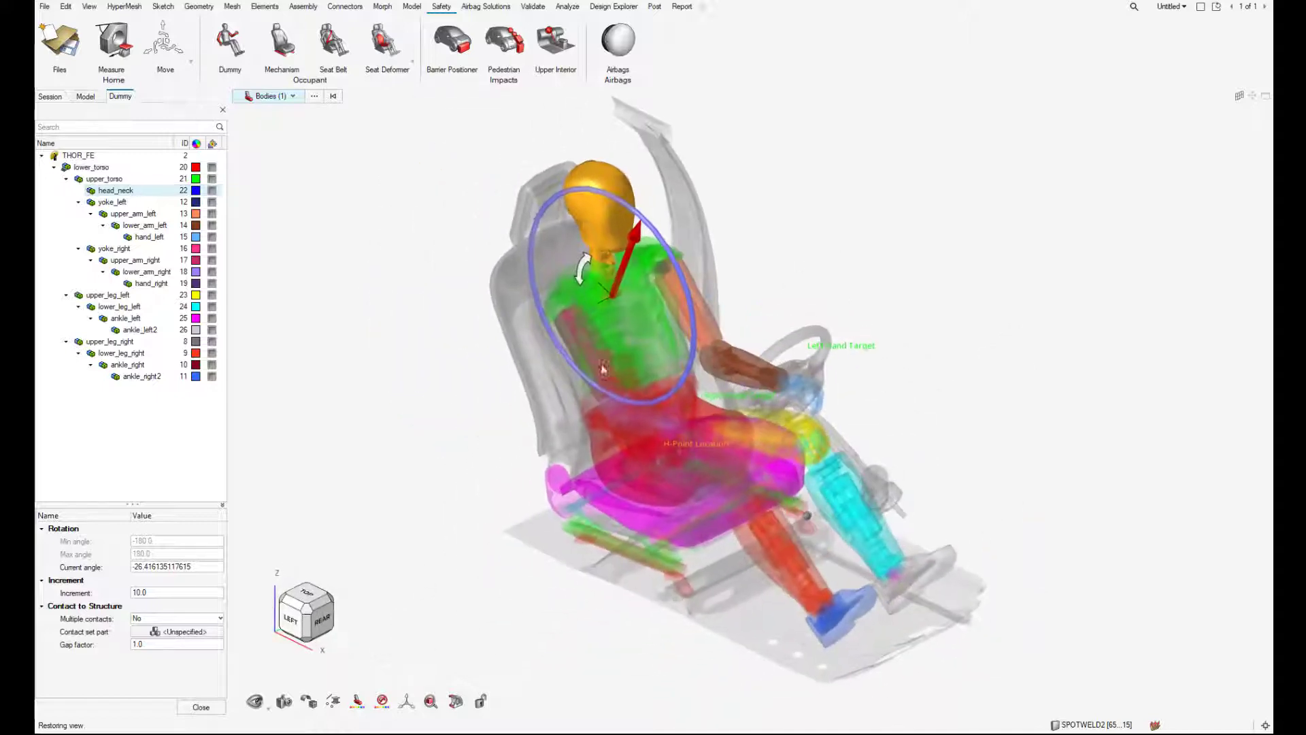
click(594, 353)
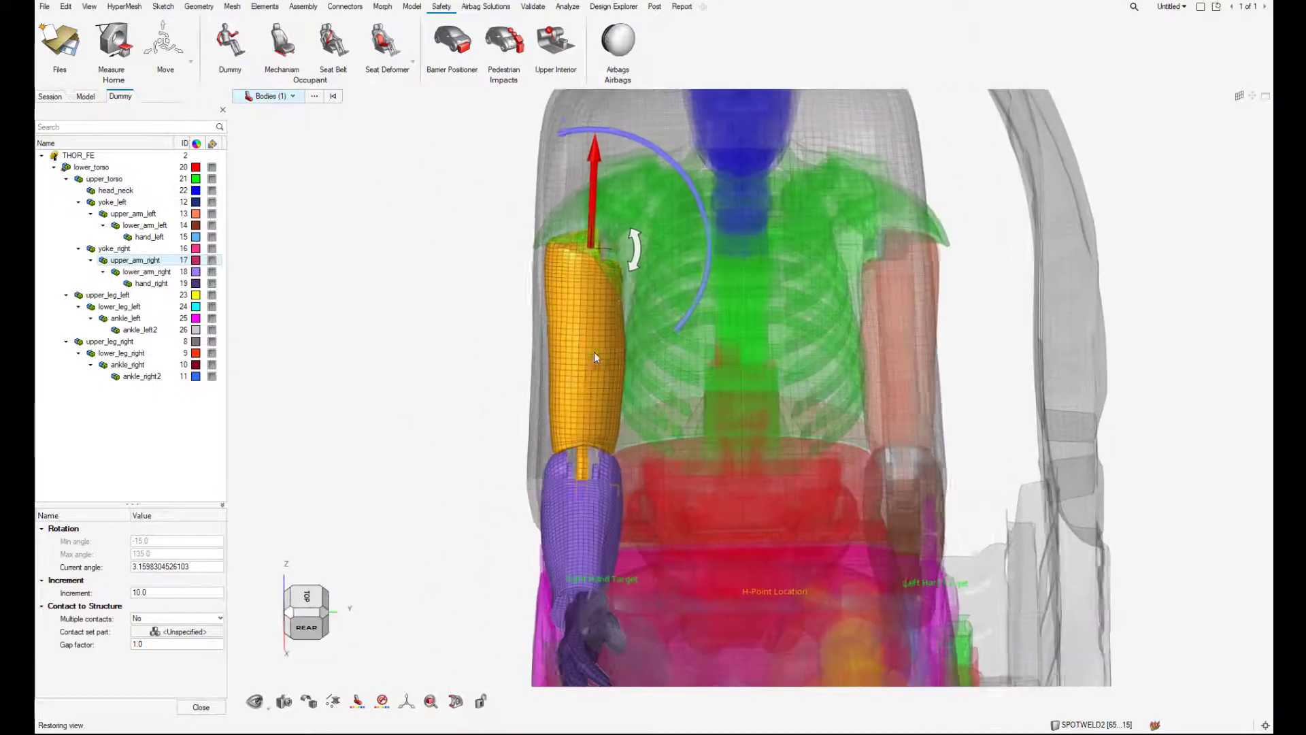
mouse_move(634, 271)
mouse_down()
mouse_move(623, 261)
mouse_move(628, 279)
mouse_up()
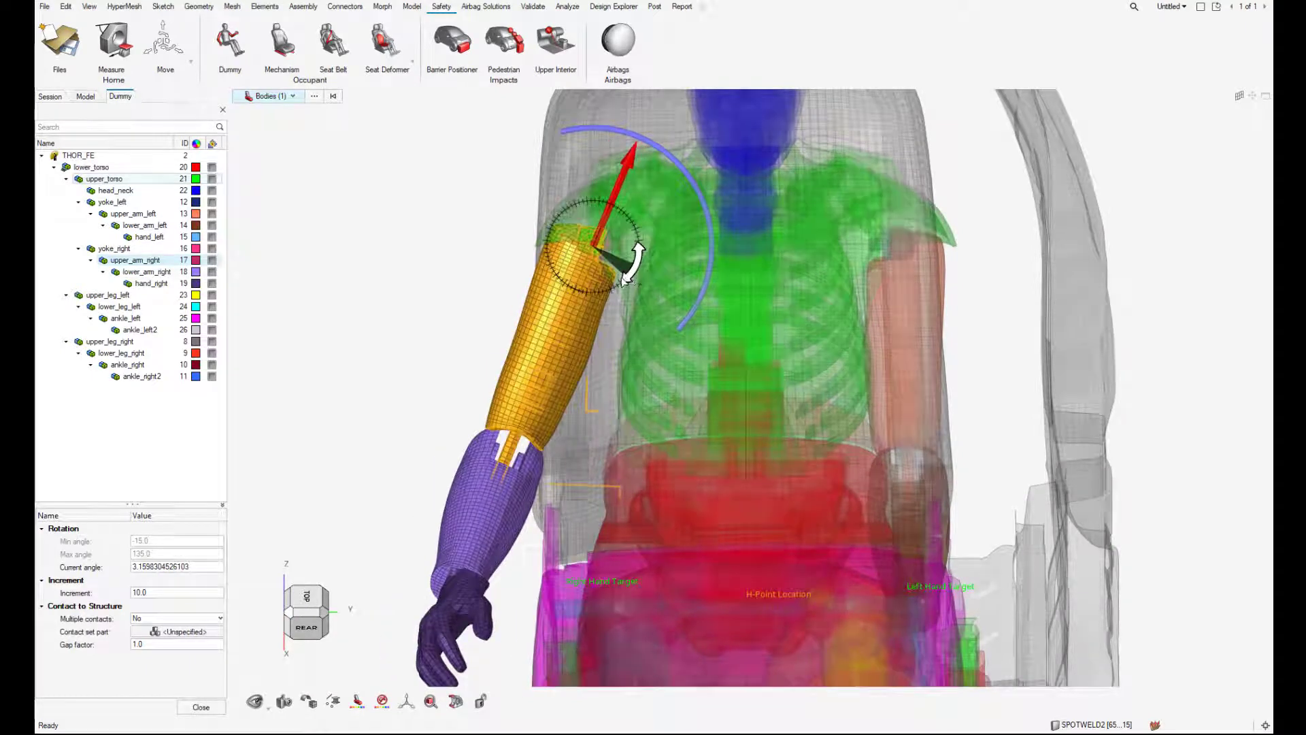
- Rotate the lower_arm_right body upward about the elbow joint toward the steering wheel
key(b)
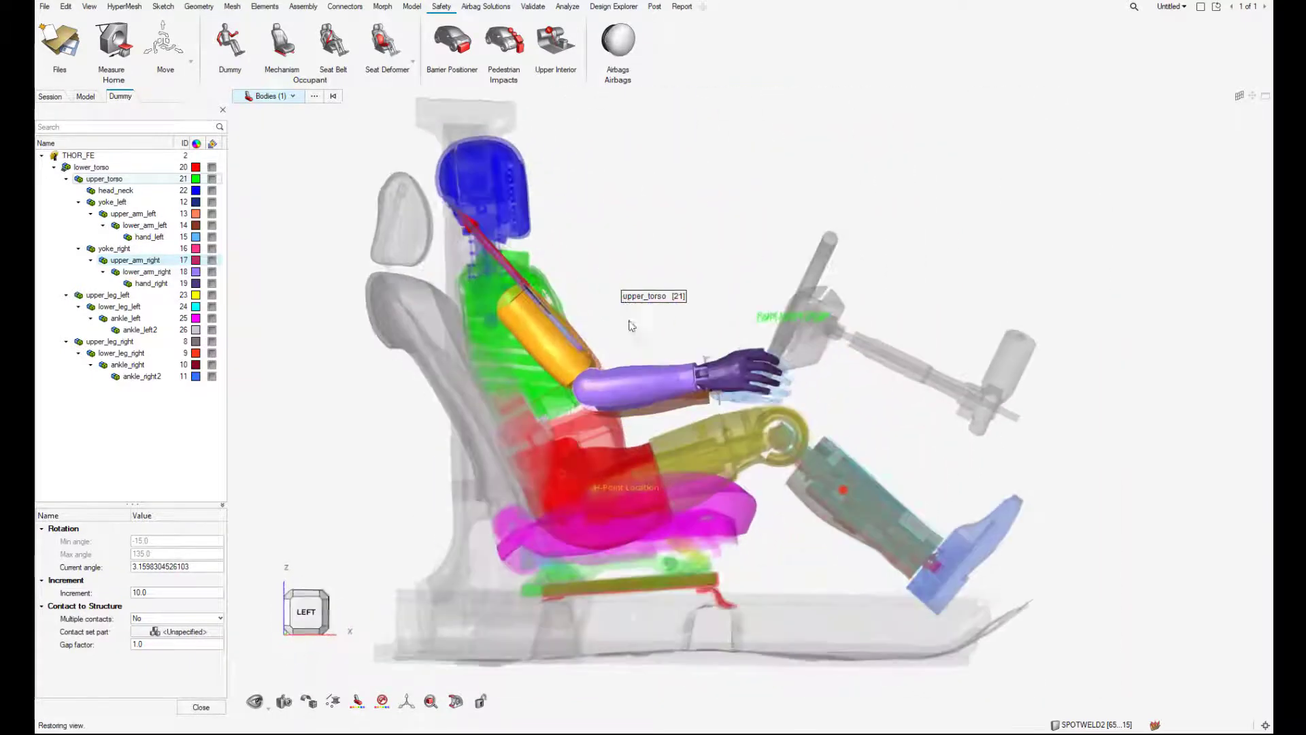
click(639, 378)
mouse_move(617, 450)
mouse_down()
mouse_move(589, 446)
mouse_move(614, 440)
mouse_up()
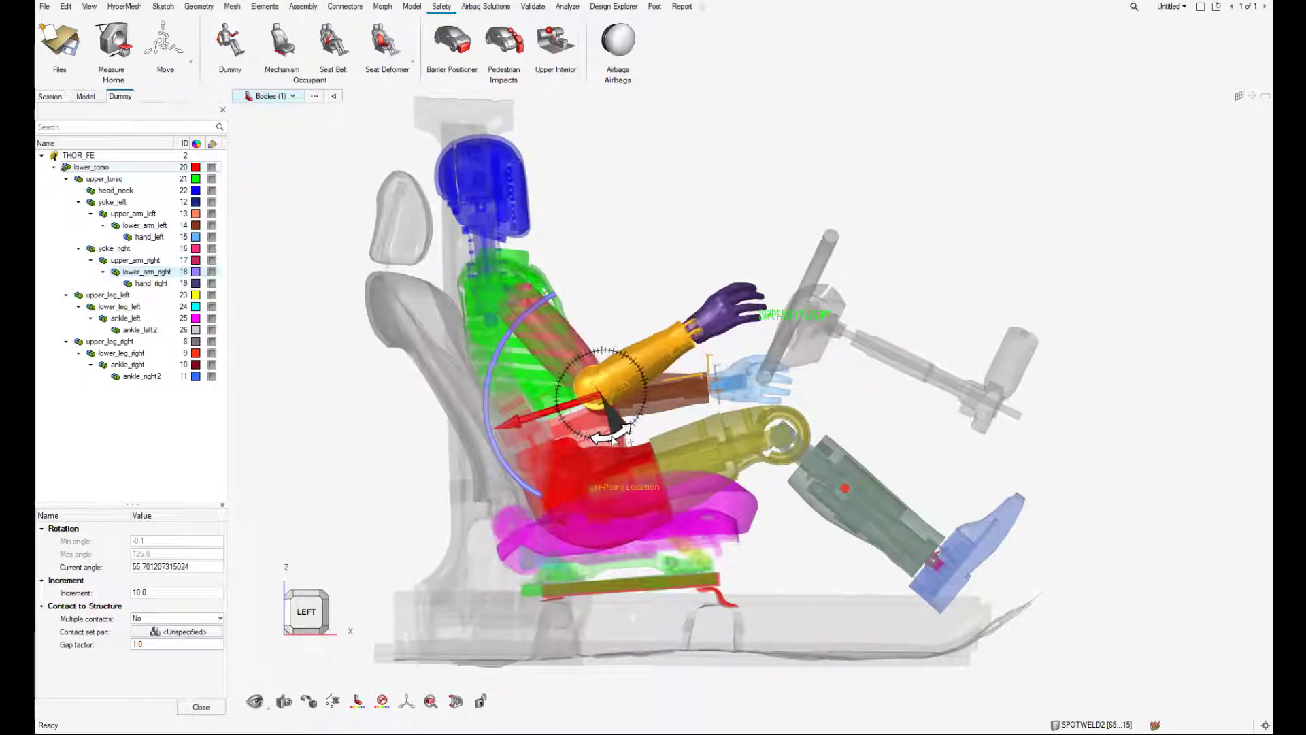
- Rotate the hand_right body inward about the wrist joint
click(715, 327)
middle_drag(667, 433, 694, 527)
scroll(714, 464, up, 5)
scroll(714, 464, up, 1)
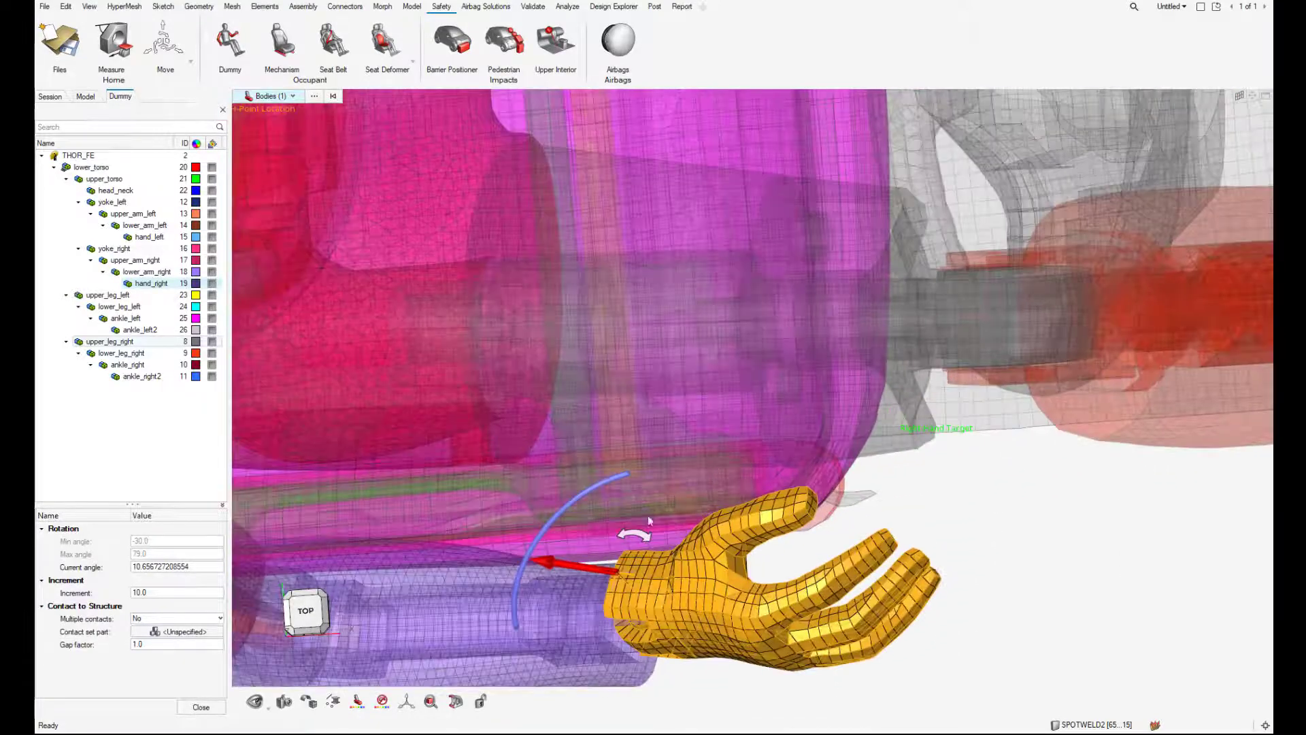
drag(644, 530, 631, 533)
scroll(635, 564, down, 5)
scroll(634, 565, down, 3)
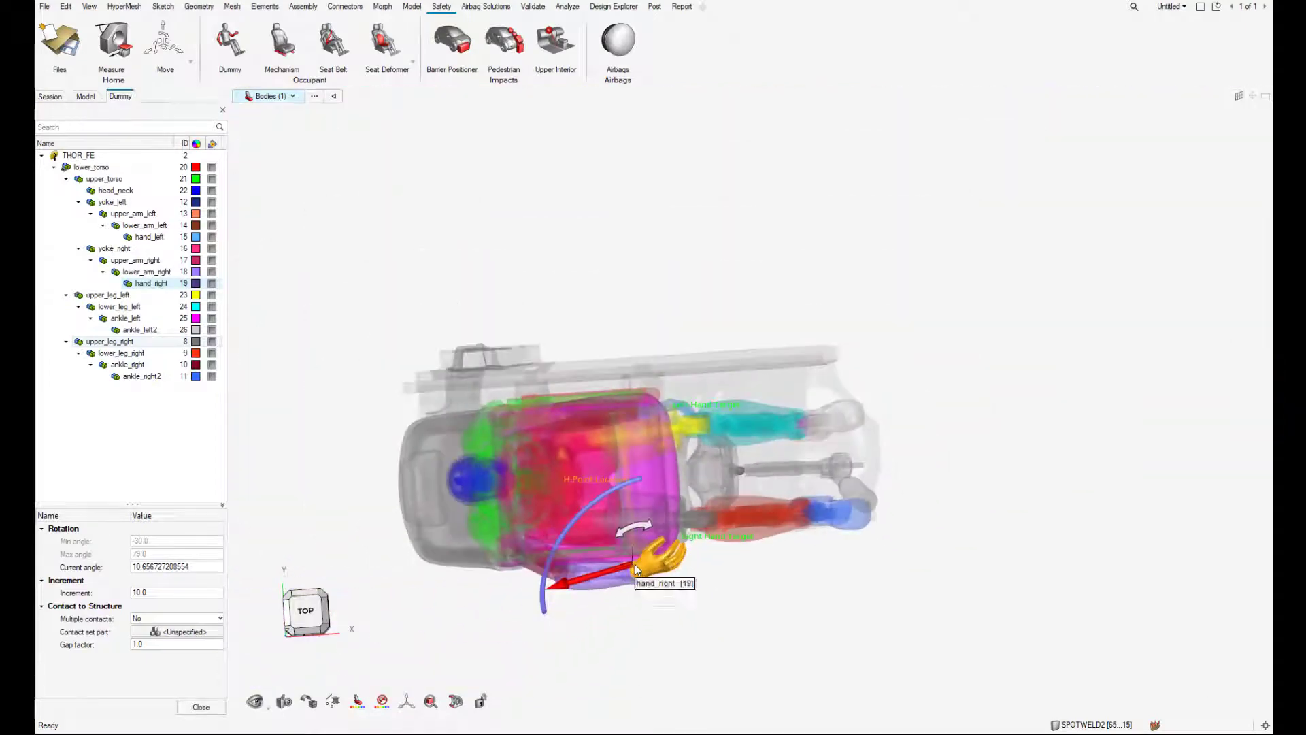
- Set the rotation increment of lower_leg_right to 5 and decrease its current angle in increments
key(b)
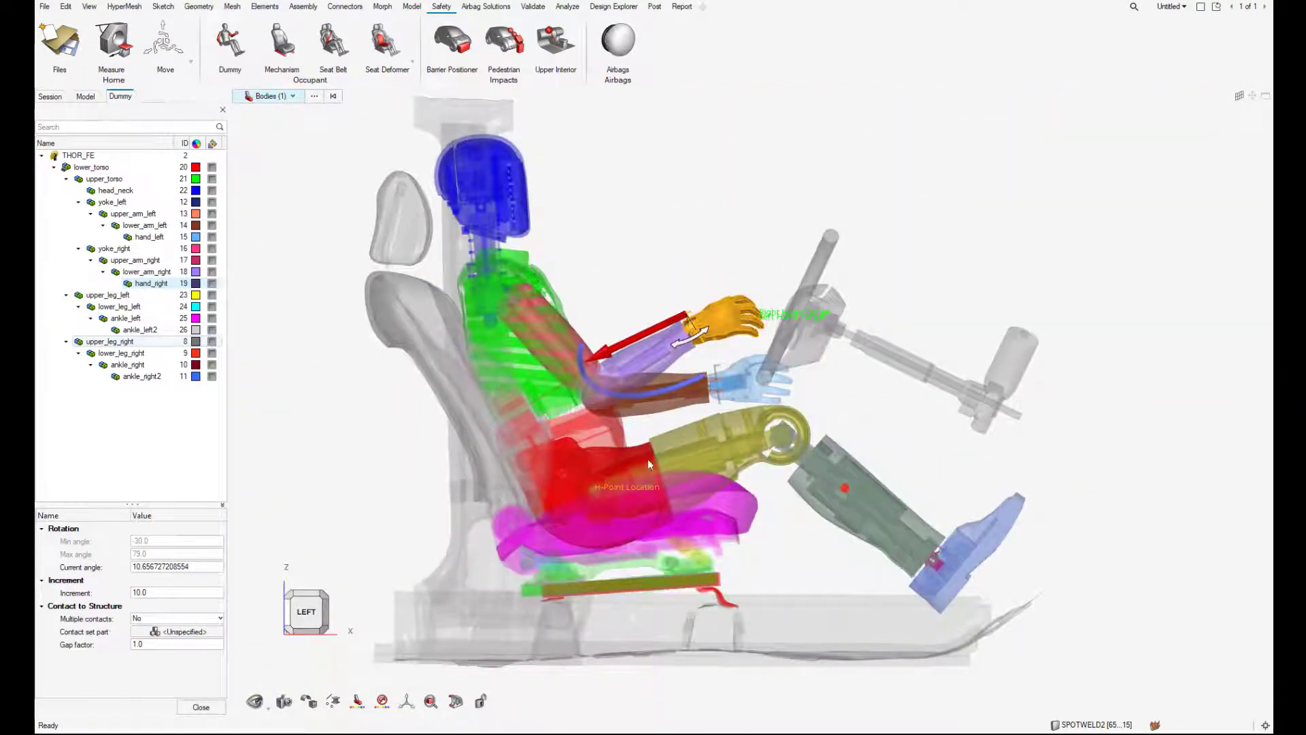
click(138, 353)
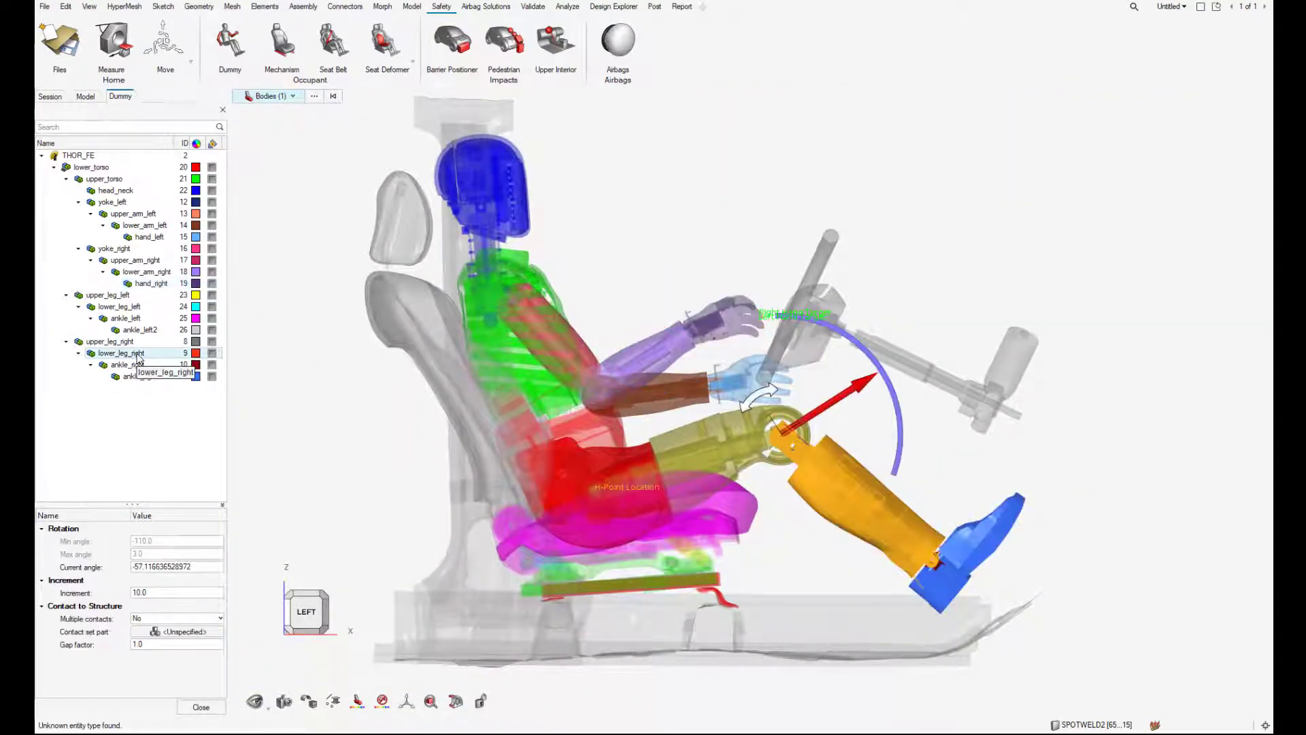
click(153, 593)
key(Return)
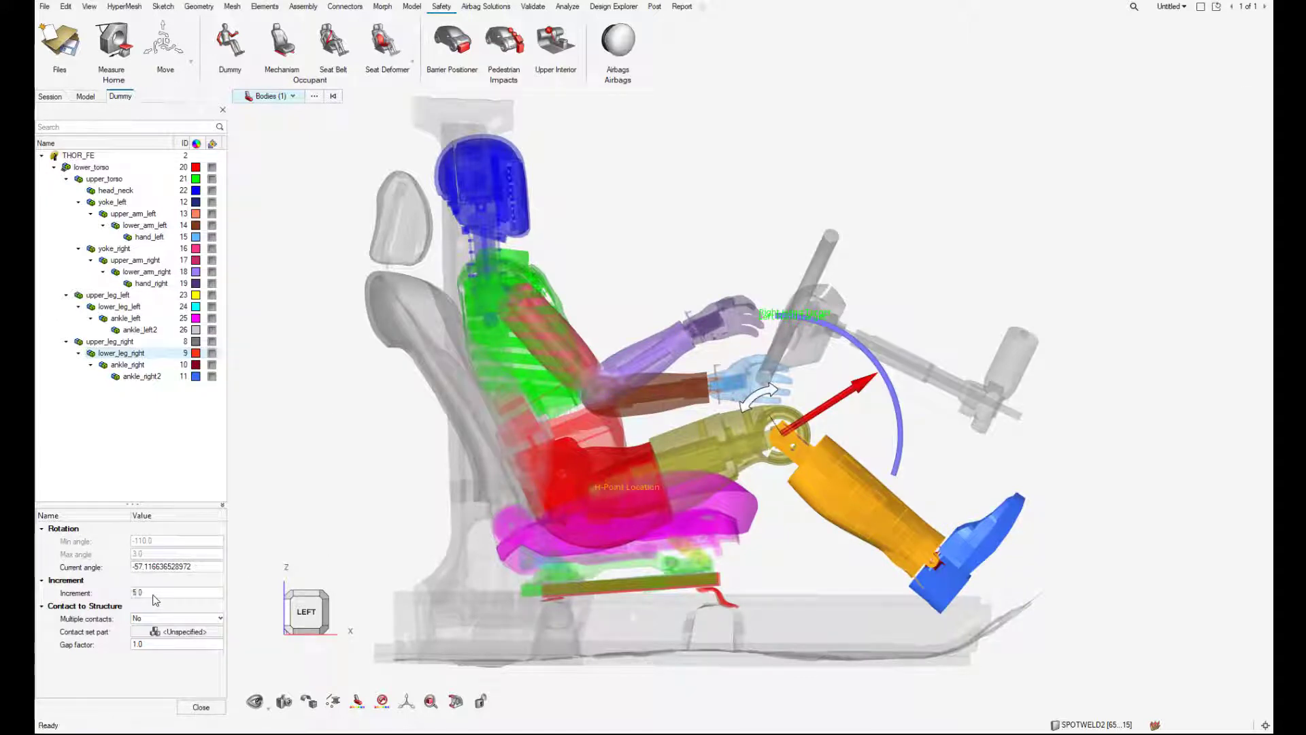
click(202, 568)
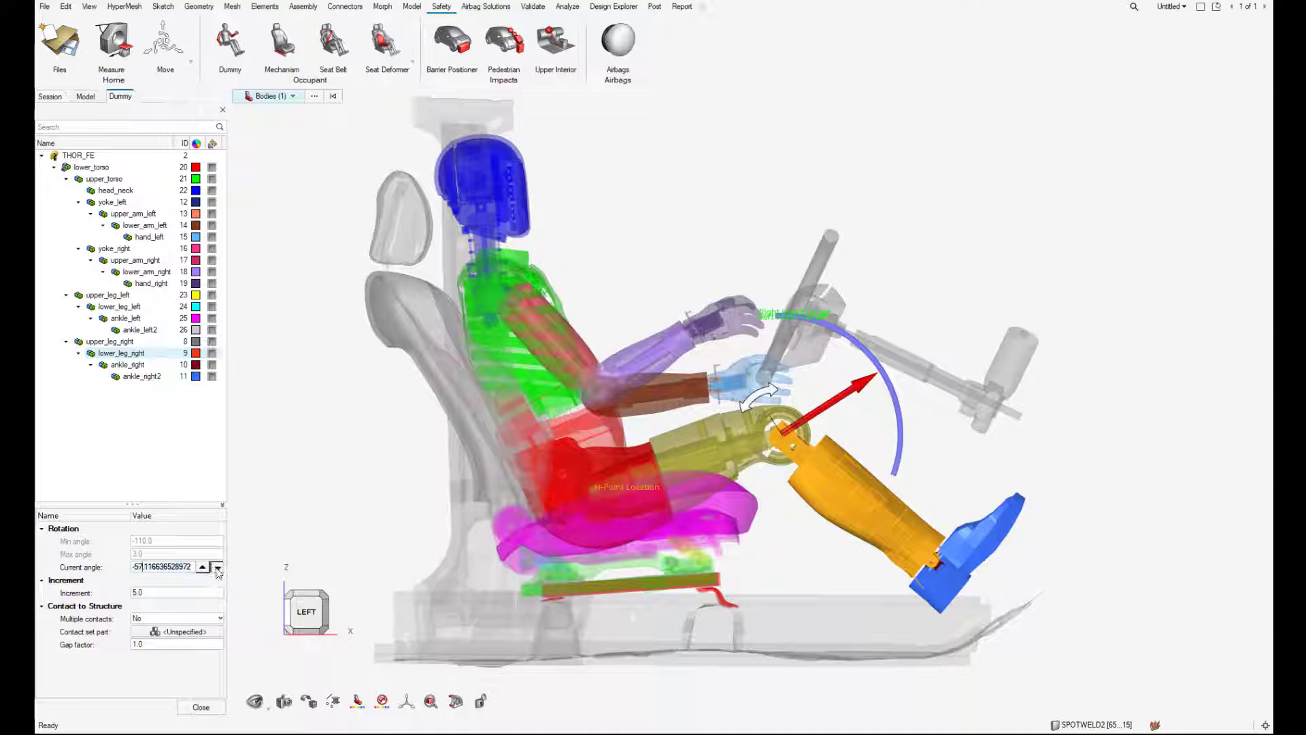
click(218, 569)
click(218, 568)
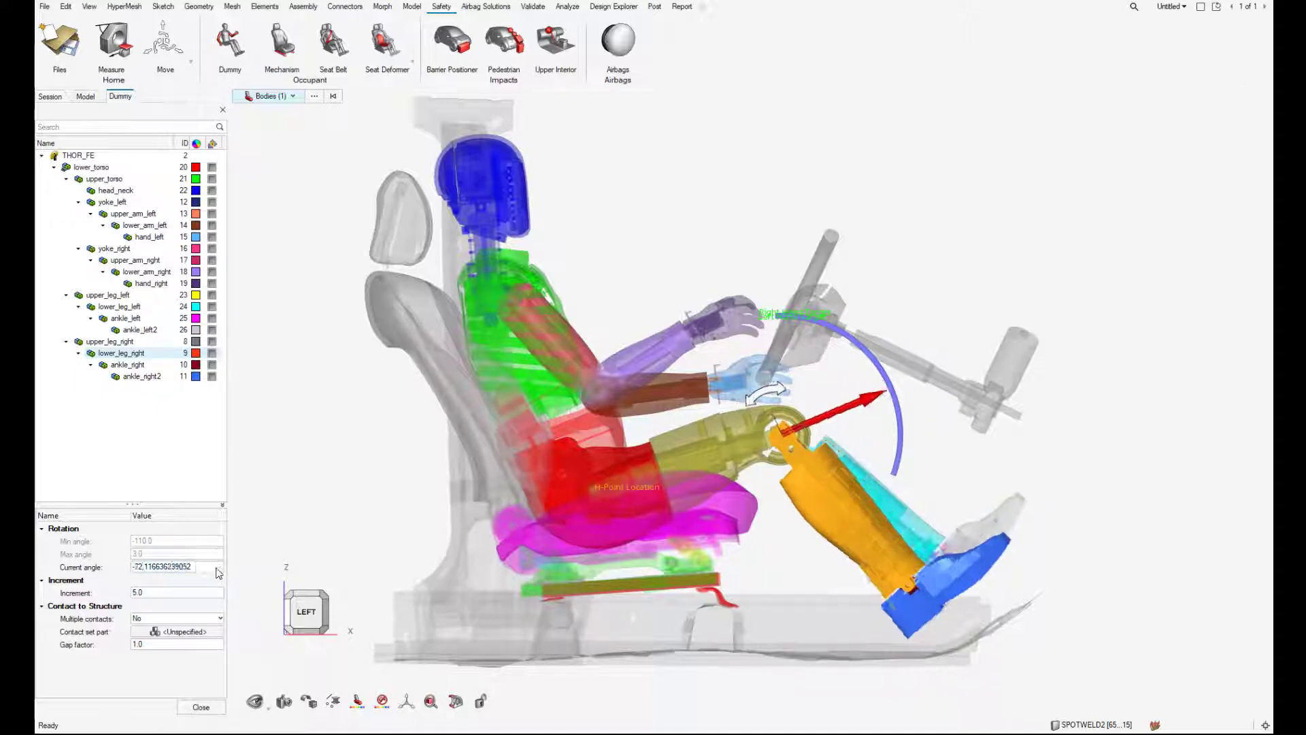
- Enter current angles of -85 and -80 for lower_leg_right, and finish with -75
key(BackSpace)
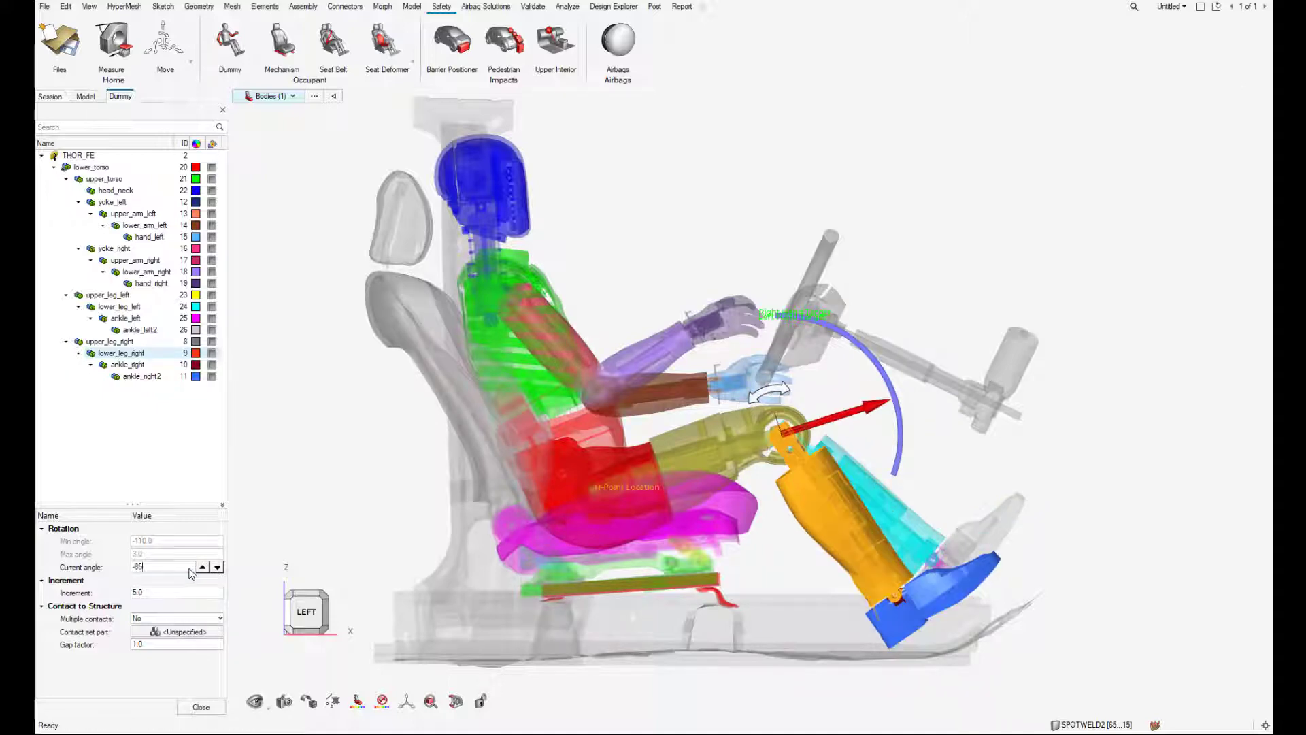
key(Return)
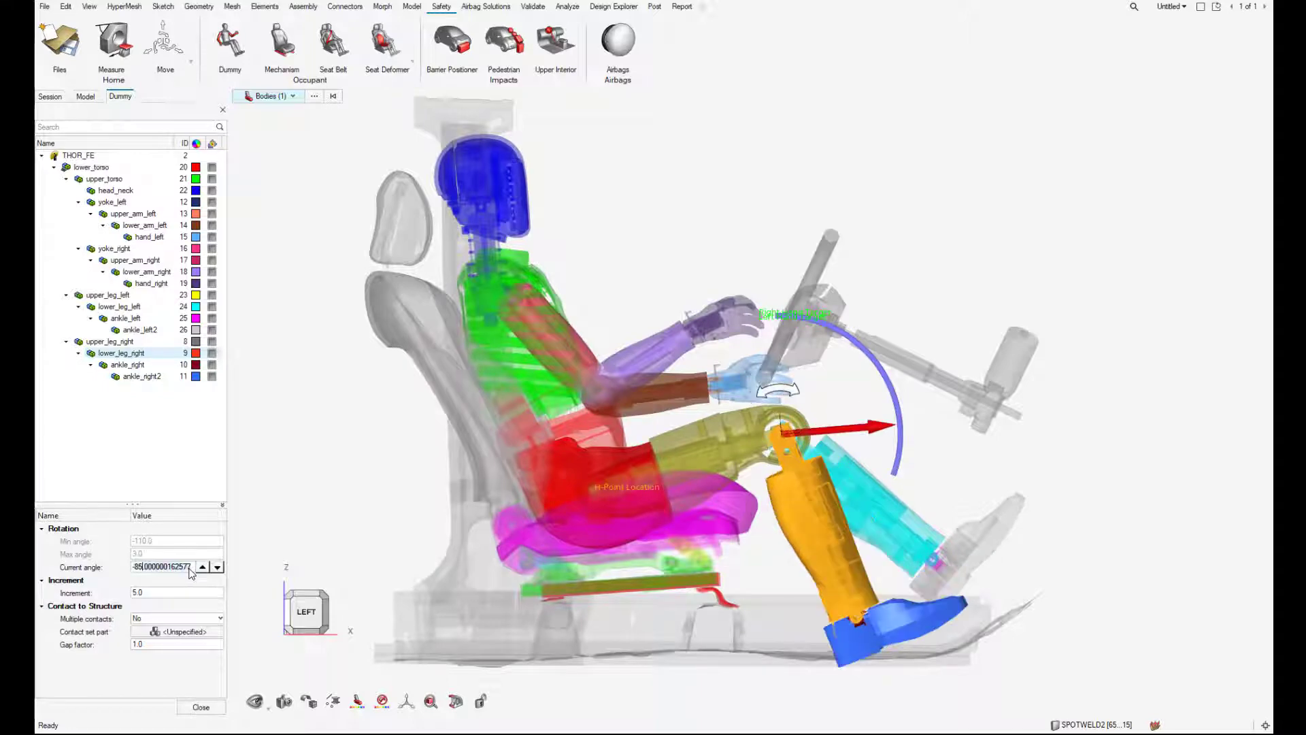
text(-80)
key(Return)
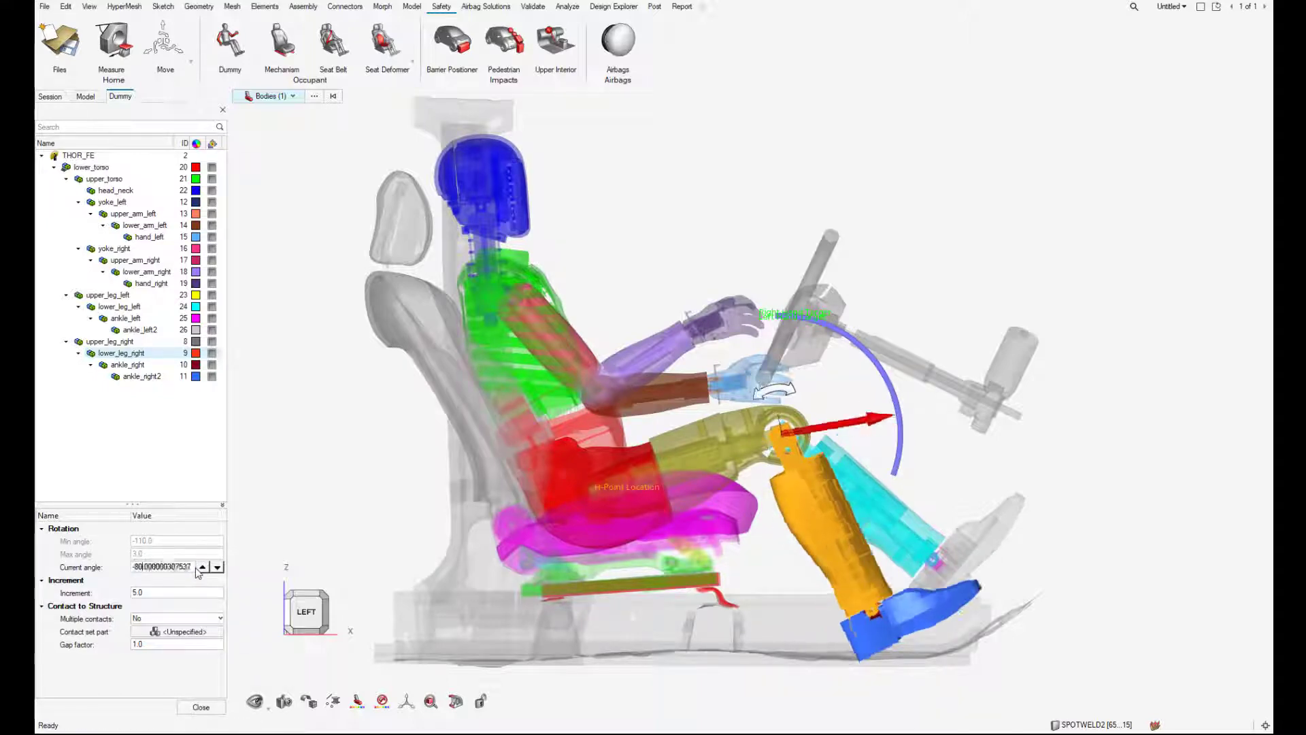
text(-75)
key(Return)
click(270, 432)
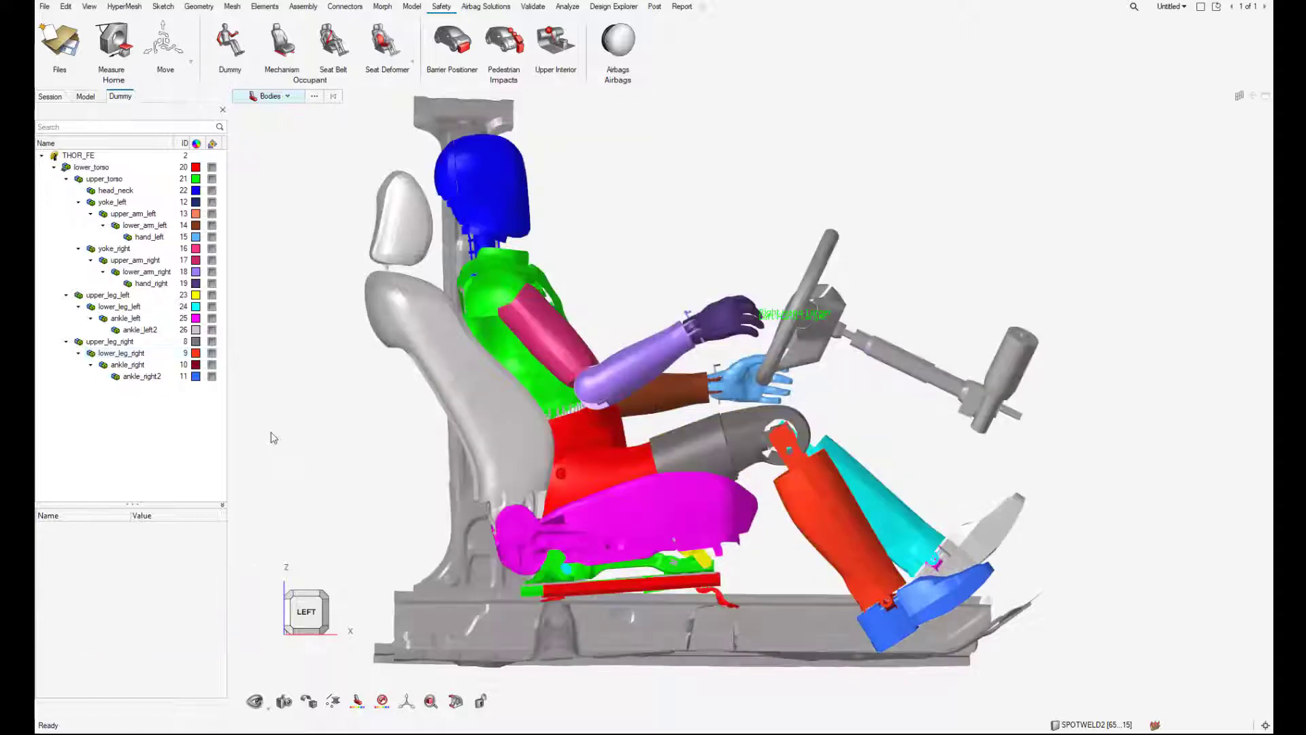
- Create a new contact part set for the ankle_right2 body
key(i)
click(141, 378)
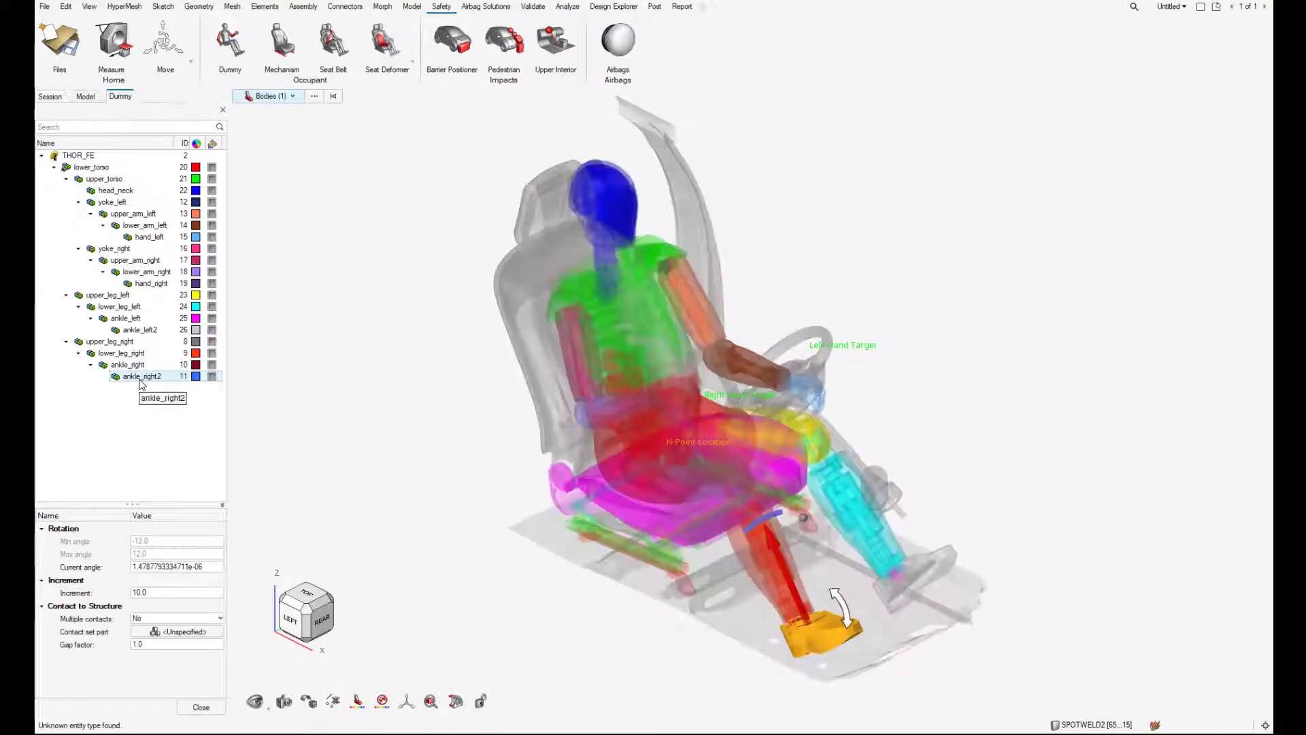
right_click(103, 634)
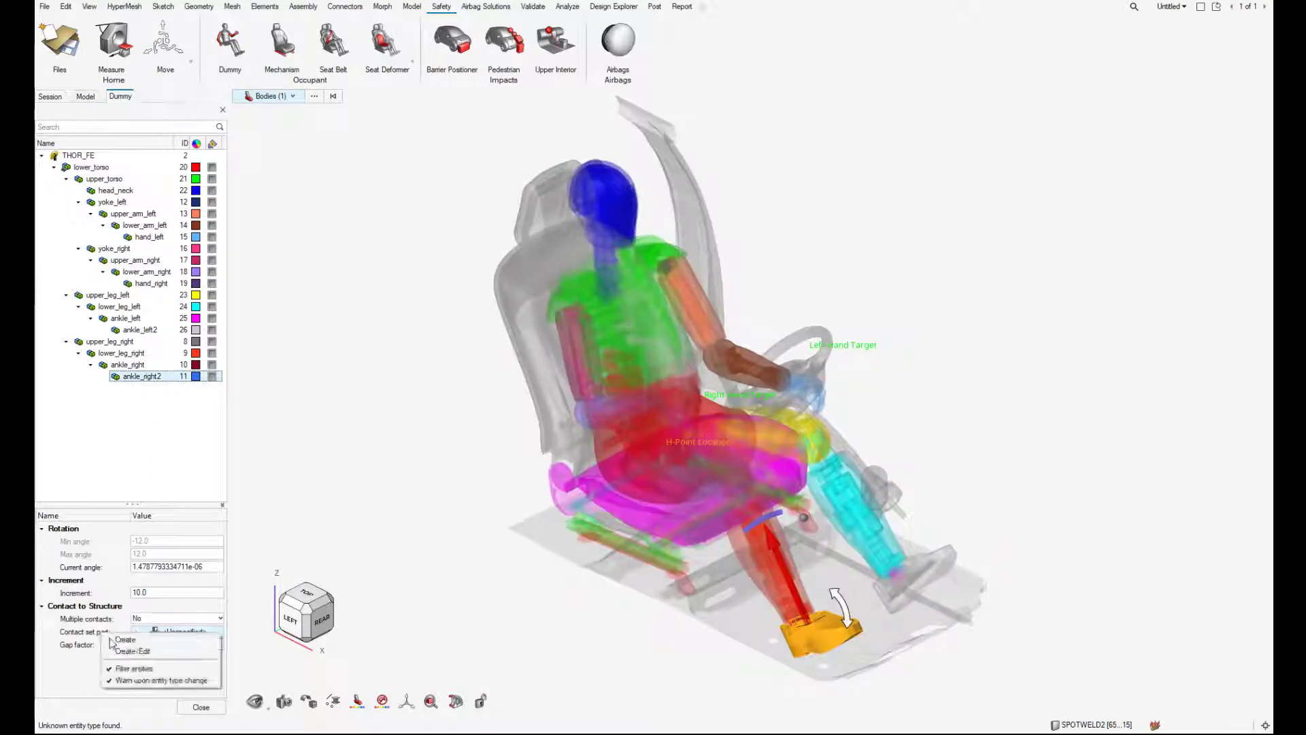
click(112, 636)
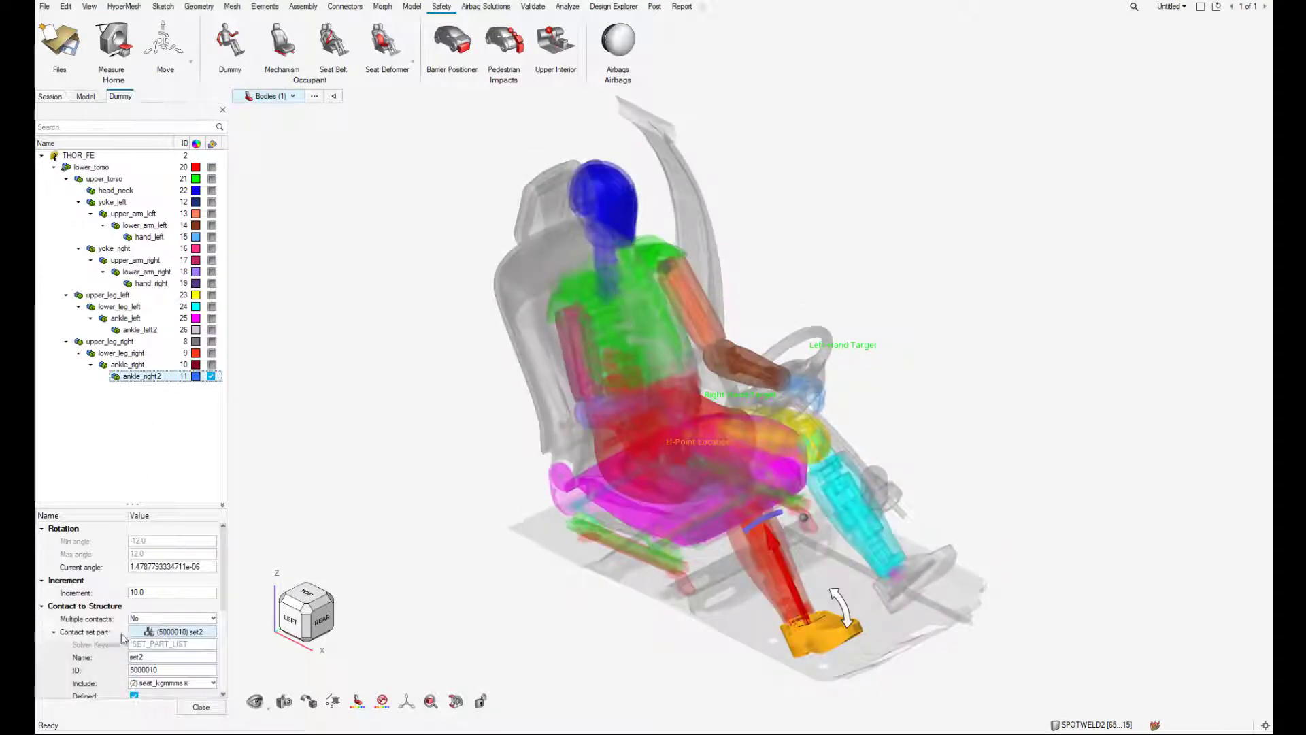
- Assign the floor panel component to the contact set of ankle_right2
drag(221, 593, 217, 664)
click(178, 566)
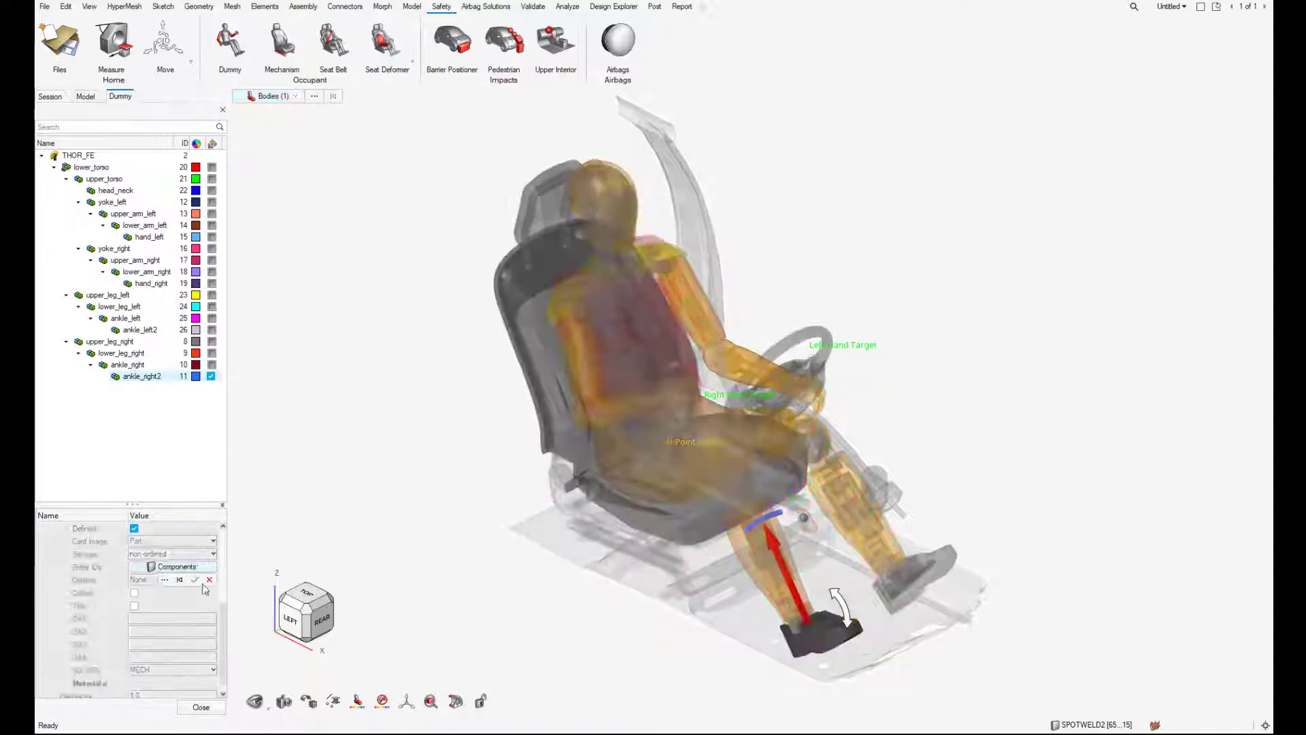
click(873, 659)
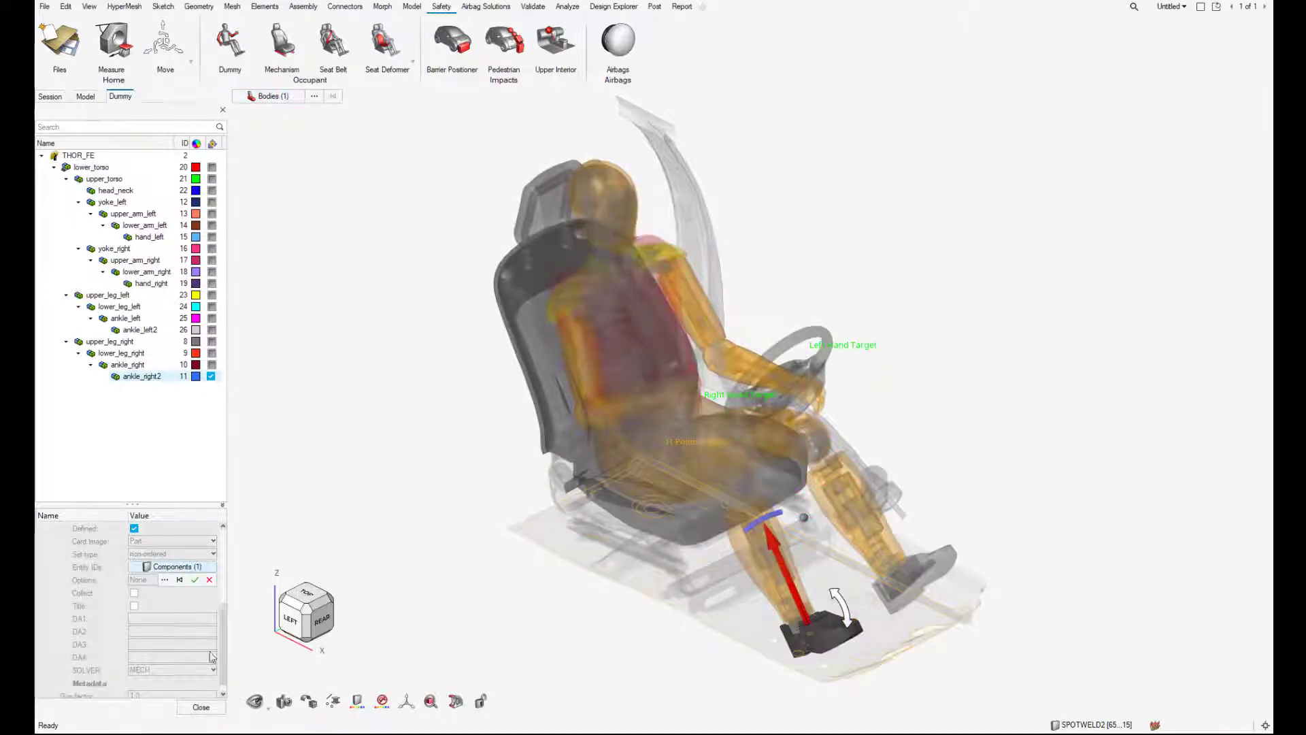
click(195, 580)
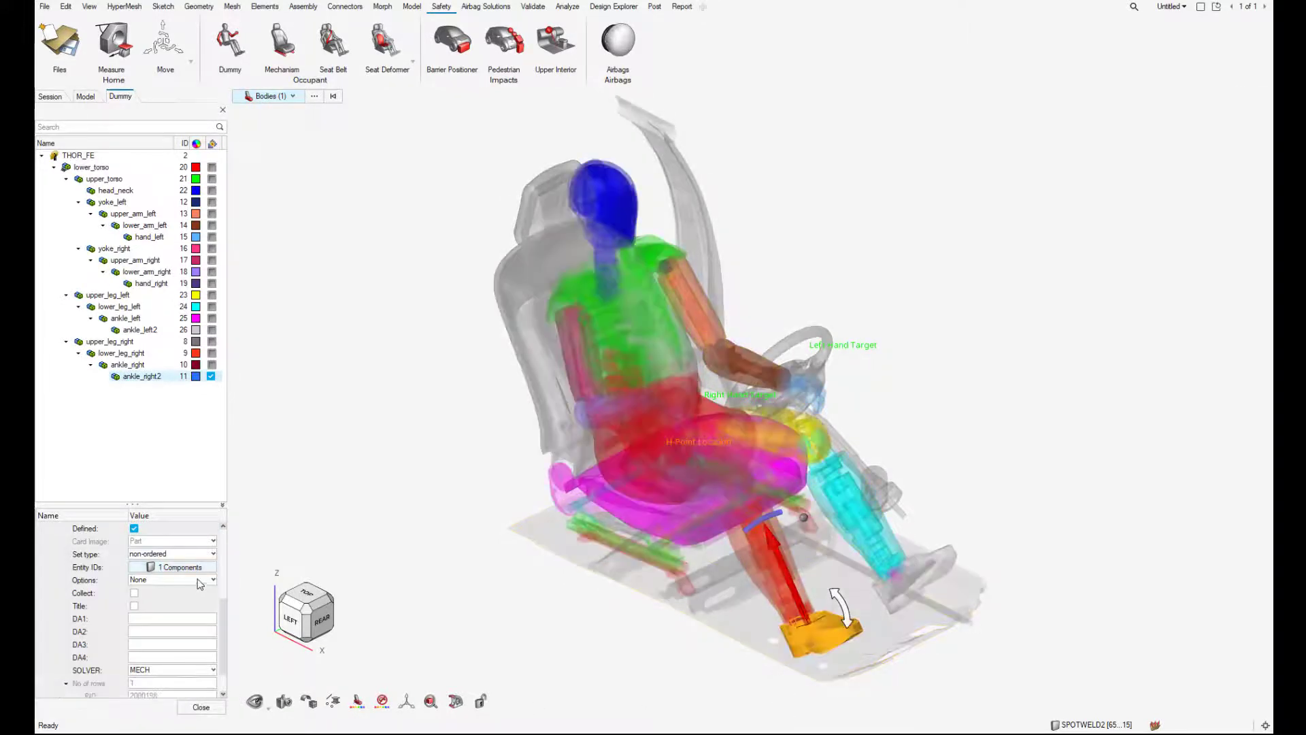
click(141, 451)
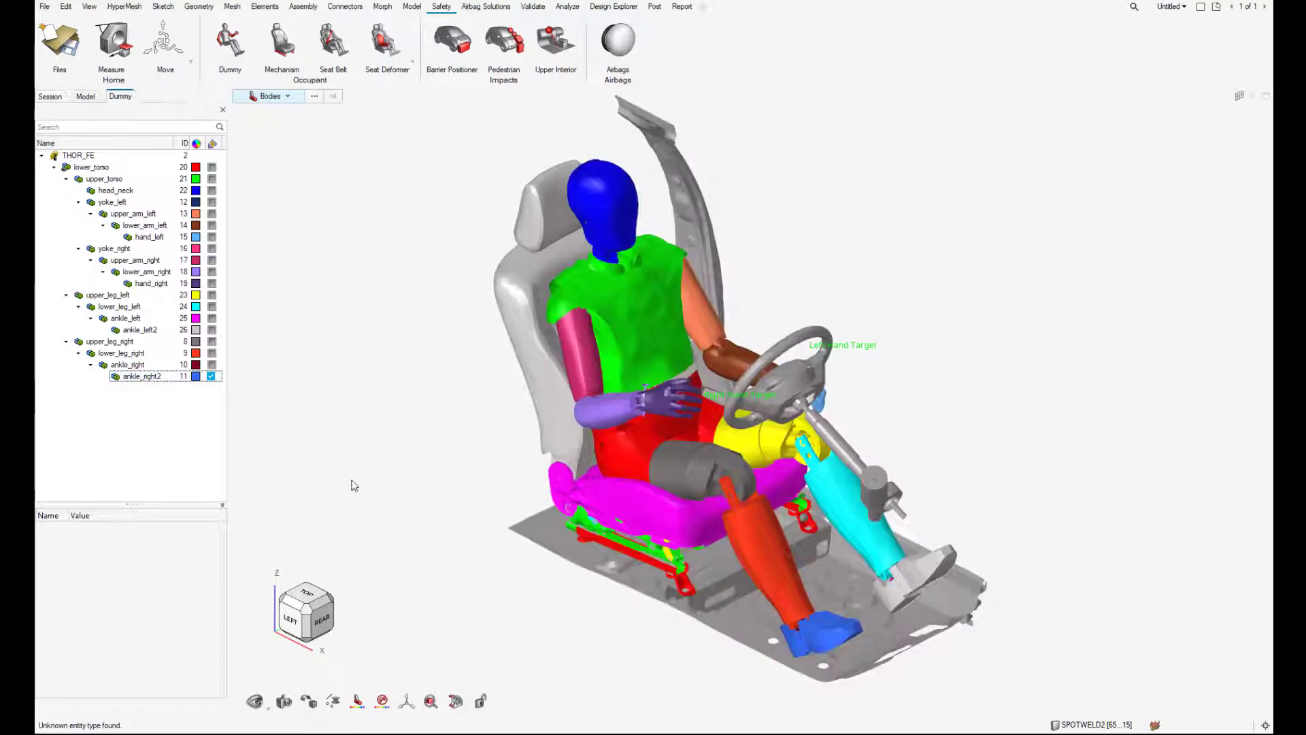
- Rotate lower_leg_right interactively about the knee against its floor panel contact and check the heel at the floor
key(v)
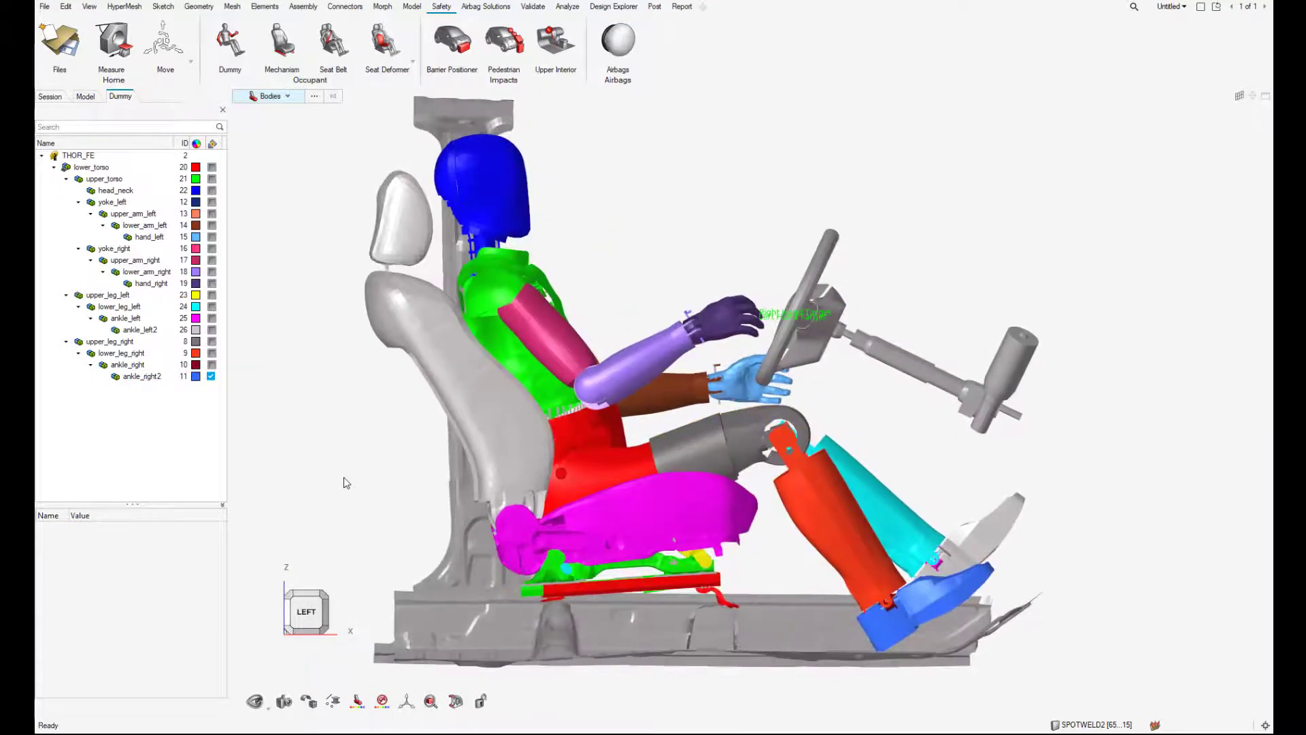
click(124, 355)
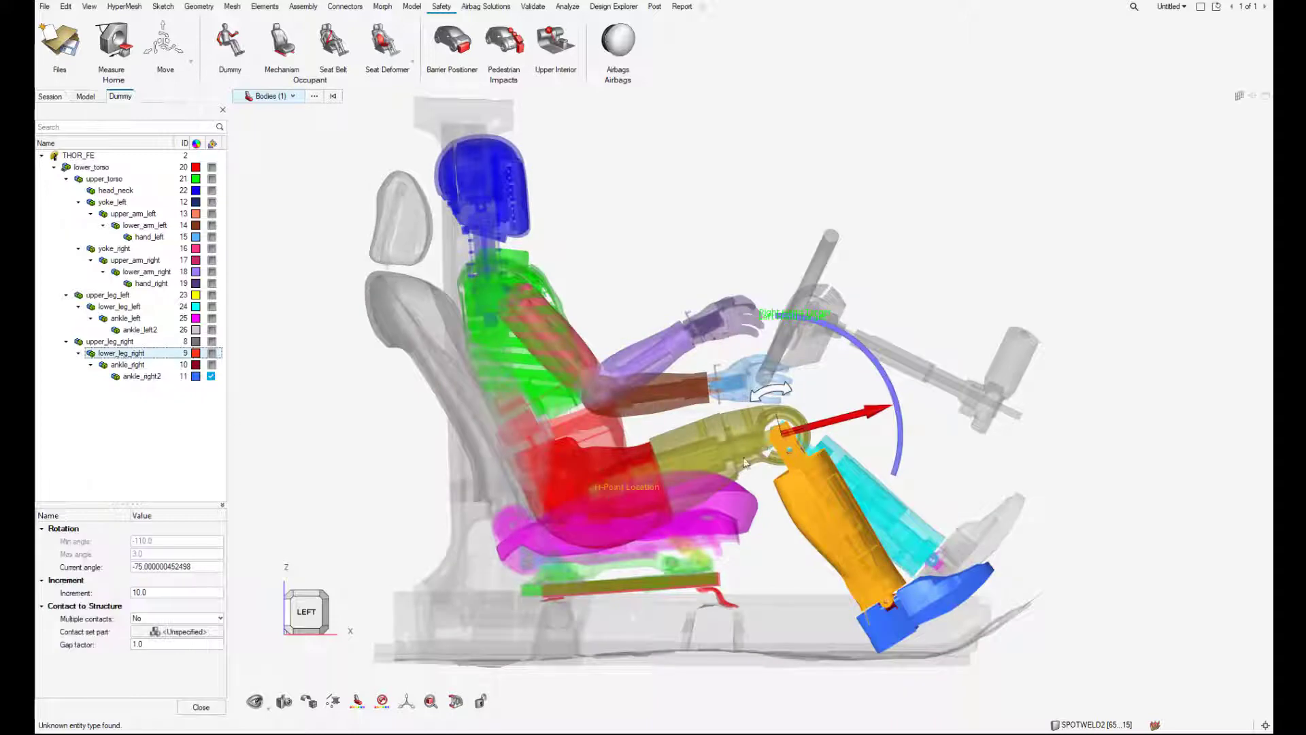
mouse_move(773, 392)
mouse_down()
mouse_move(820, 394)
mouse_move(762, 396)
mouse_up()
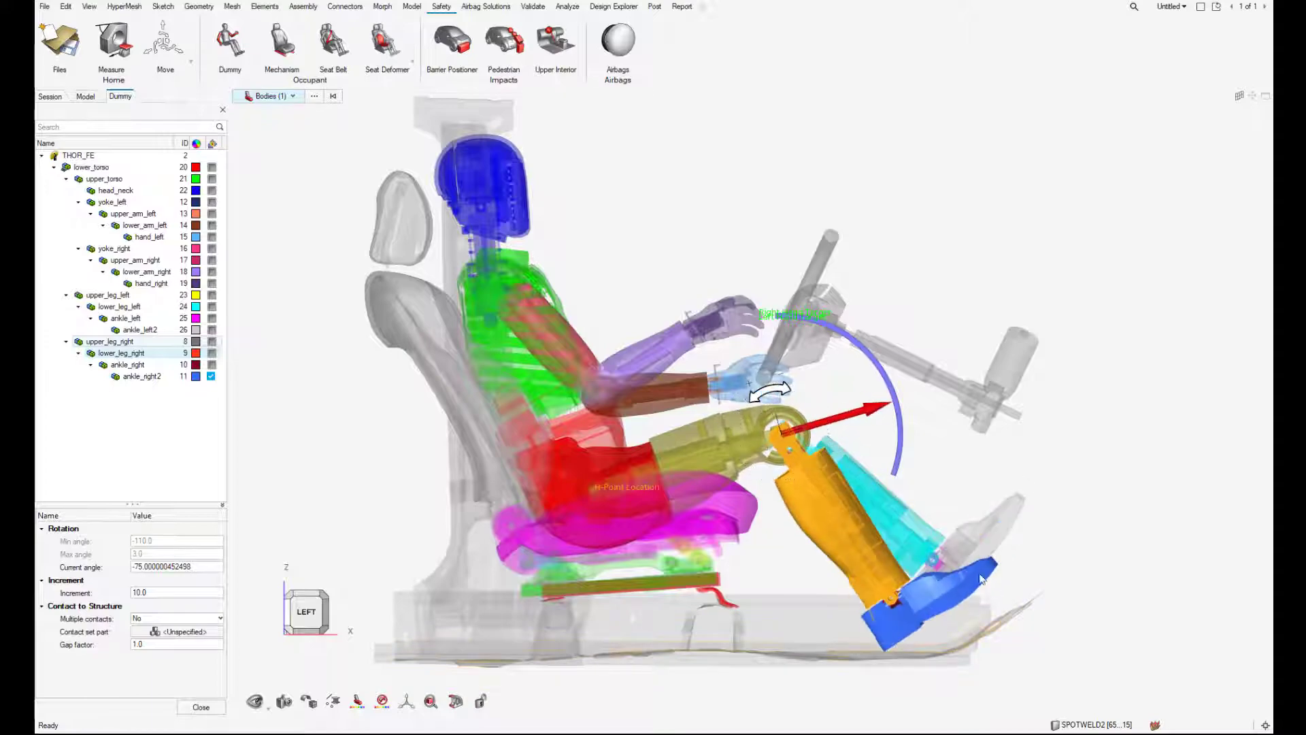
right_drag(1104, 628, 1083, 537)
middle_drag(855, 582, 719, 584)
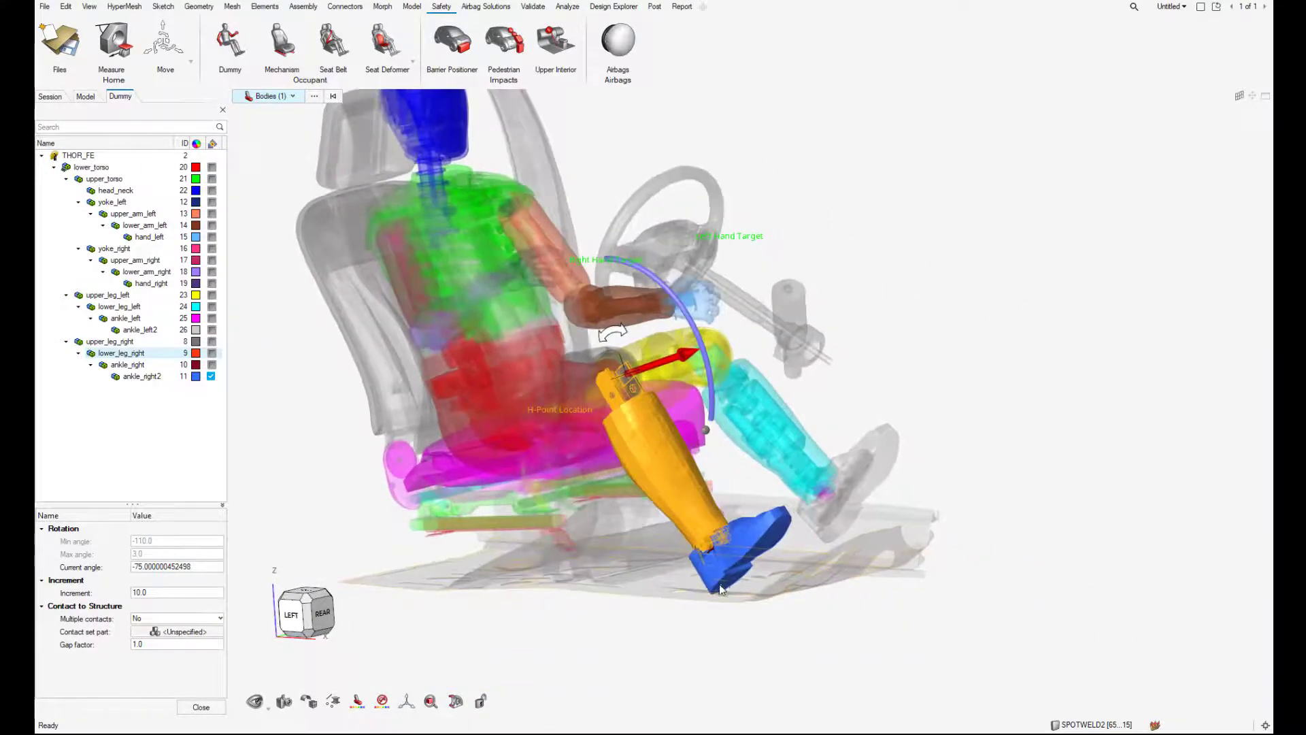
scroll(719, 584, up, 6)
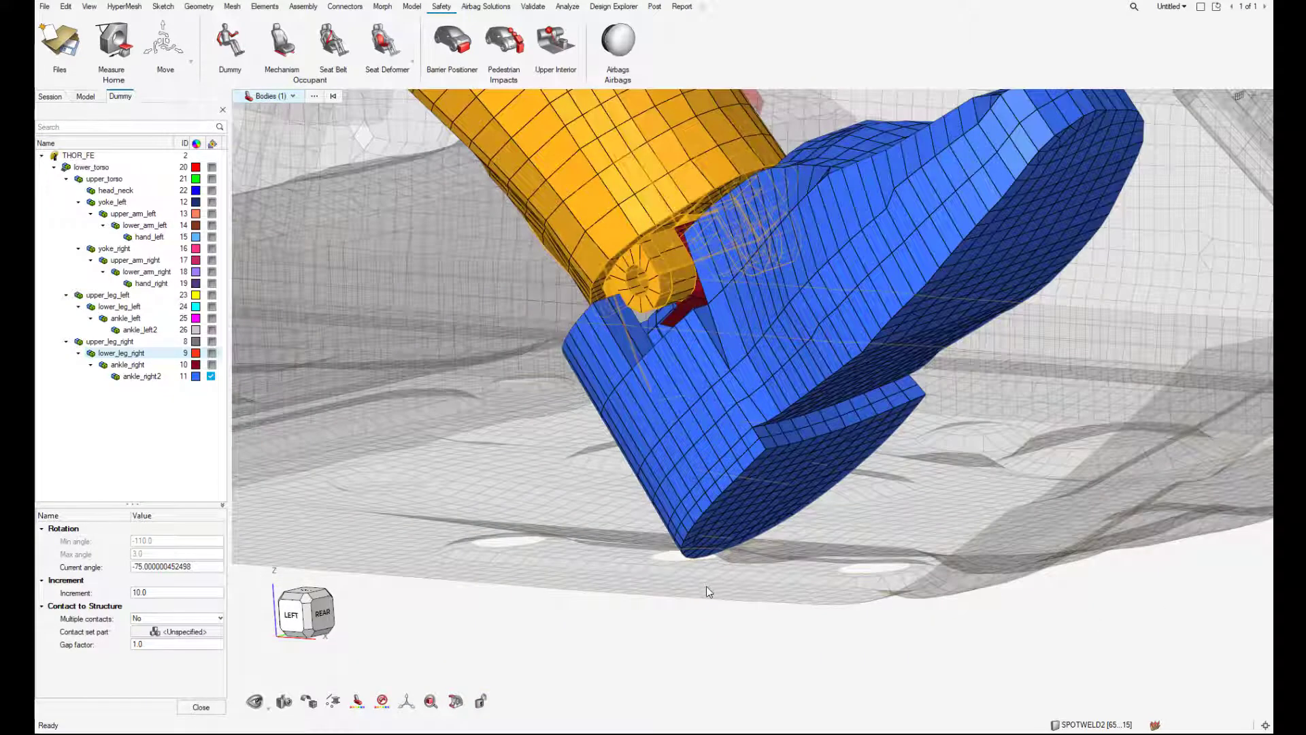
scroll(706, 586, down, 6)
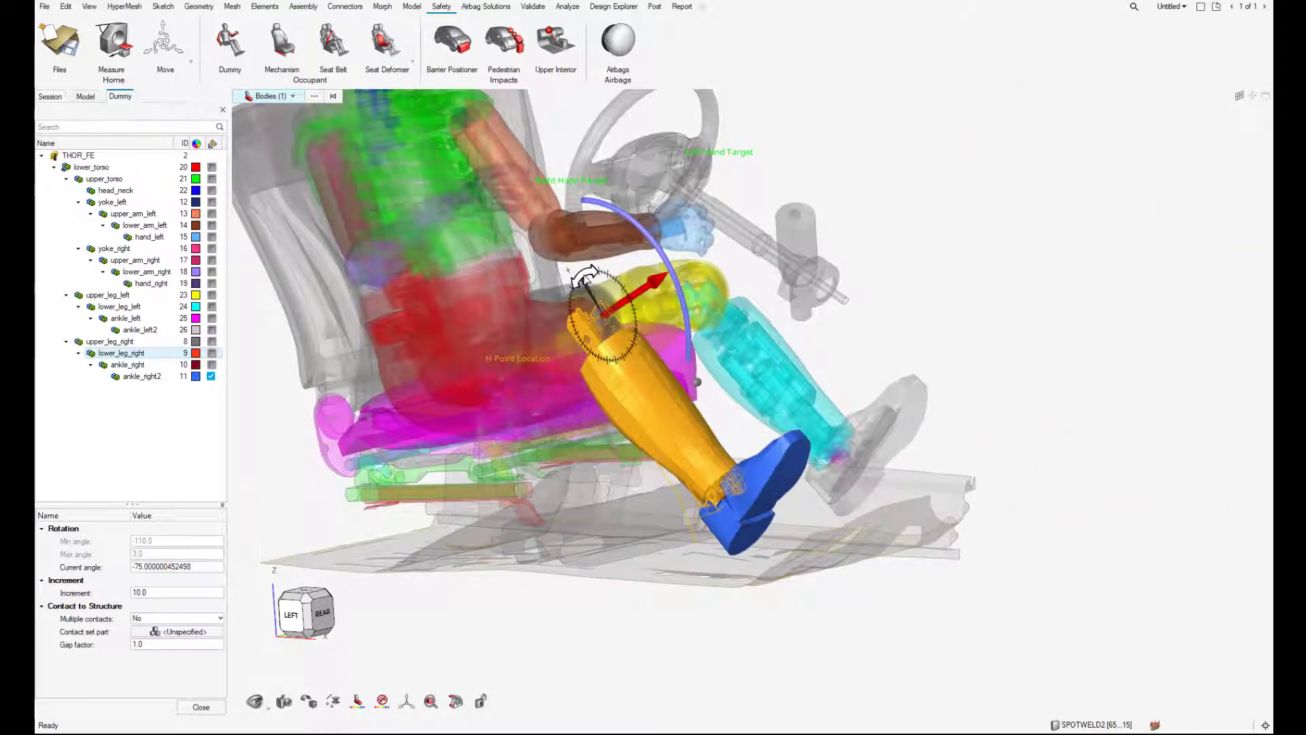
drag(583, 278, 634, 275)
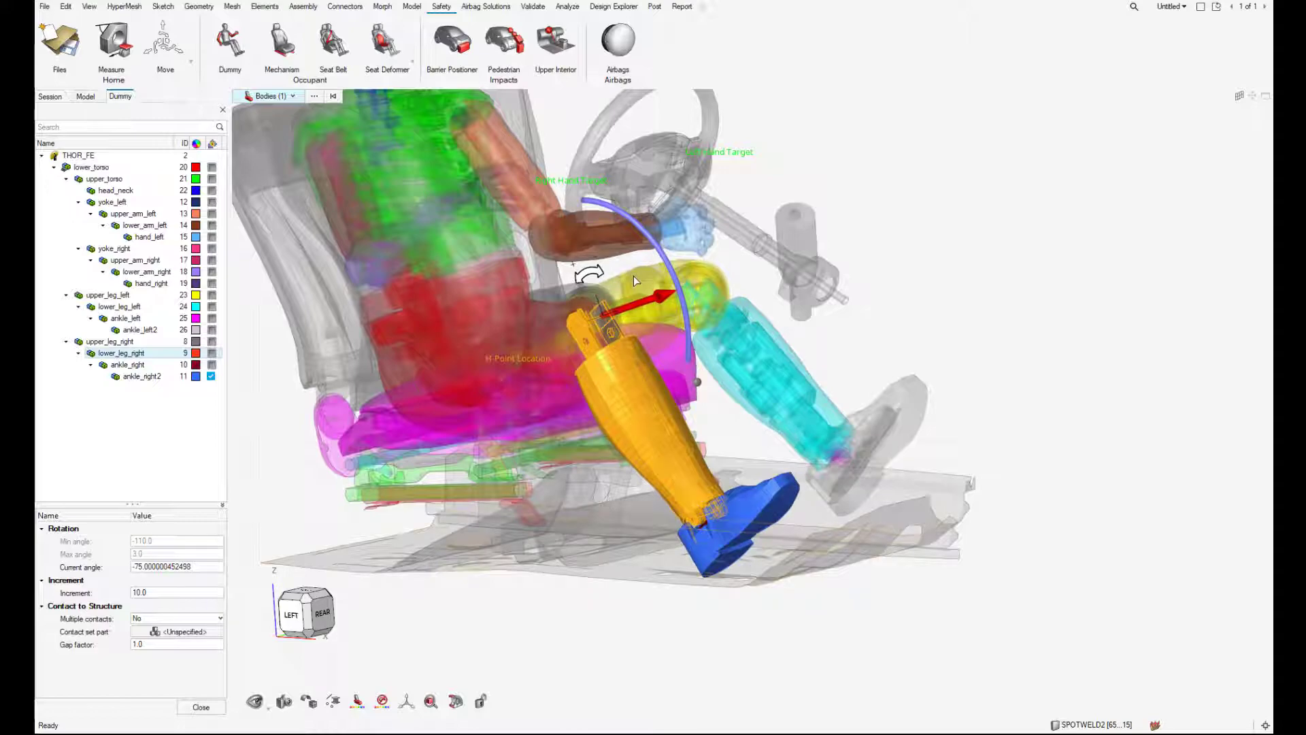
click(521, 593)
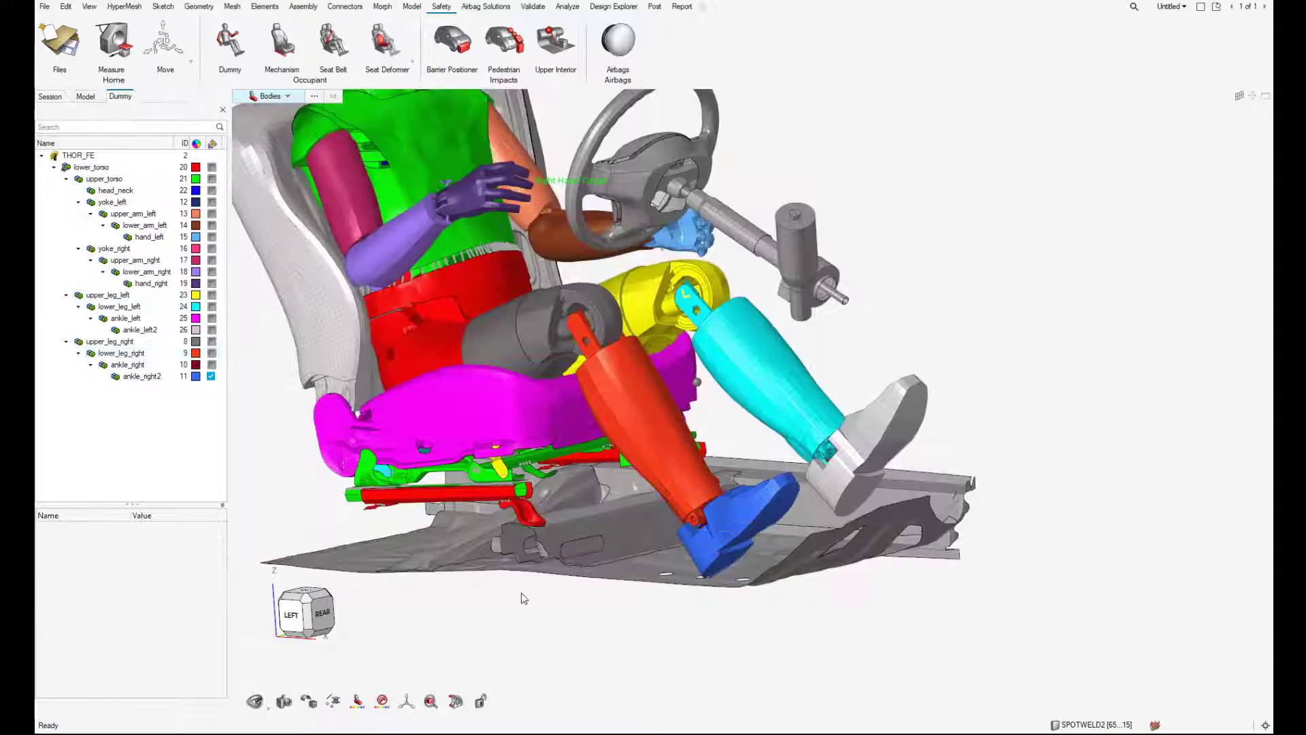
key(b)
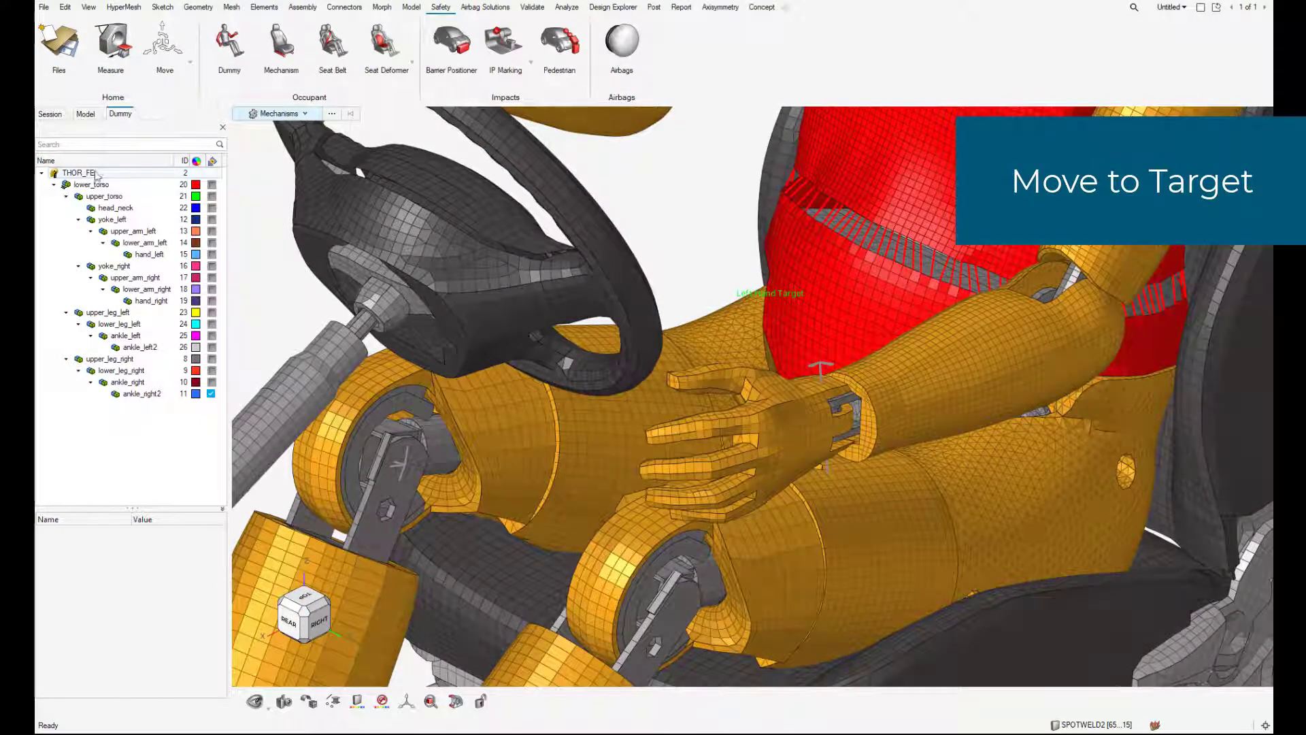
- Set up a Move Limbs operation for THOR_FE from left-hand node 420397 to target -1555.13, 500.78, 970.47 on the steering wheel
right_click(95, 174)
click(112, 208)
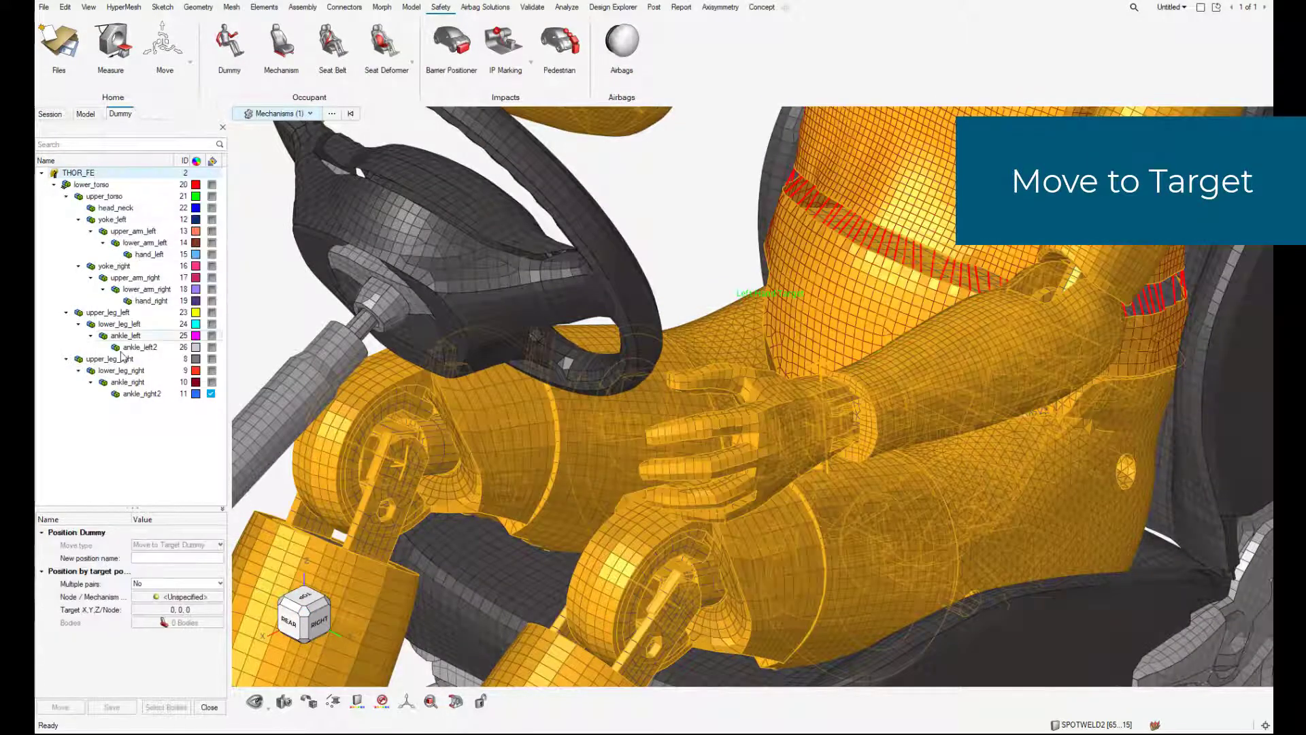
click(153, 602)
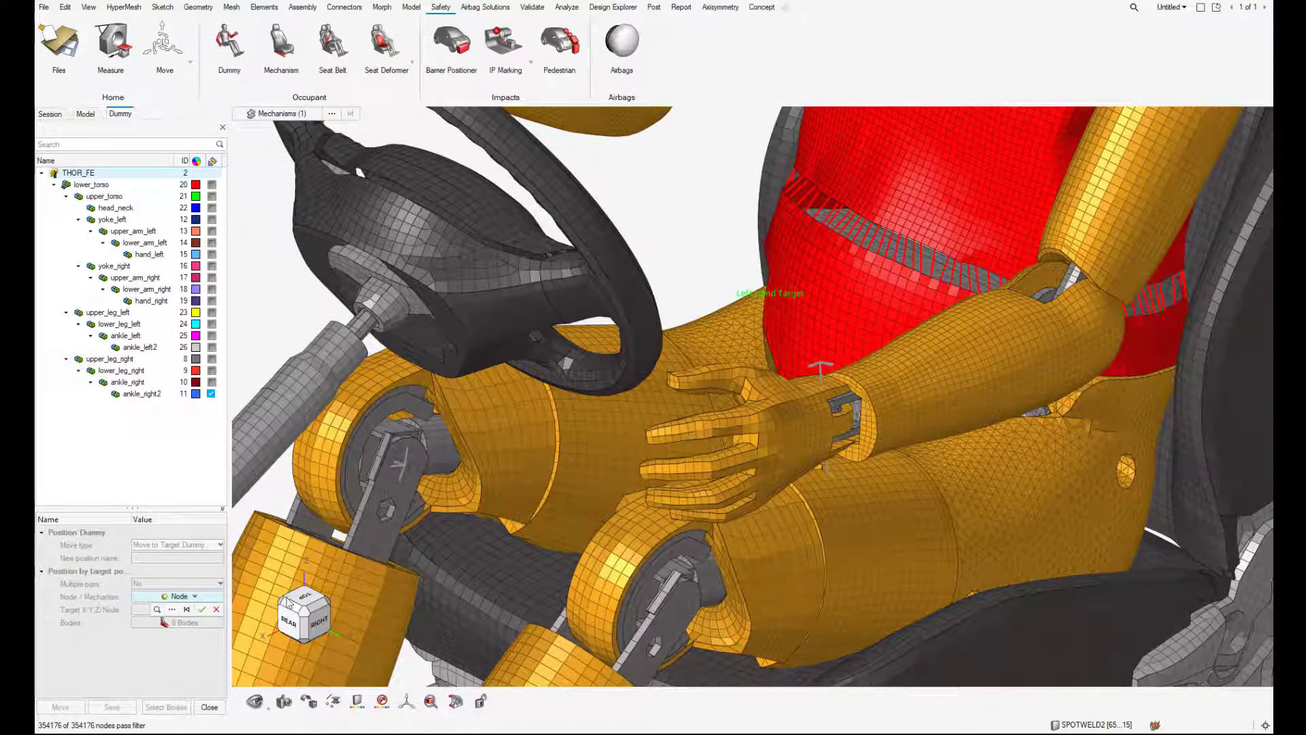
click(655, 426)
click(202, 609)
click(139, 611)
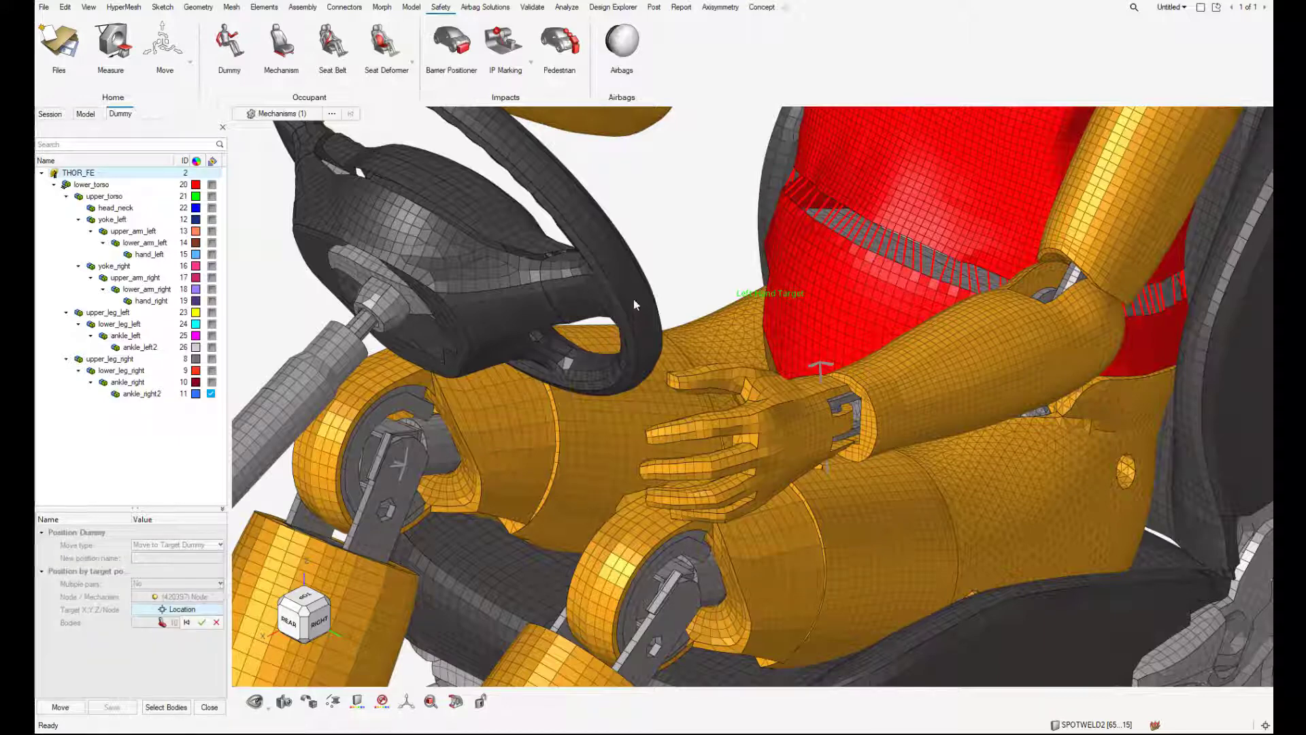
click(202, 623)
- Accept the proposed body degrees of freedom, move the left hand to its target, and check its placement on the steering wheel
scroll(911, 534, down, 6)
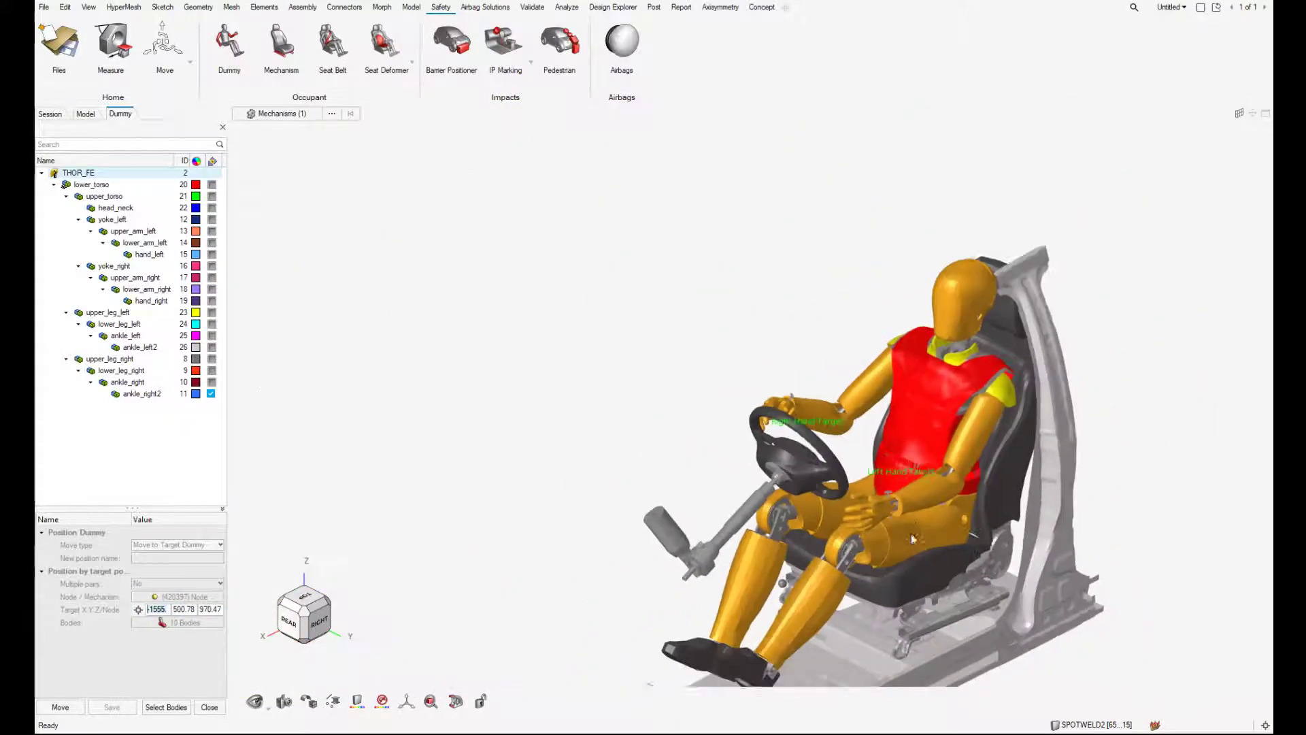
right_drag(911, 535, 836, 431)
click(151, 711)
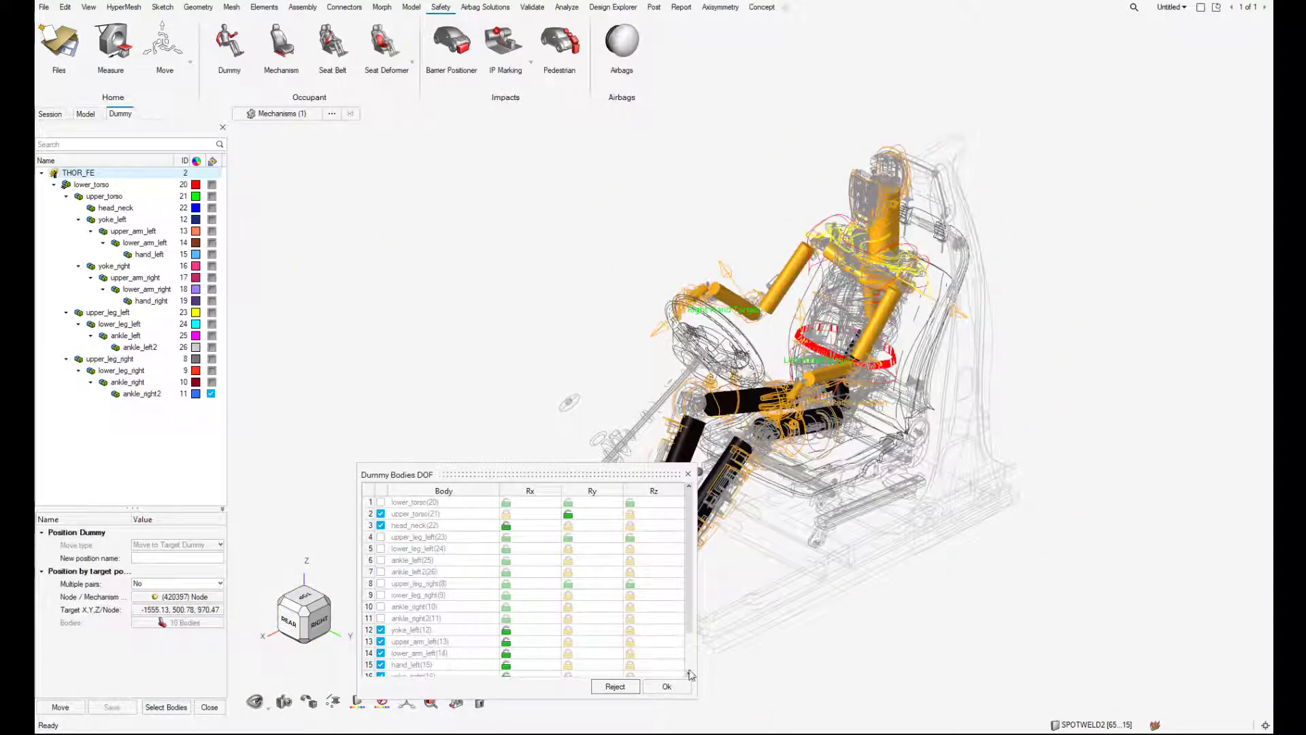
click(666, 686)
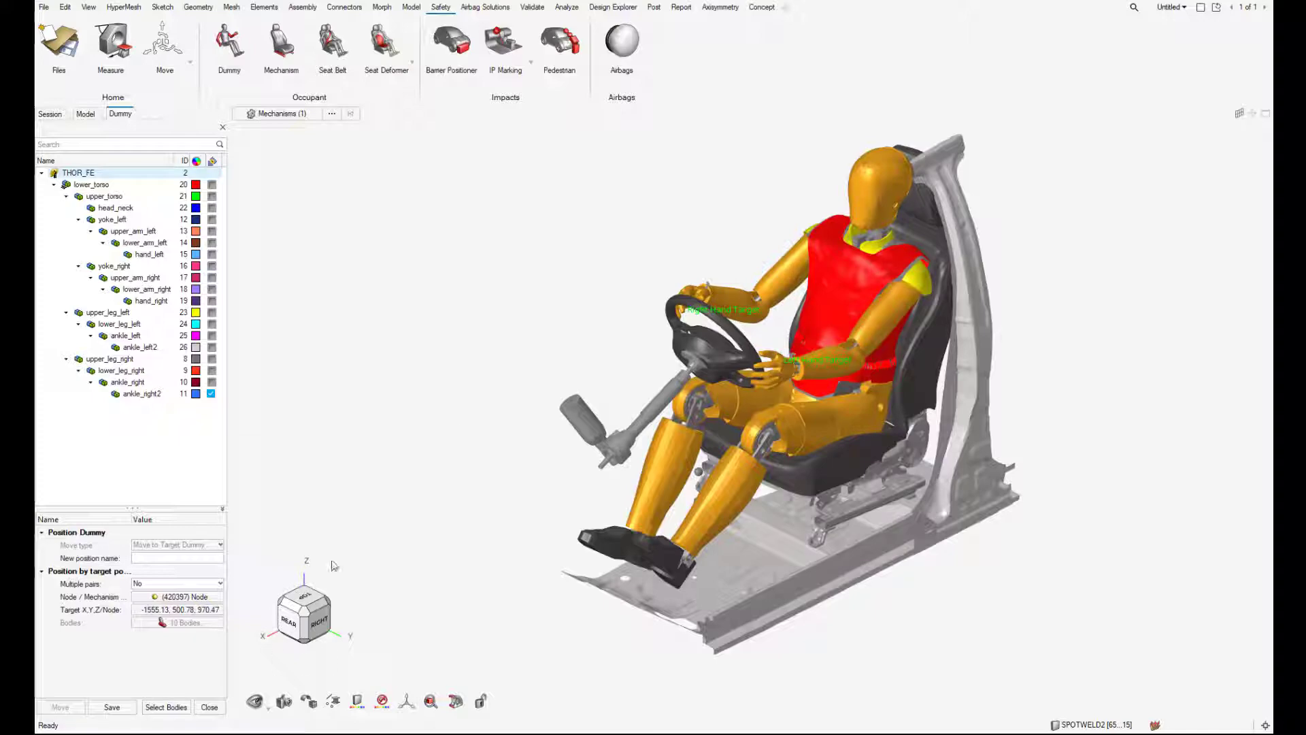
click(210, 708)
scroll(793, 345, up, 6)
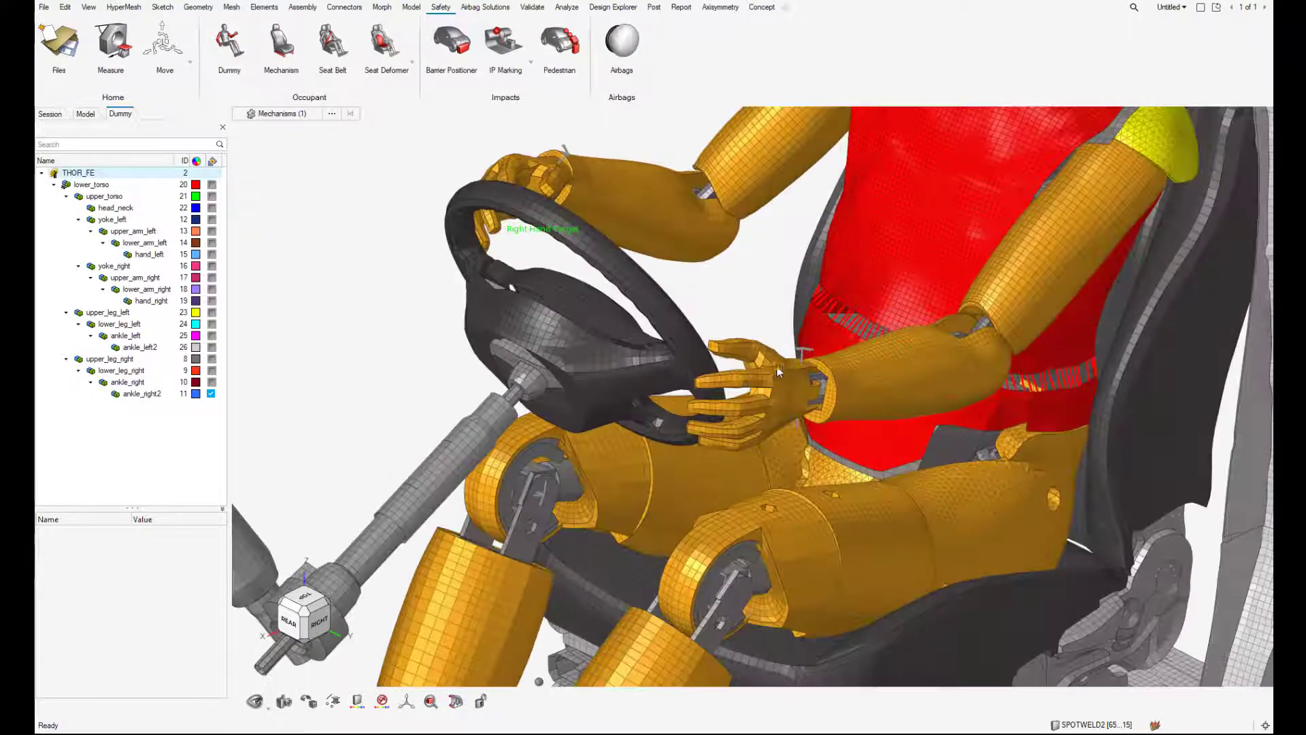
click(328, 608)
scroll(649, 407, up, 5)
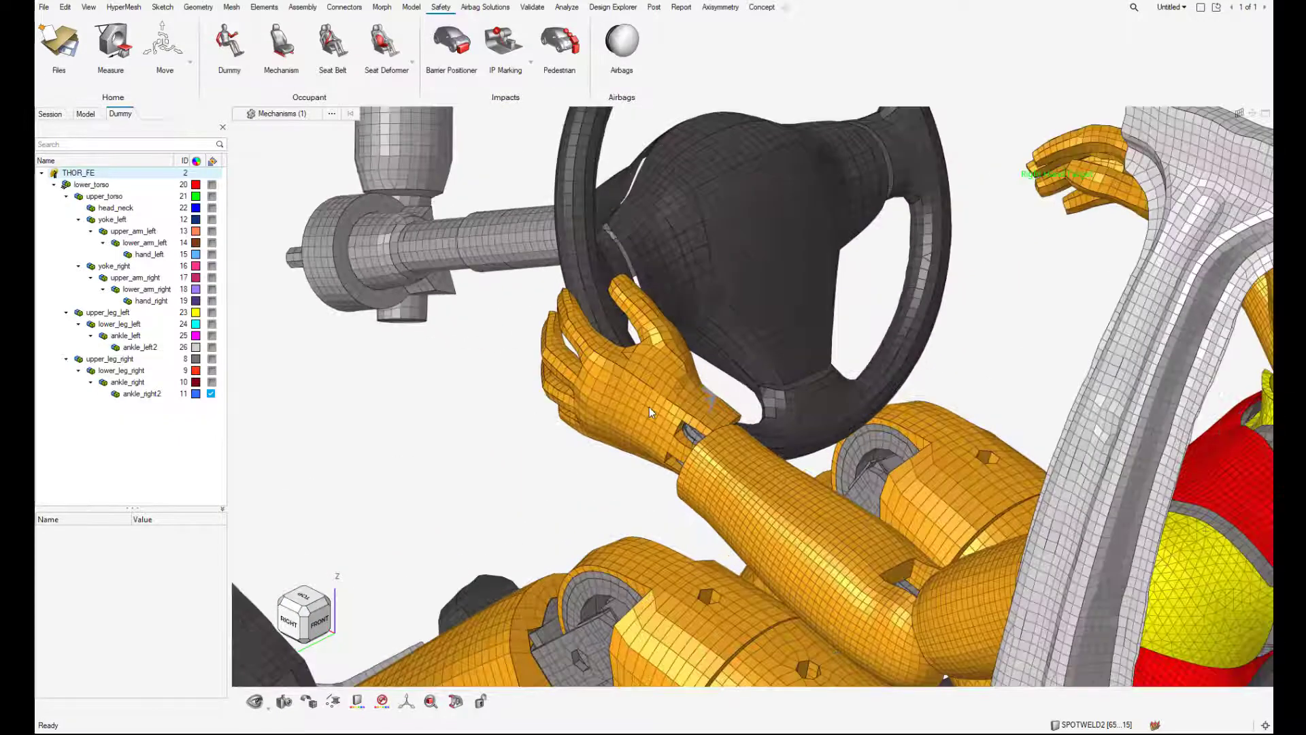
scroll(653, 403, down, 4)
middle_drag(727, 369, 693, 356)
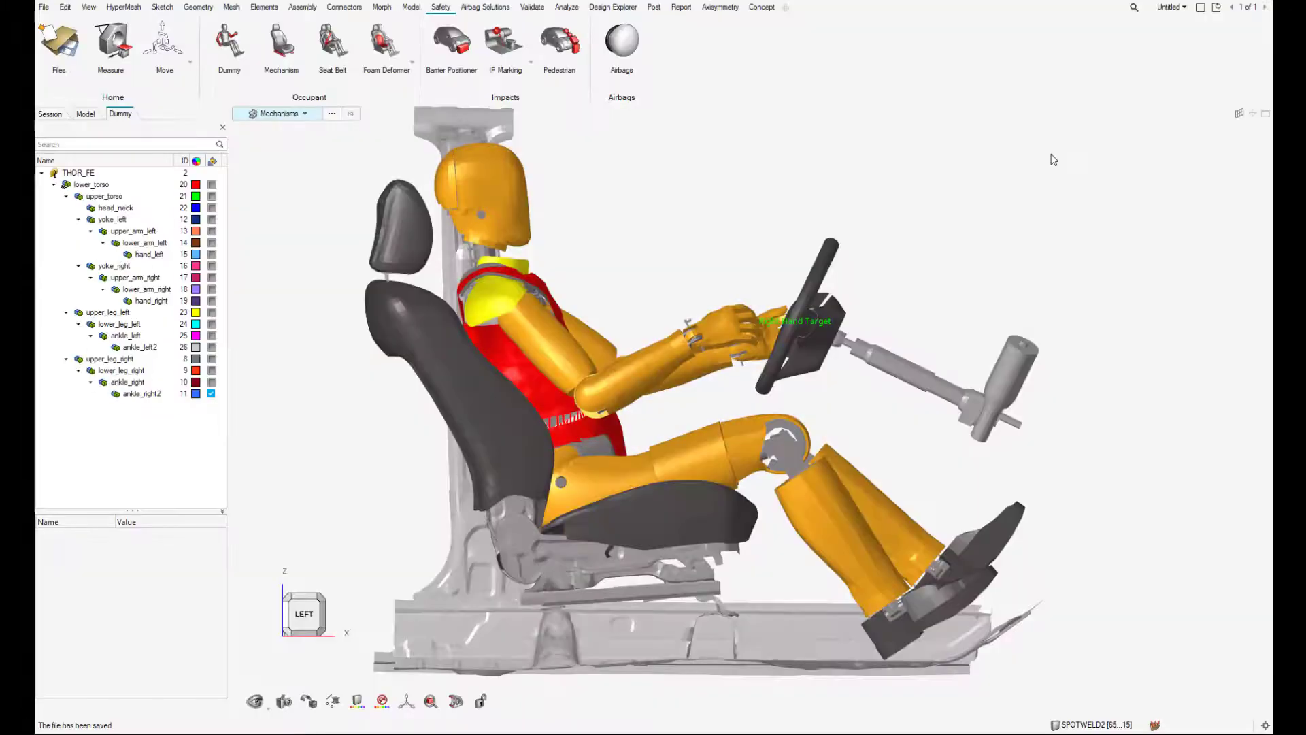
right_click(66, 175)
mouse_move(75, 238)
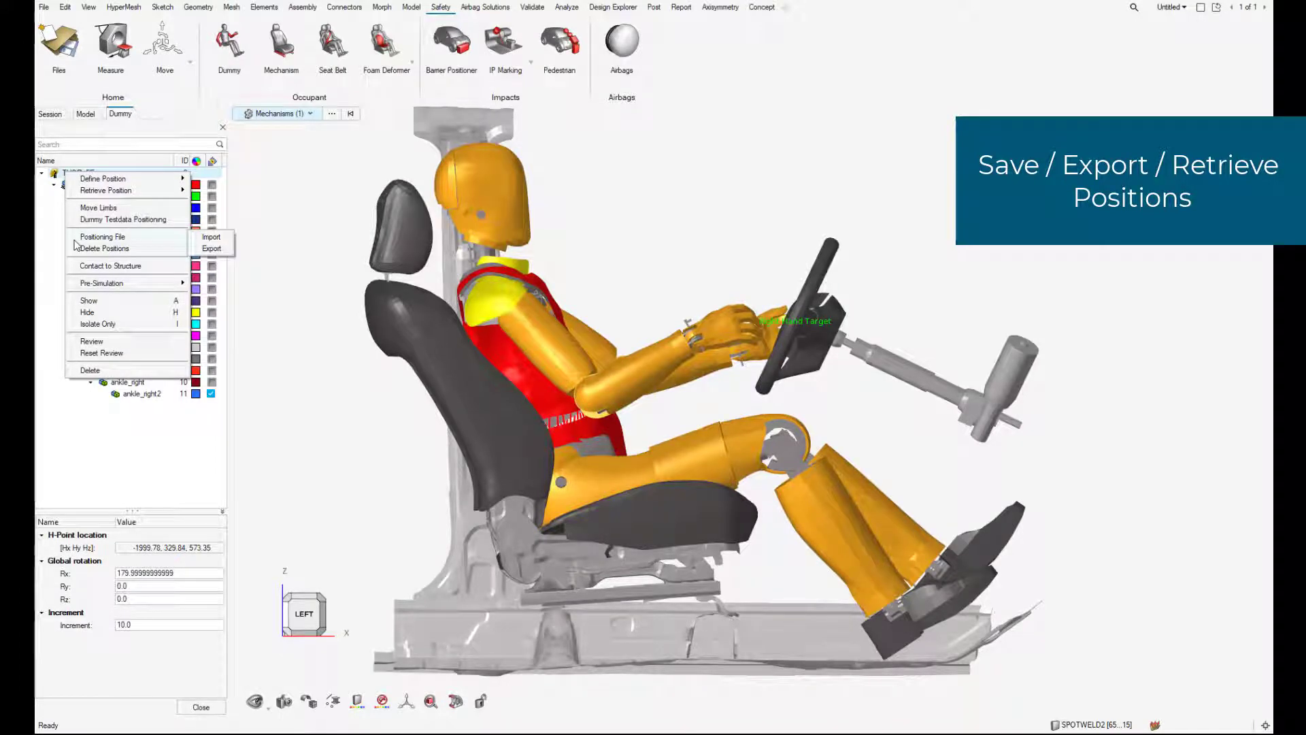
mouse_move(79, 183)
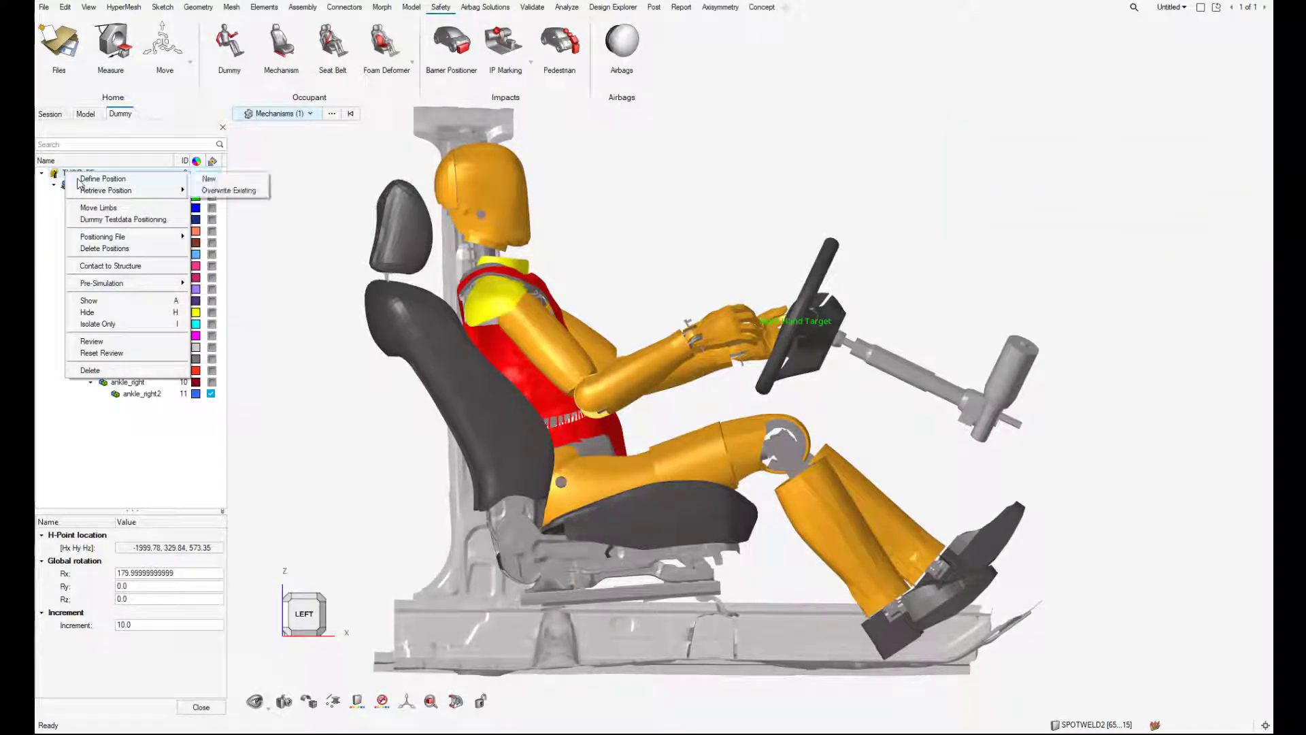
click(209, 180)
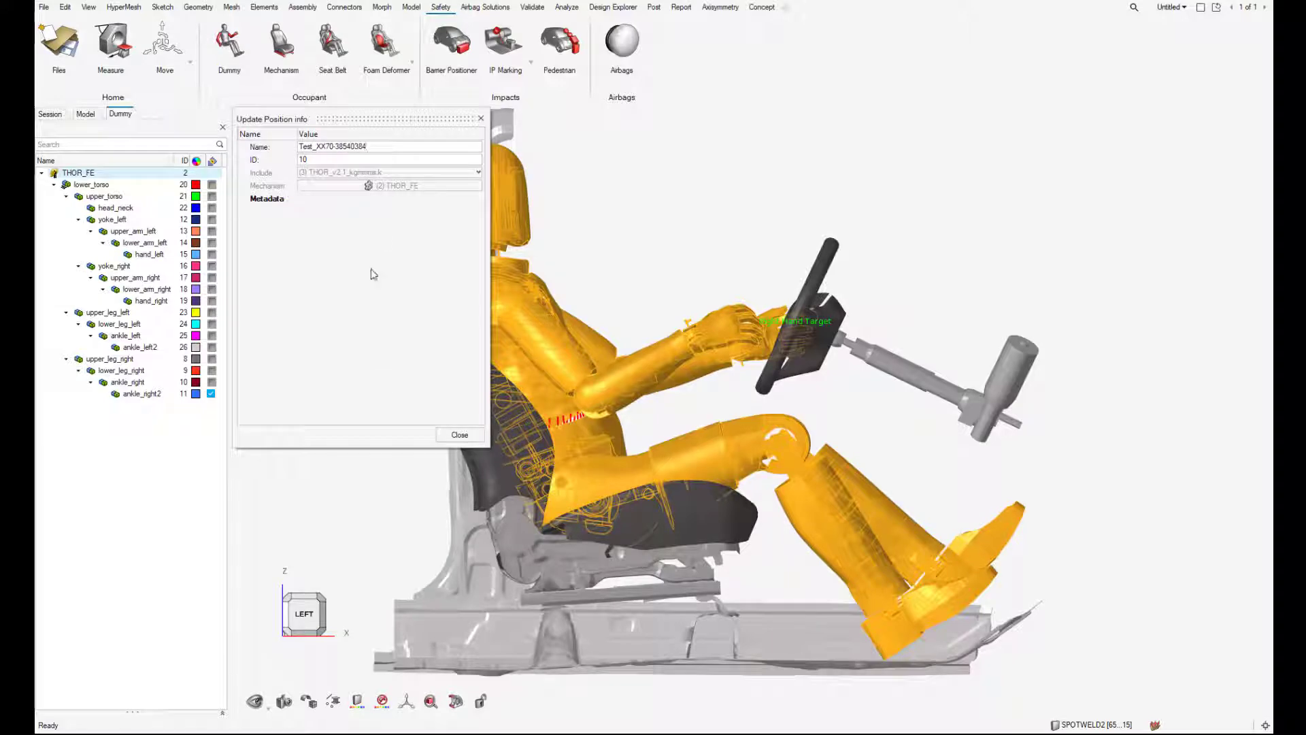
click(437, 435)
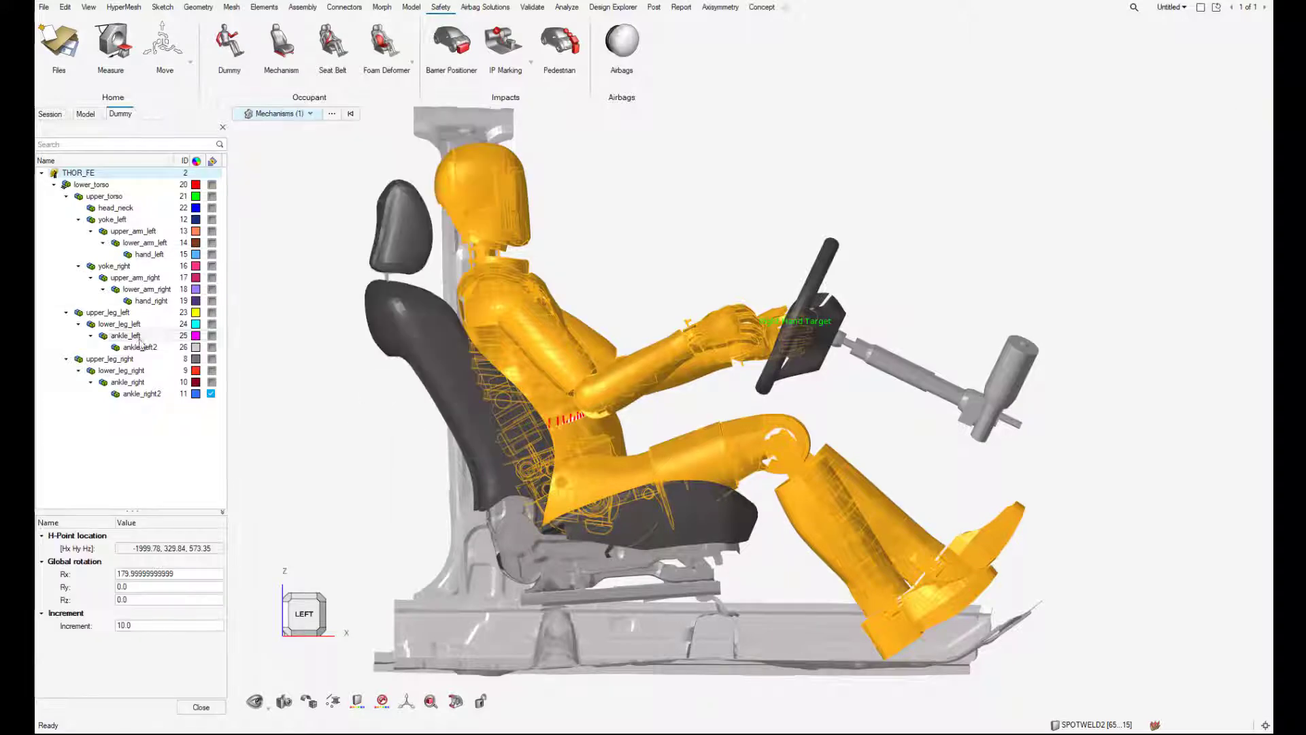
right_click(79, 177)
mouse_move(114, 196)
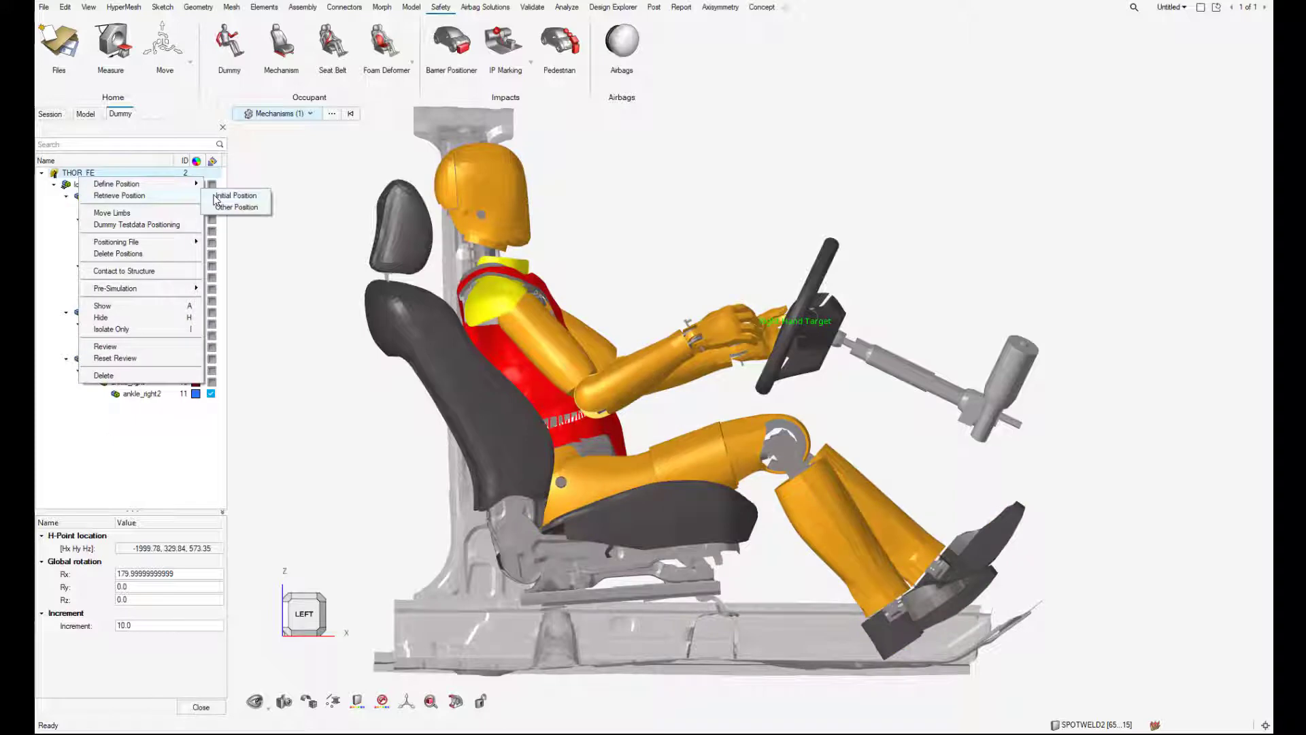
click(235, 206)
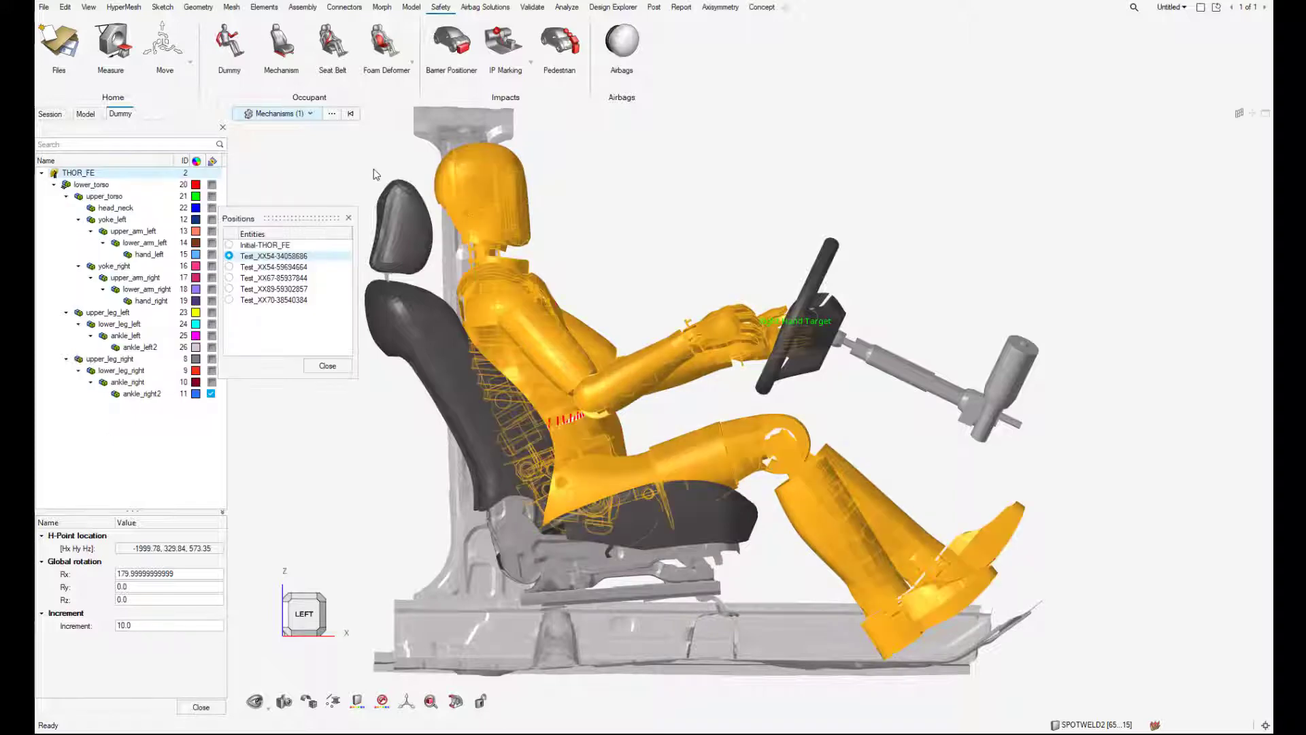
drag(332, 218, 403, 191)
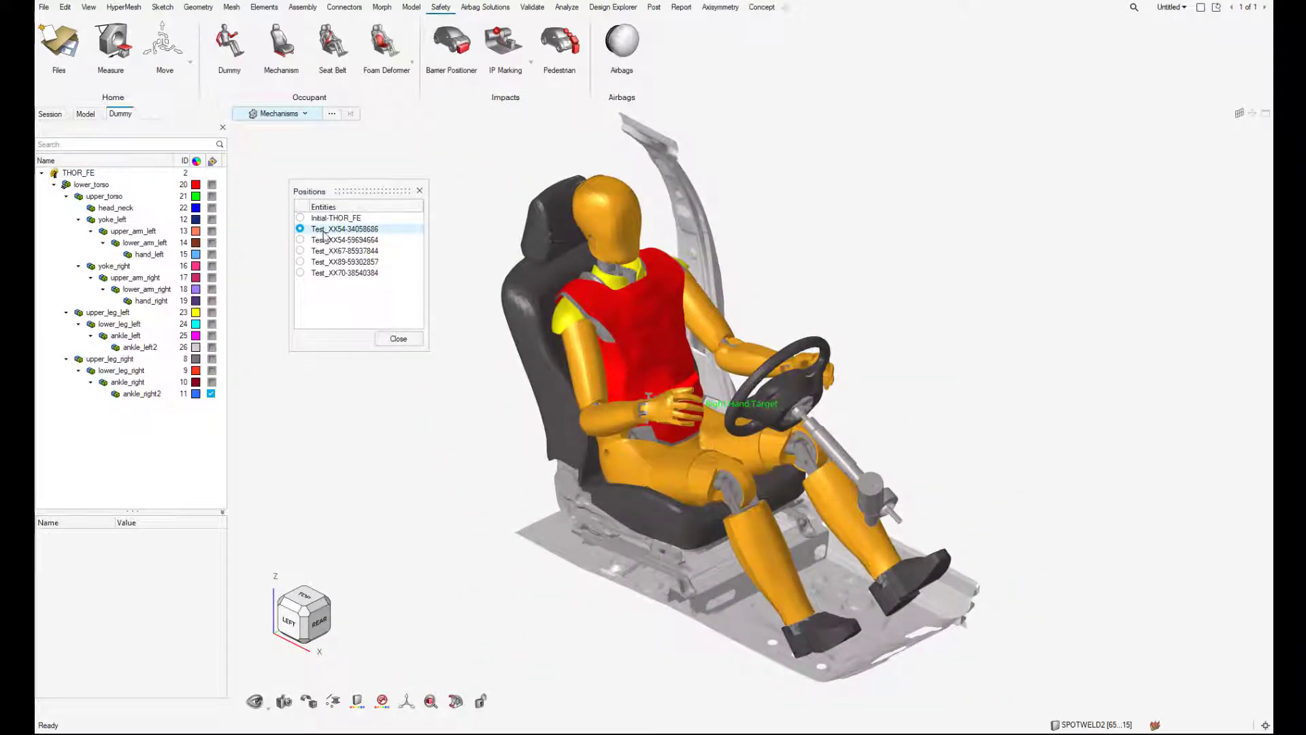
click(300, 240)
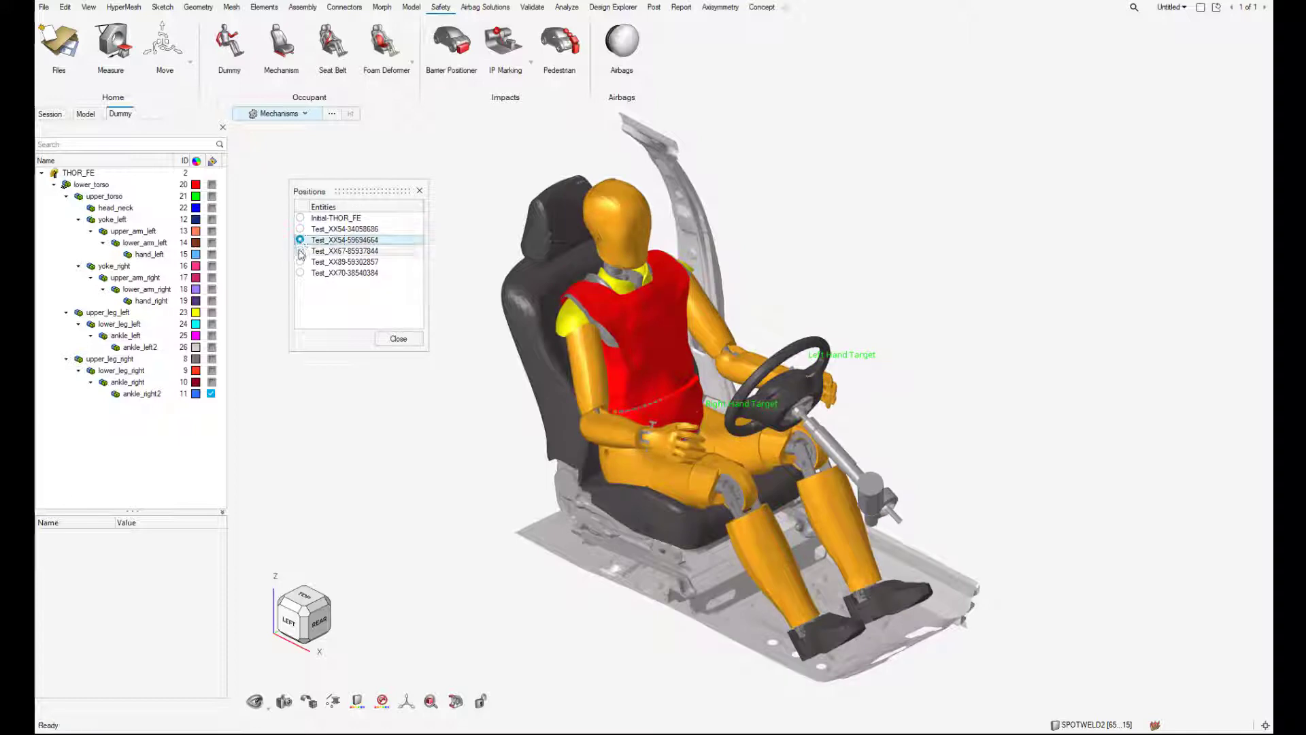
click(300, 251)
click(300, 262)
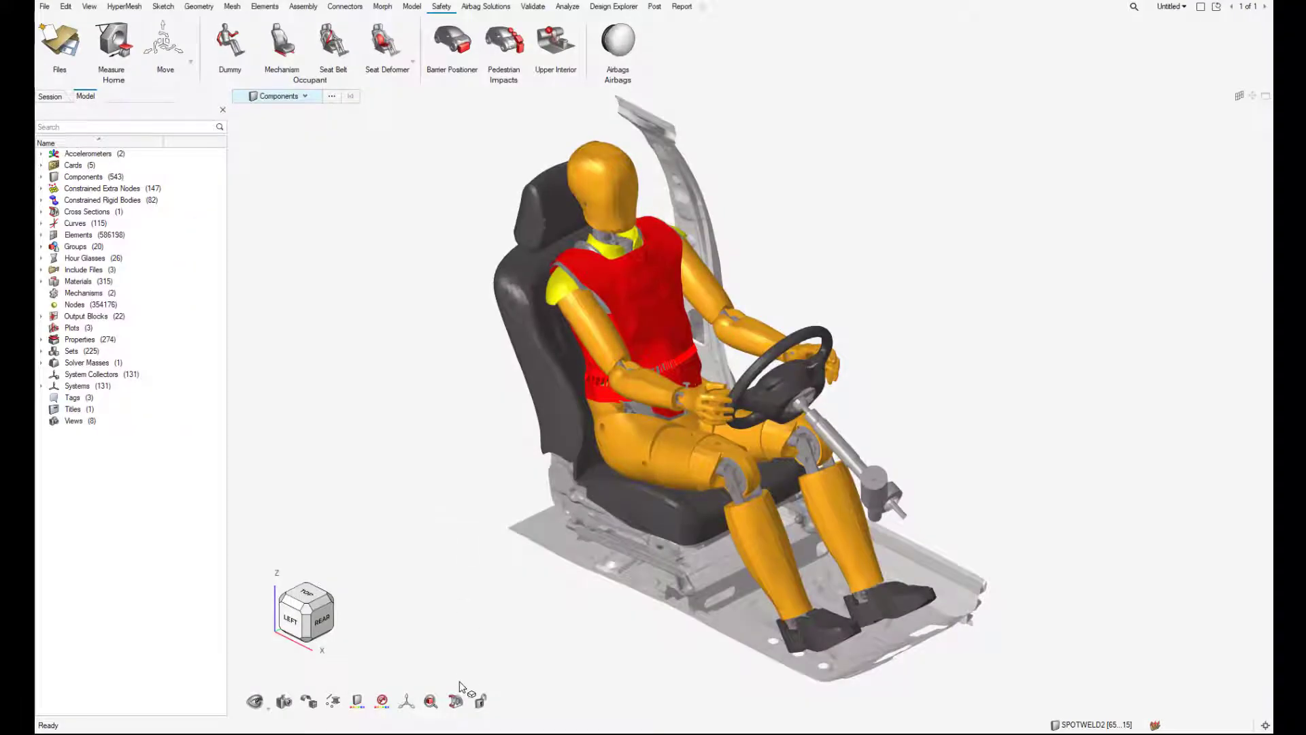
- Activate the existing section cut to examine how the dummy intersects the seat cushion from the left side, and switch it off
click(457, 701)
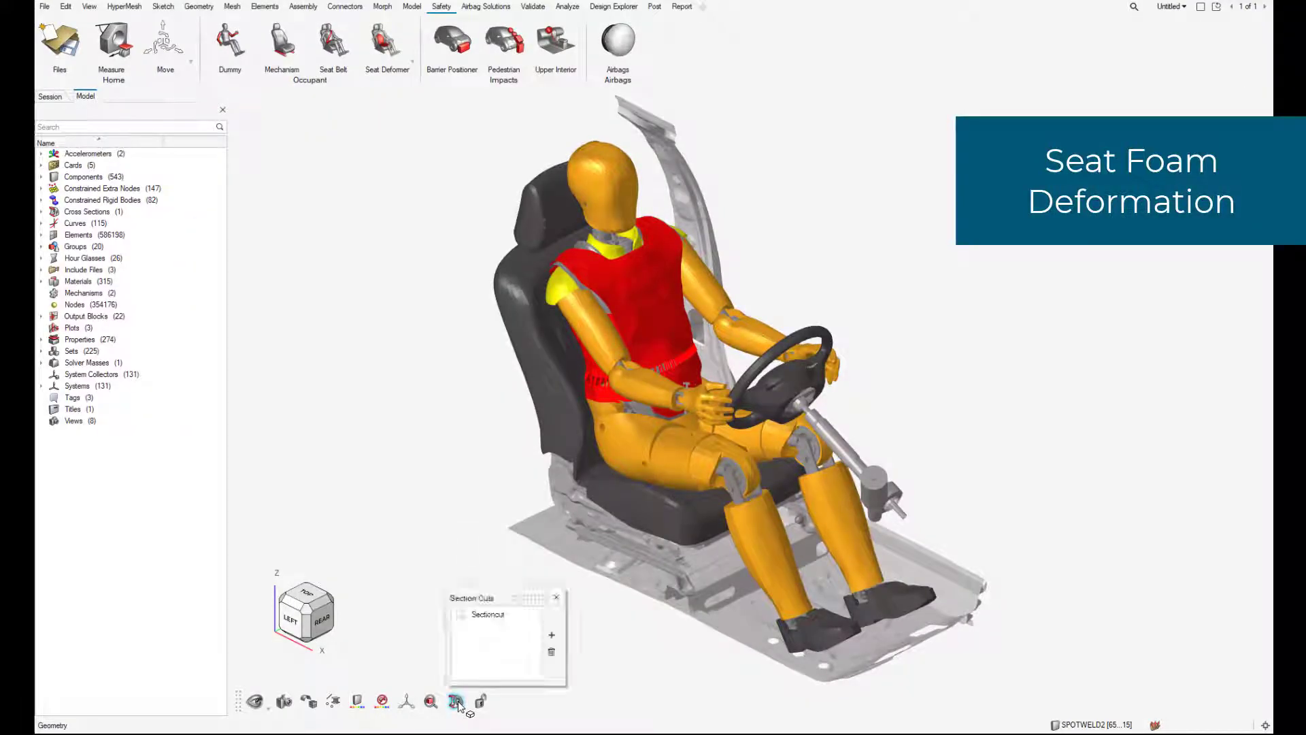
click(461, 615)
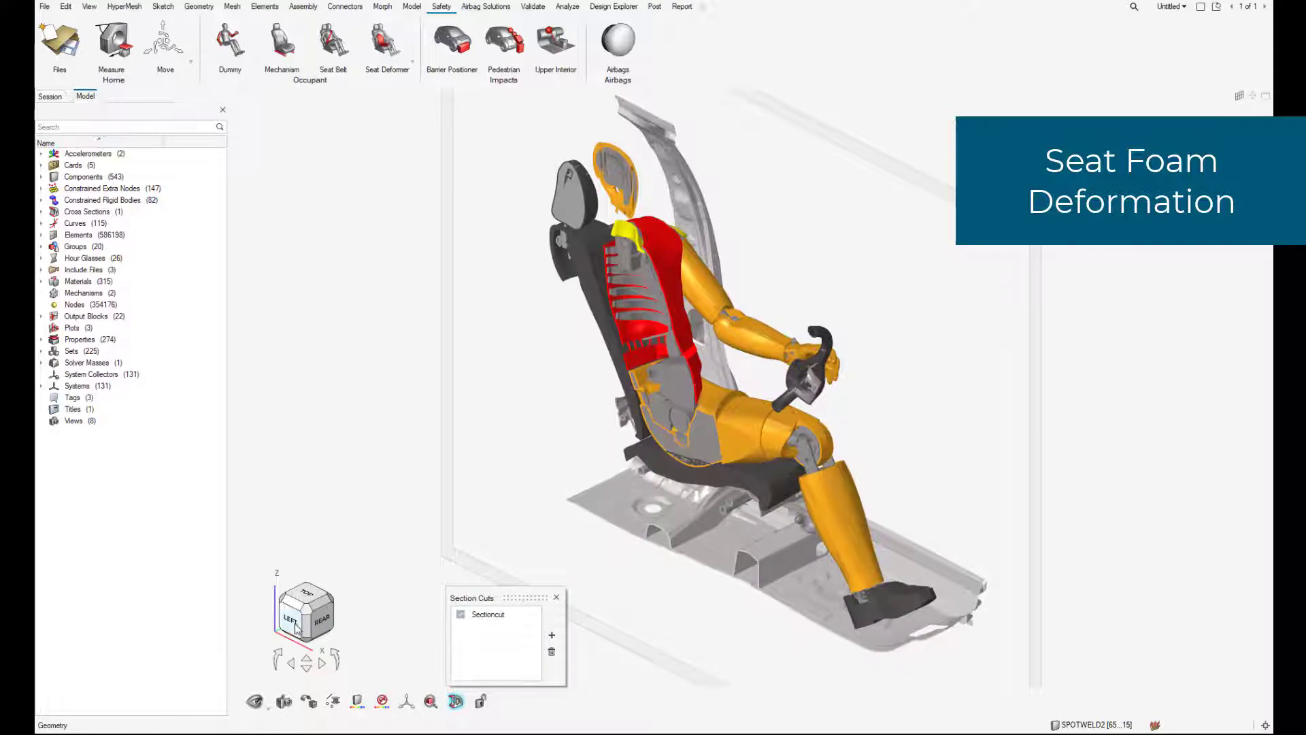
click(291, 619)
scroll(671, 516, up, 5)
scroll(670, 515, up, 3)
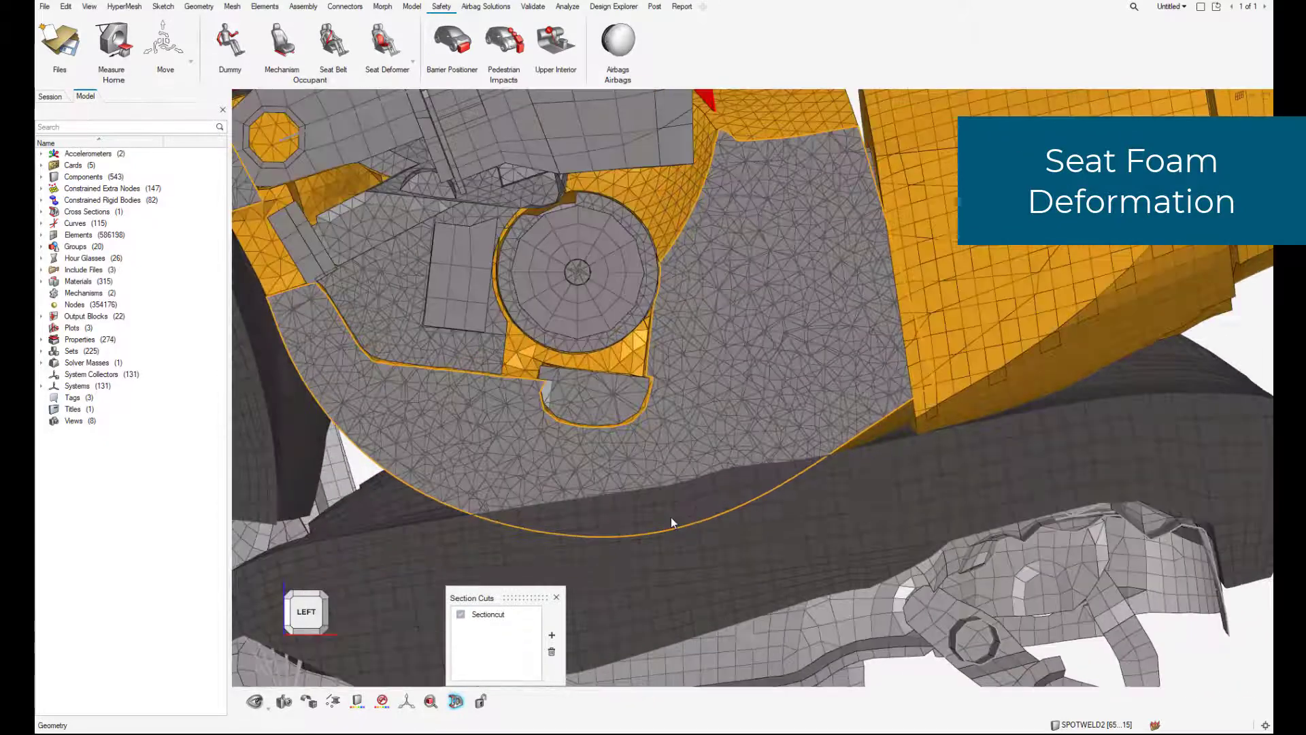
click(461, 615)
click(557, 597)
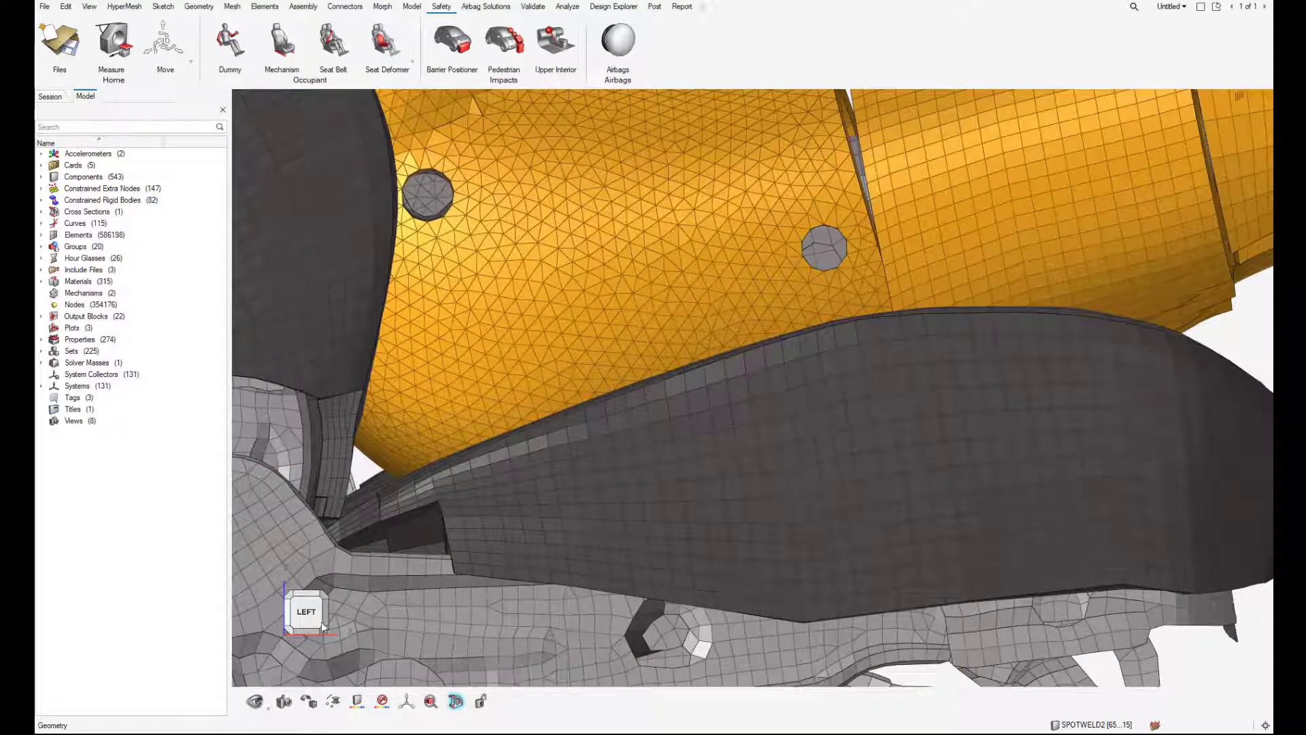
- Start the Foam Deformer and choose the backrest and seat cushion components as the seat foam
mouse_move(308, 618)
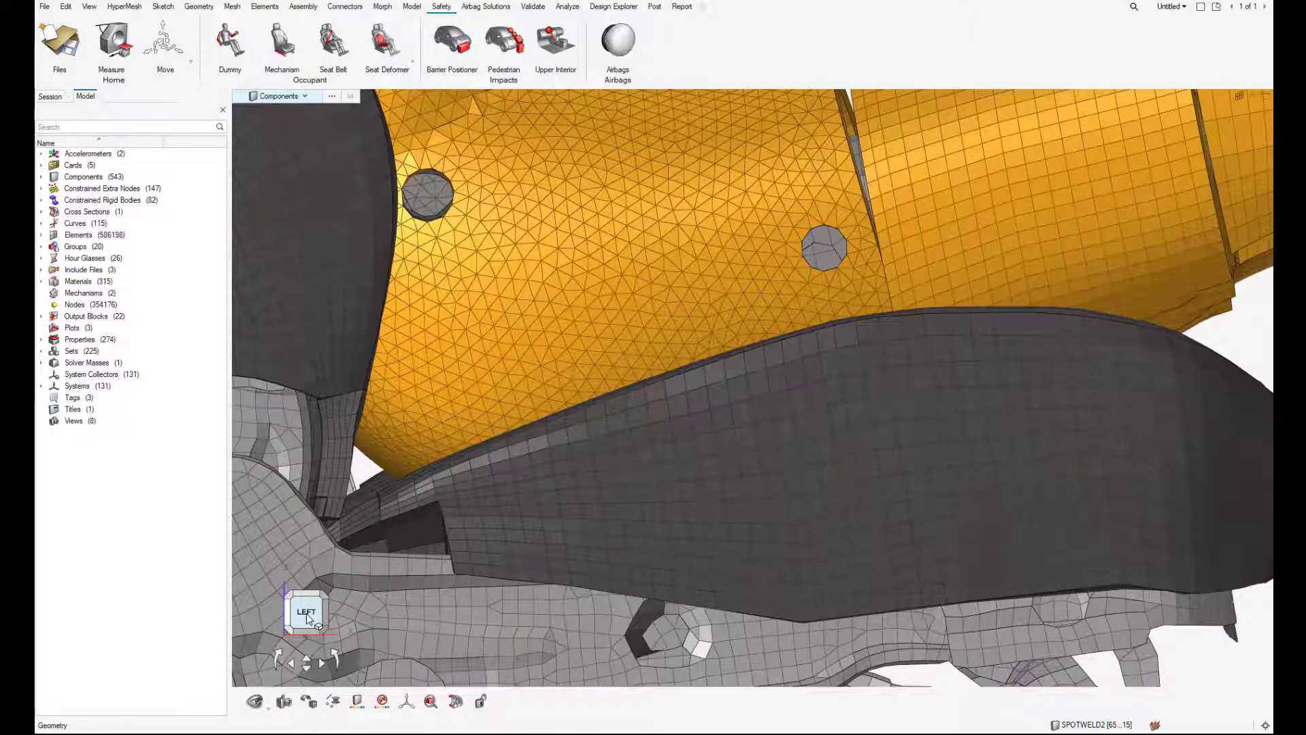
click(306, 613)
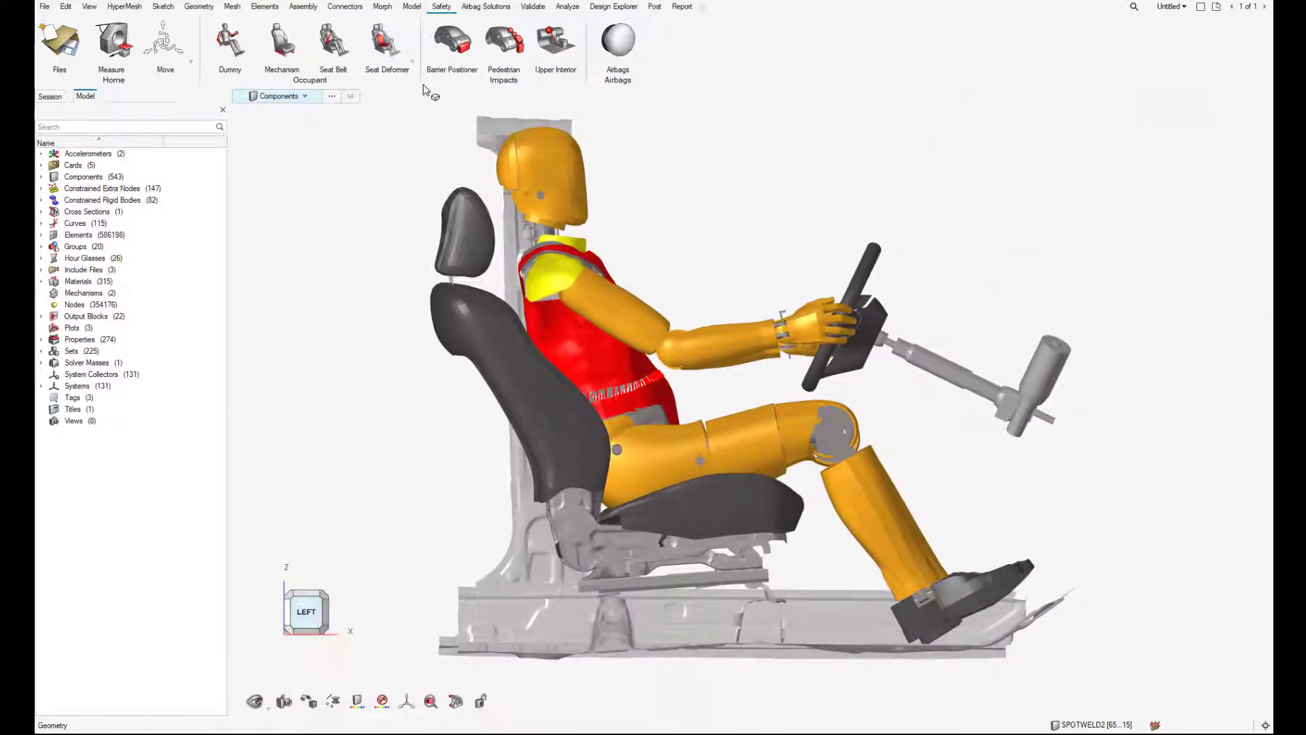
click(412, 61)
click(408, 100)
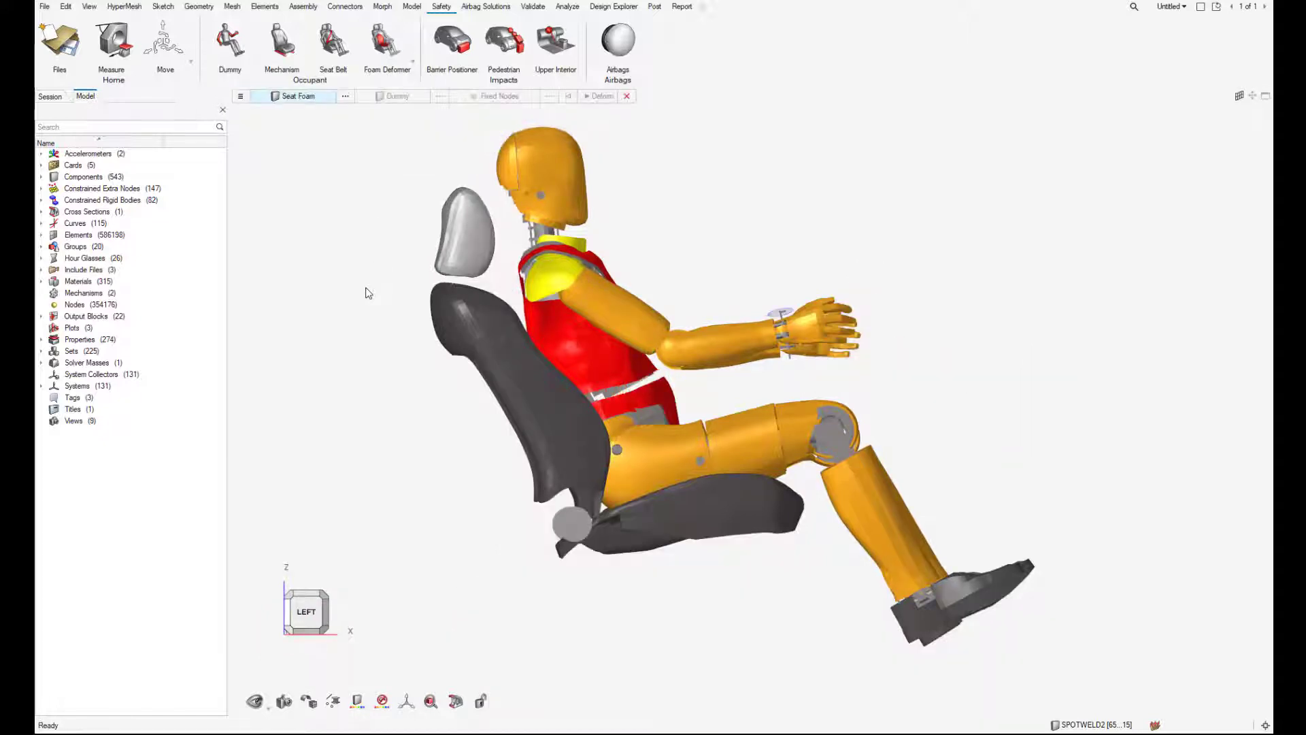
click(524, 383)
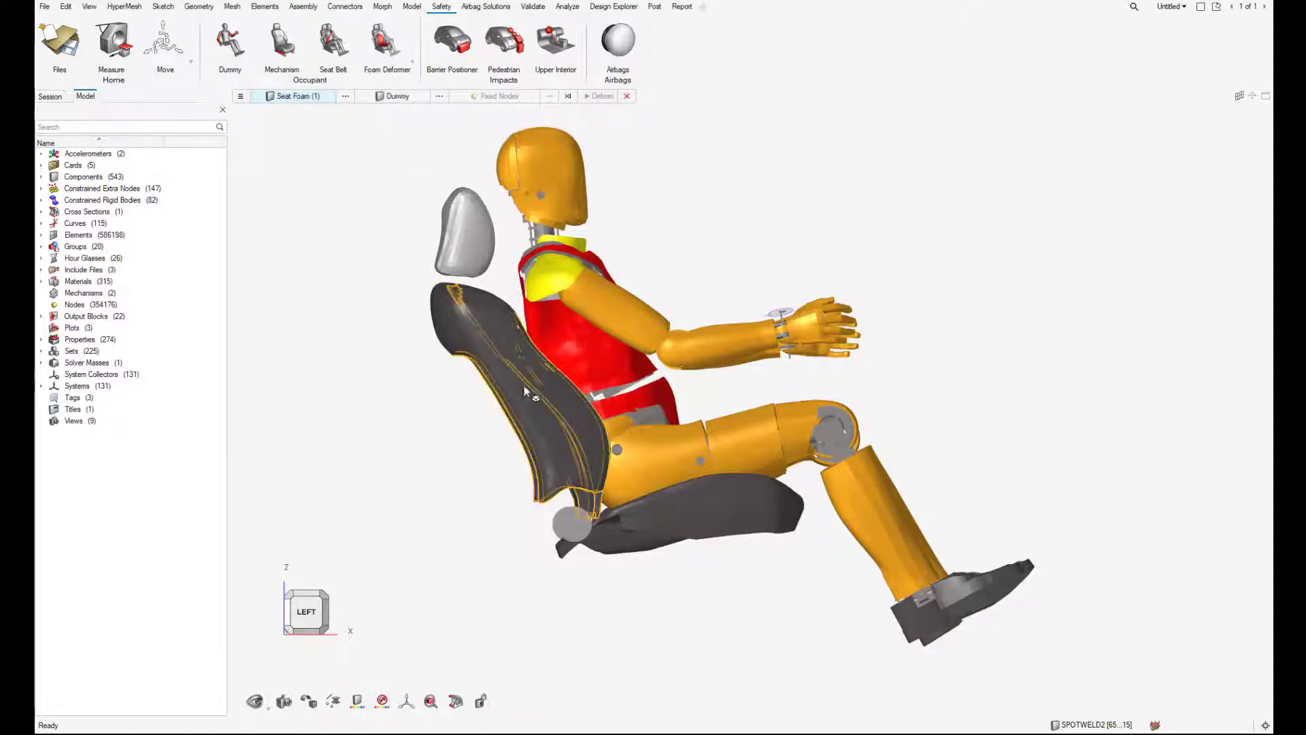
click(731, 534)
- Choose the dummy's chest jacket, abdomen and pelvis components as the dummy parts for the foam deformation
click(379, 93)
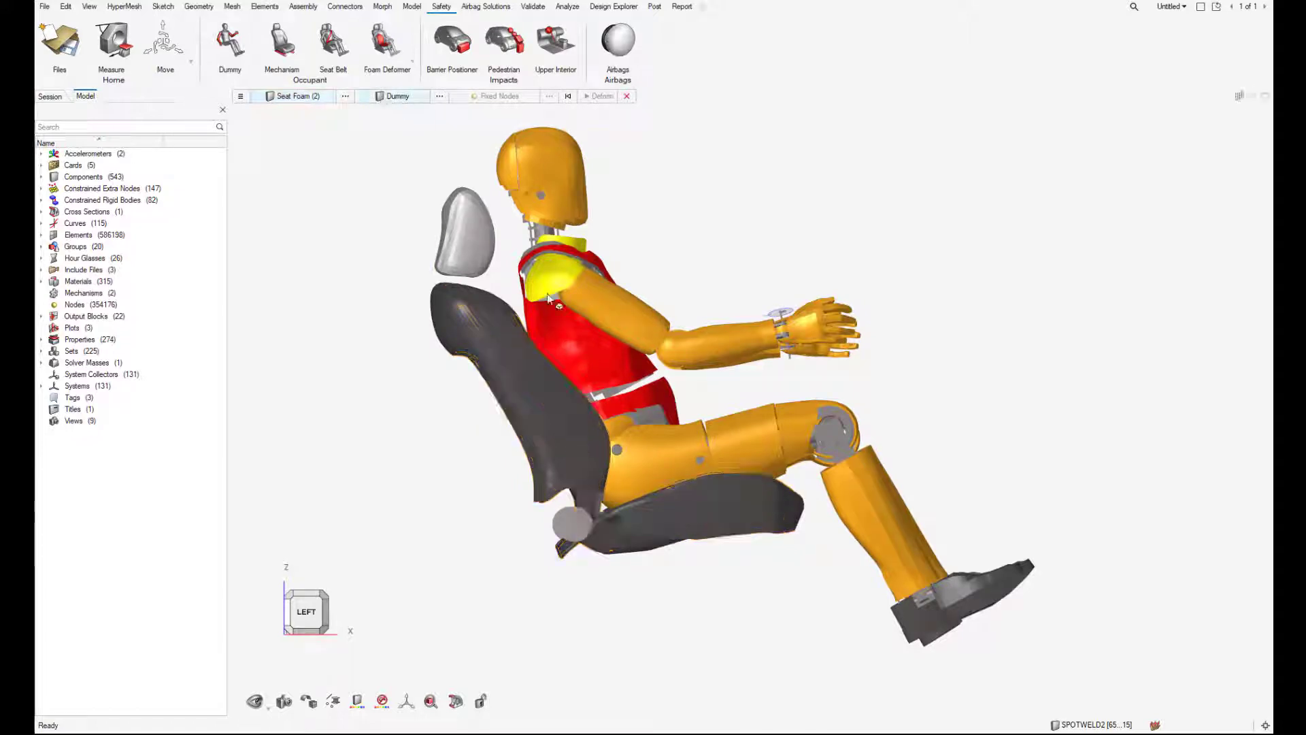
click(571, 333)
click(647, 389)
click(655, 447)
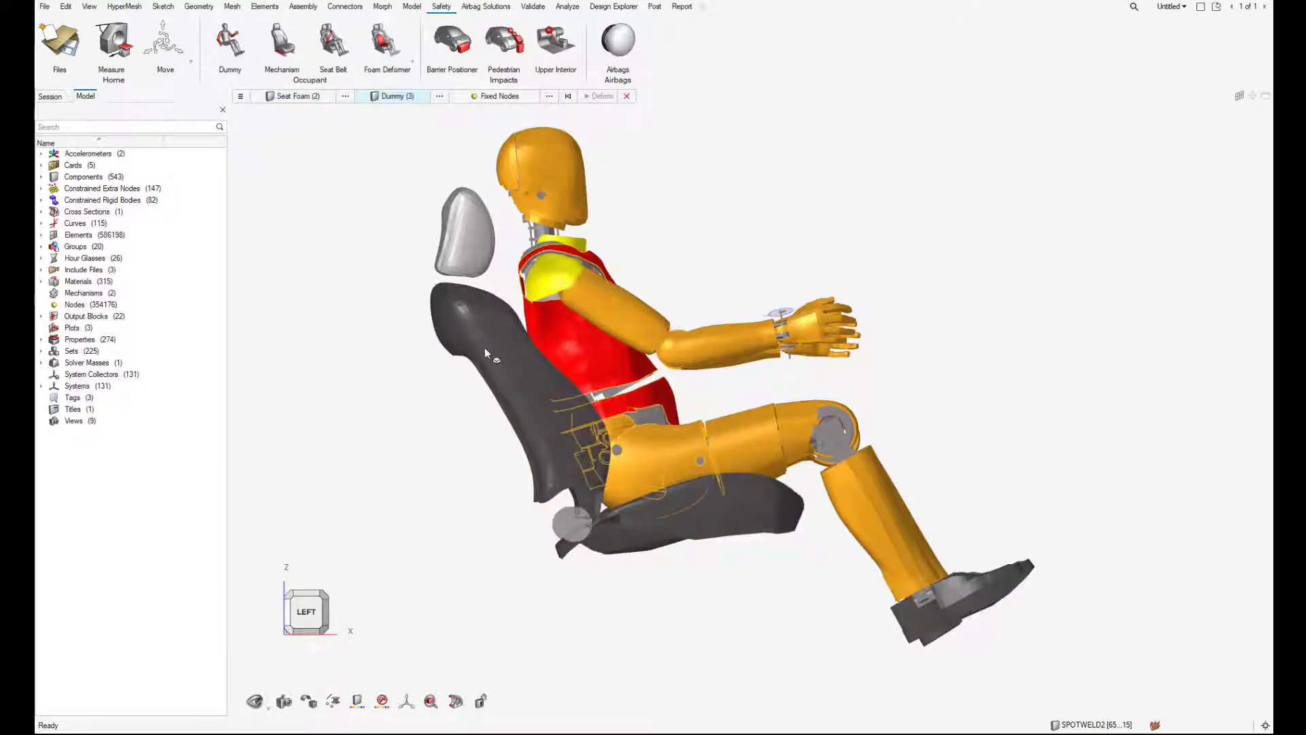
- Define the fixed nodes by face on the rear surface of the backrest and the underside of the seat cushion
click(494, 97)
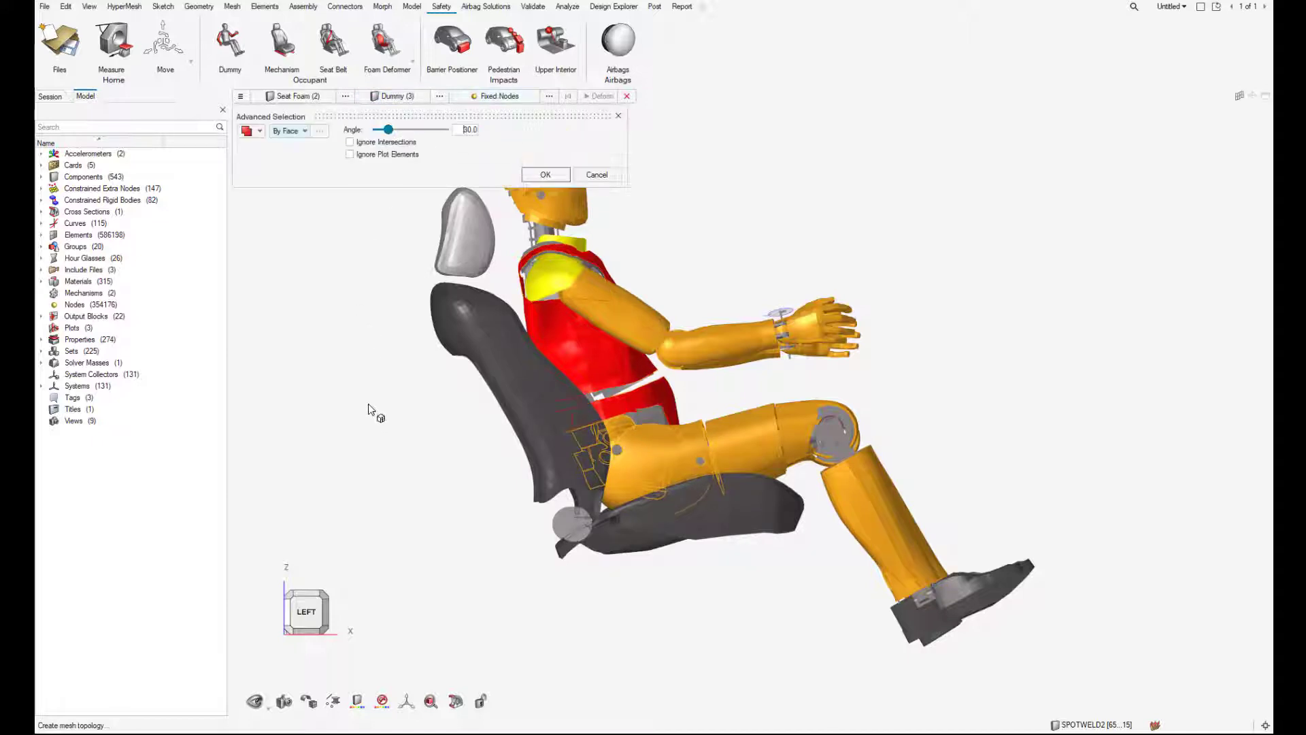
ctrl+drag(361, 401, 566, 365)
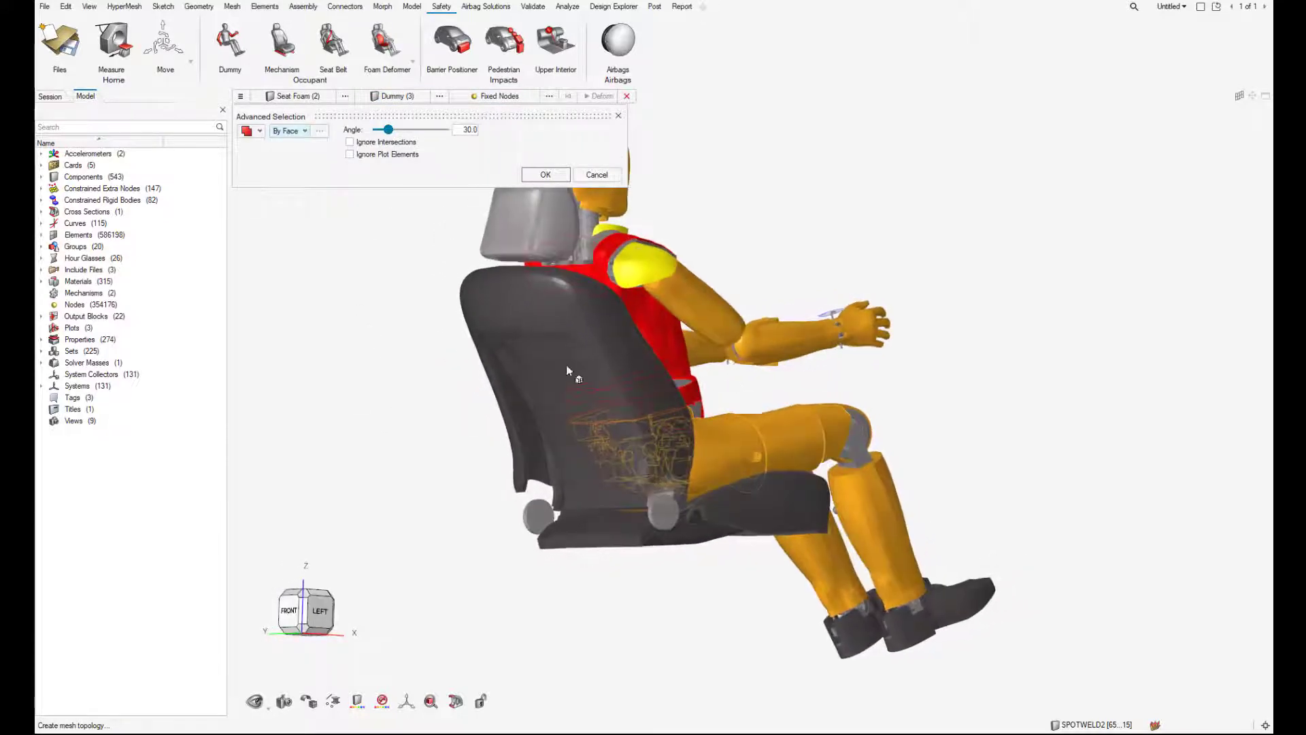
click(541, 365)
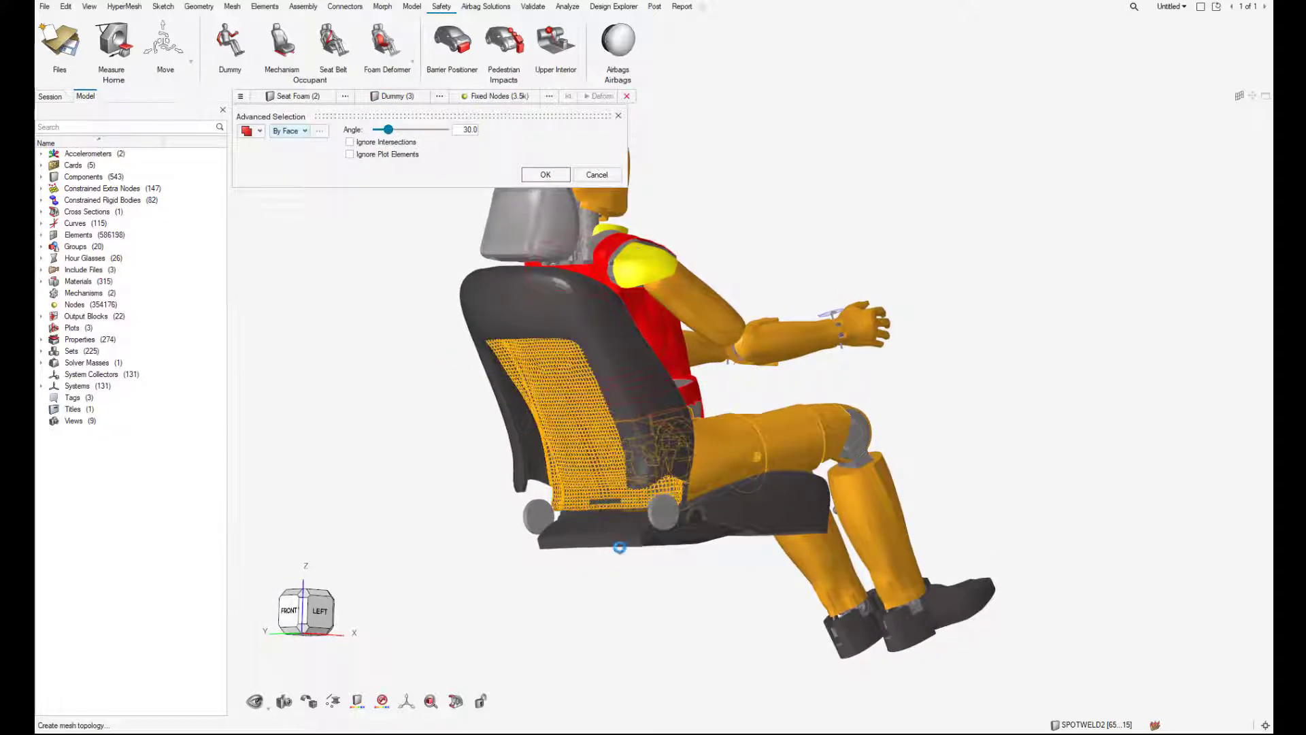
ctrl+drag(673, 590, 668, 517)
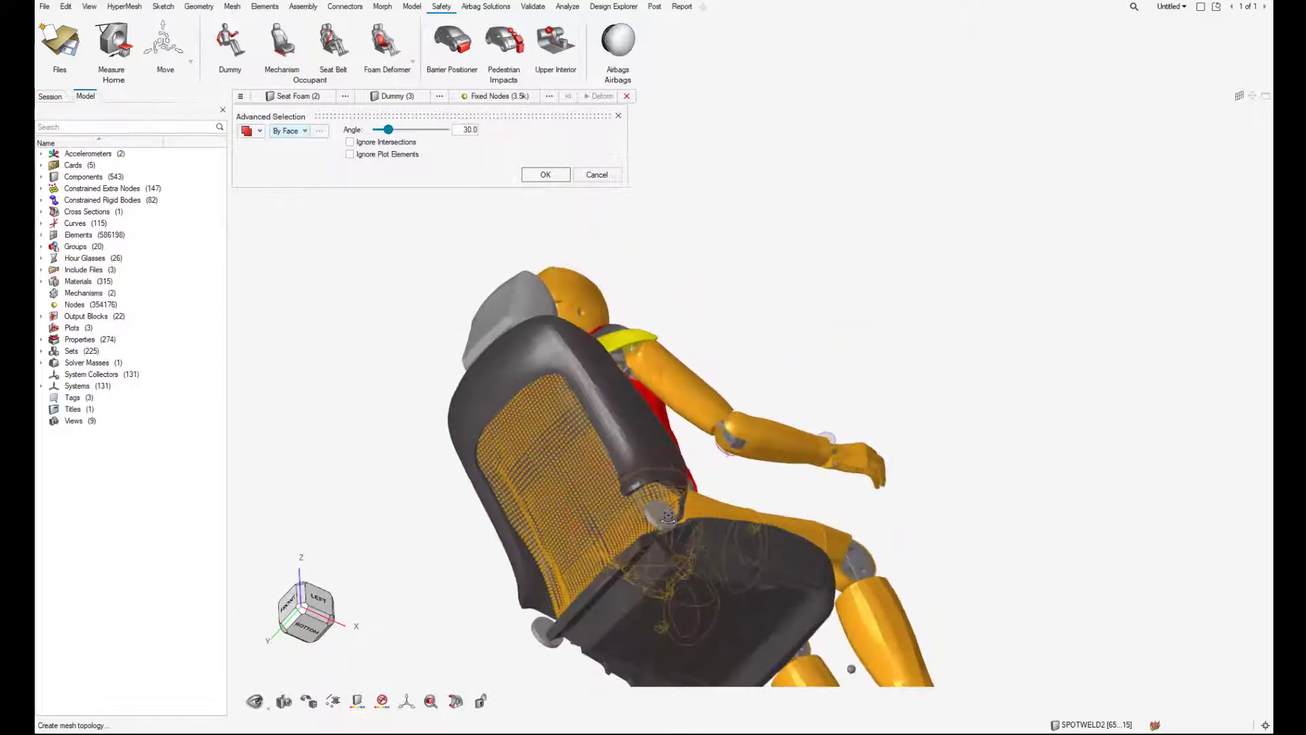
click(763, 610)
click(545, 176)
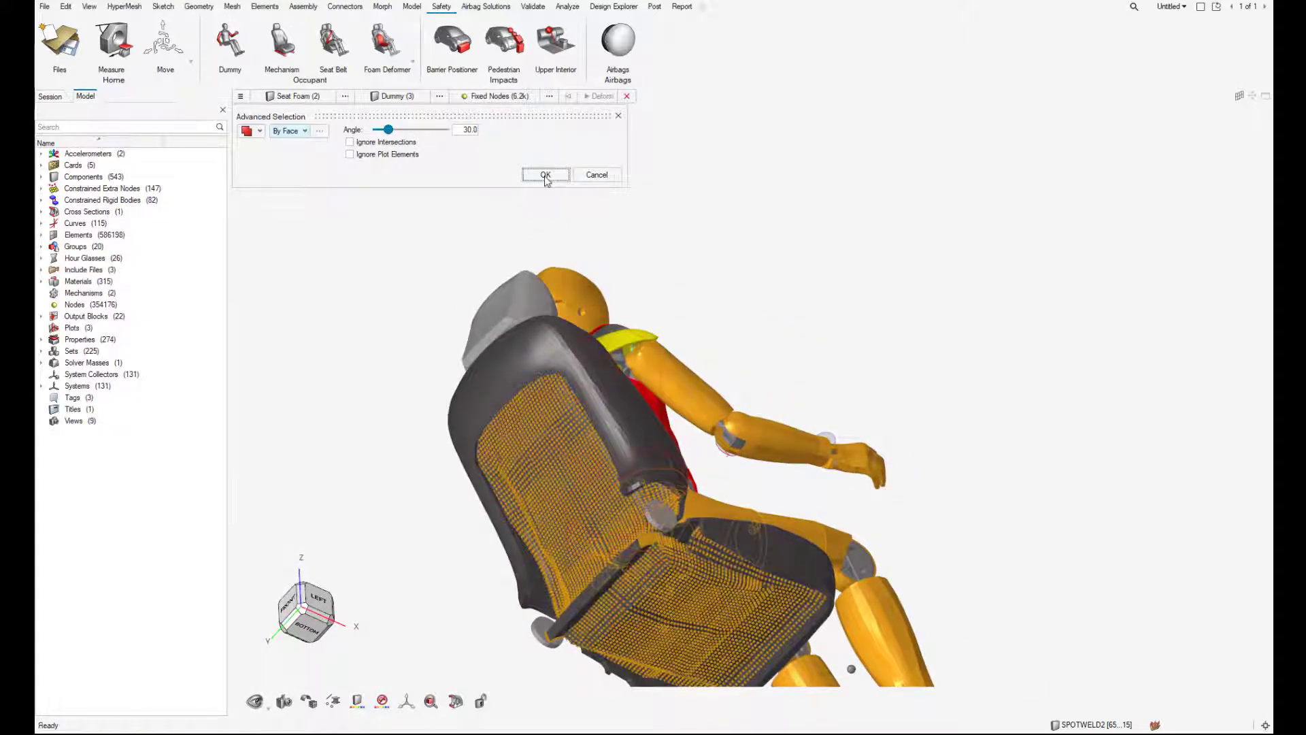
- Run the foam deformation with the chosen foam, dummy parts and fixed nodes, and acknowledge its completion
click(318, 599)
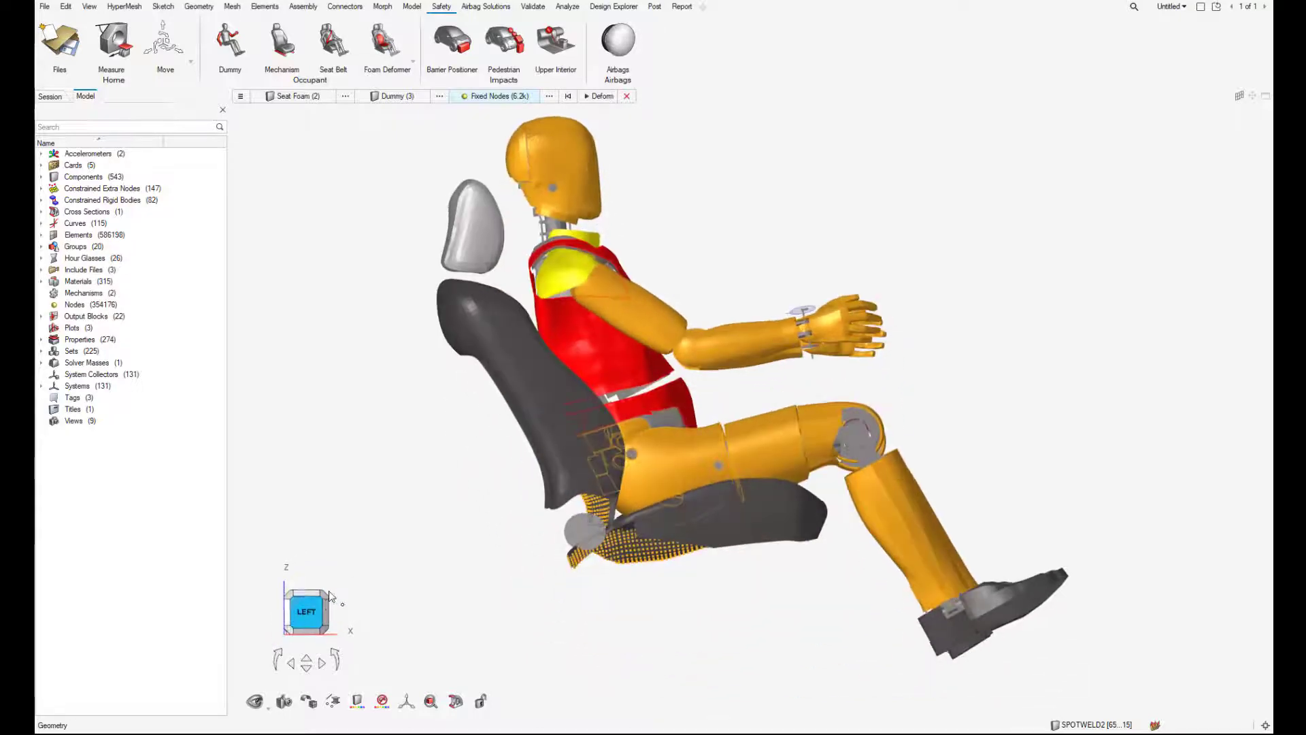
click(599, 99)
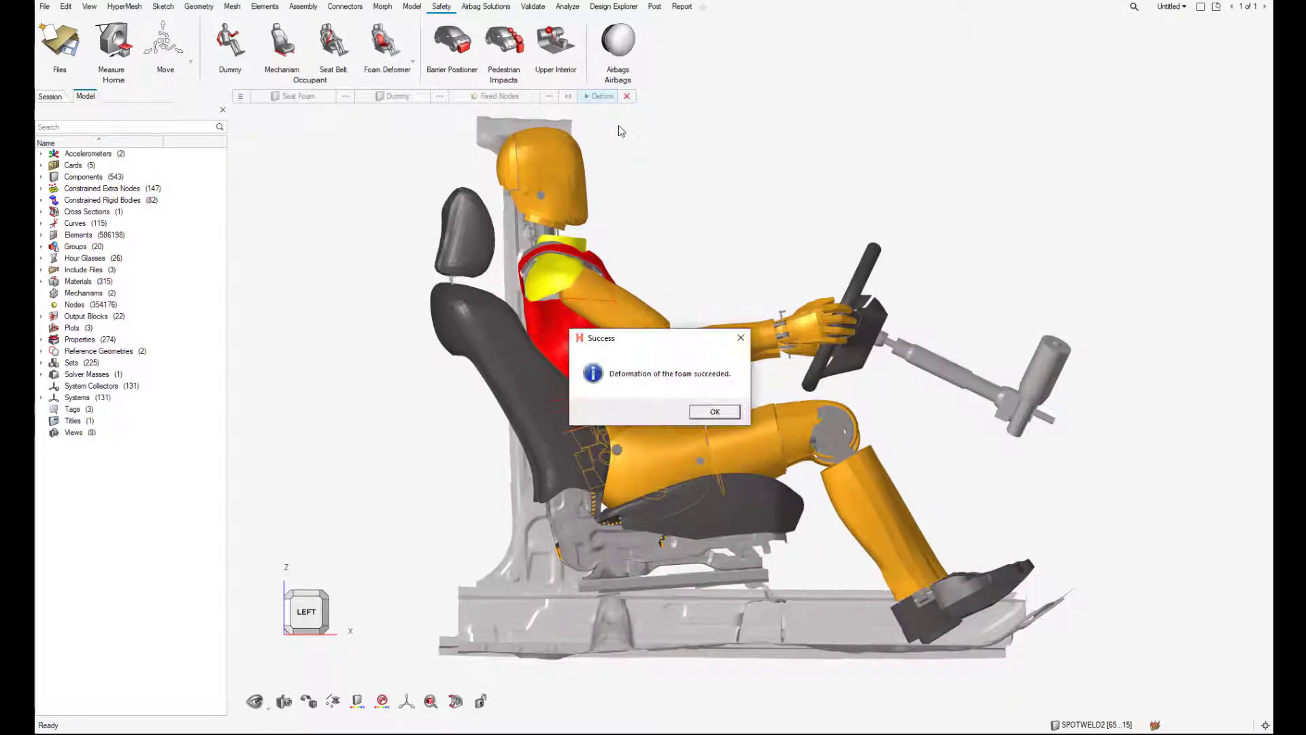
click(706, 410)
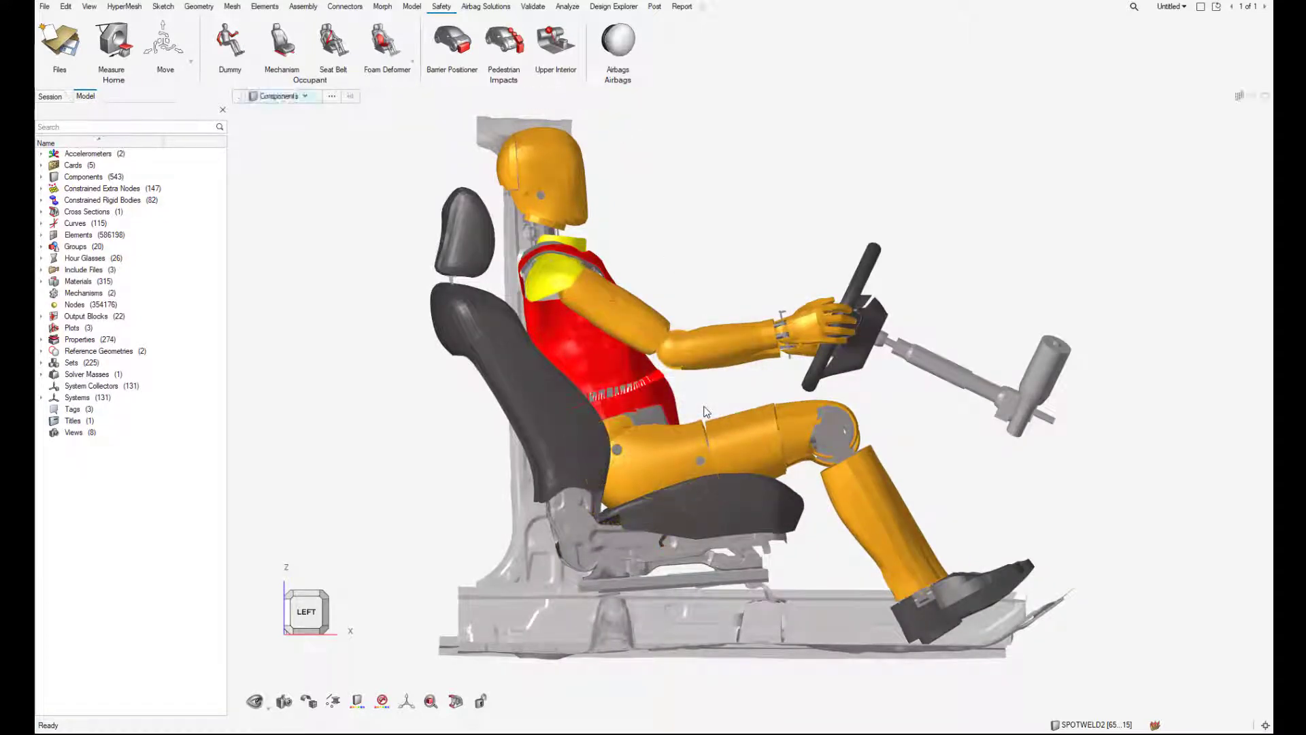
- Activate the section cut to examine the deformed seat foam under the dummy's pelvis, and switch it off
click(457, 707)
click(460, 615)
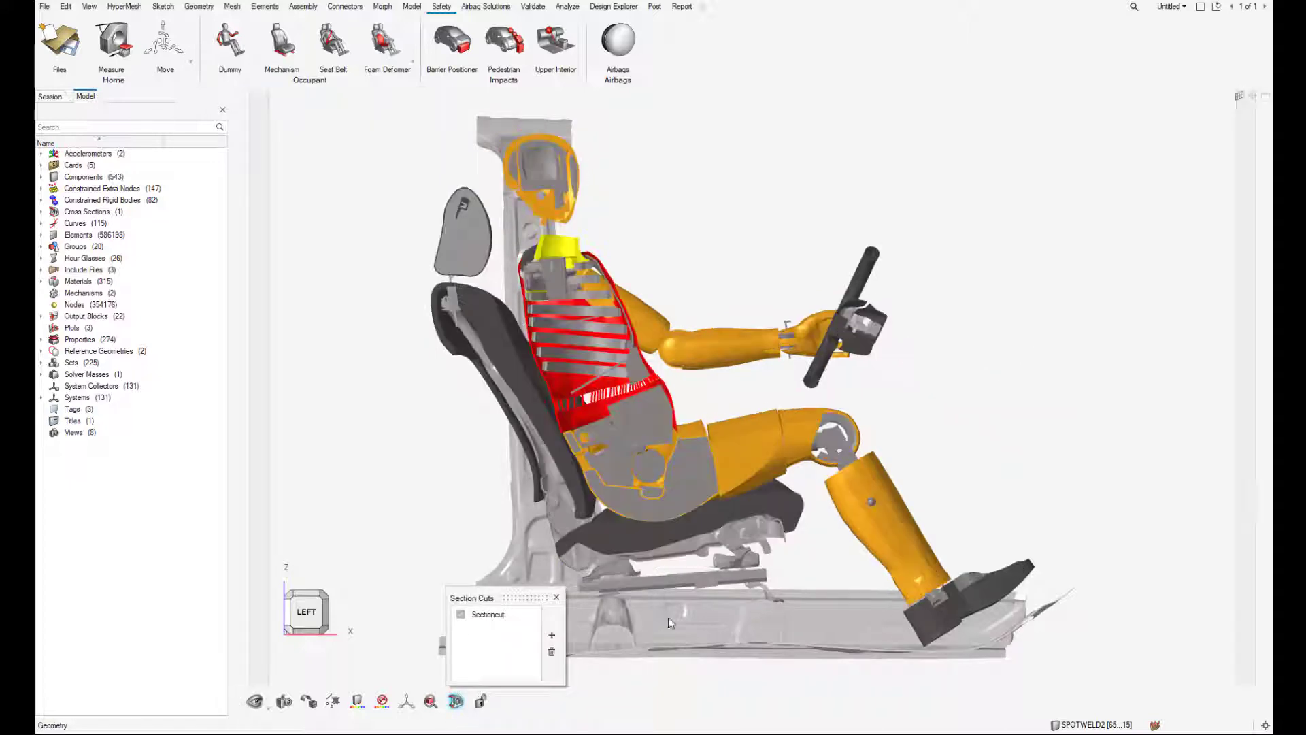
scroll(667, 521, up, 5)
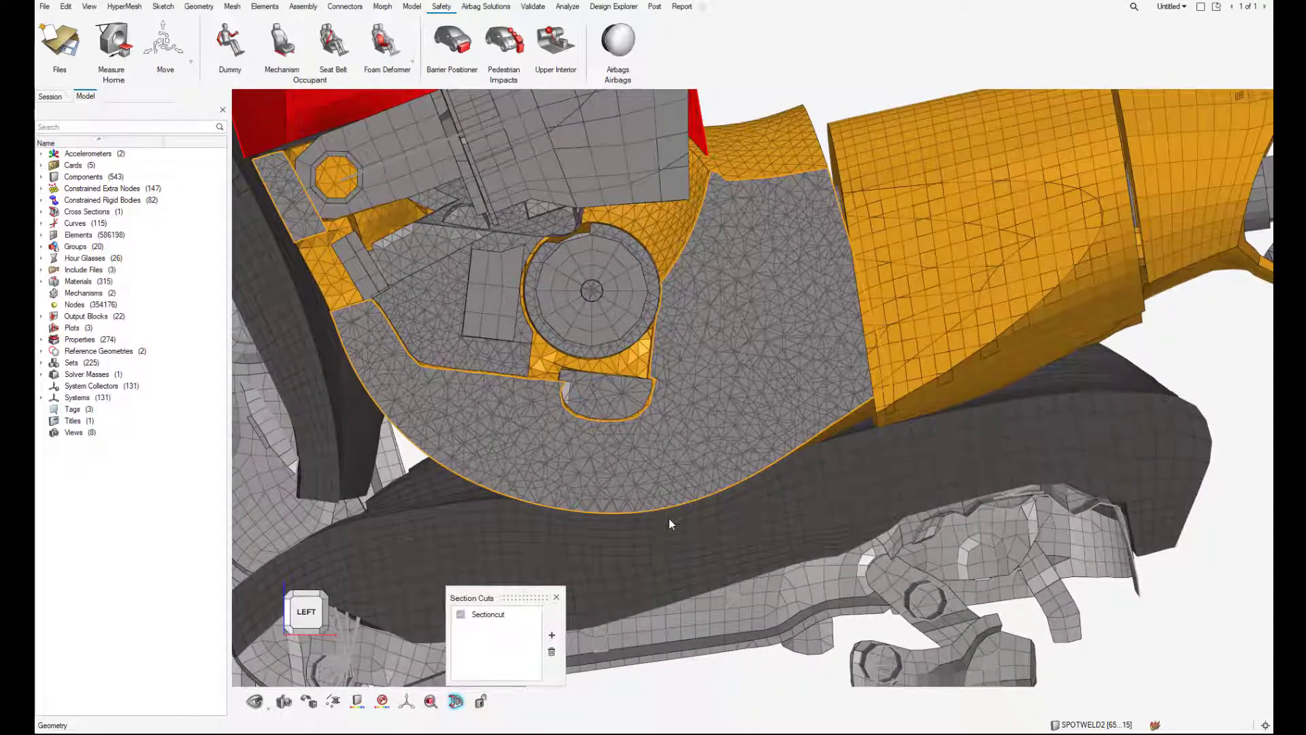
click(460, 614)
click(556, 597)
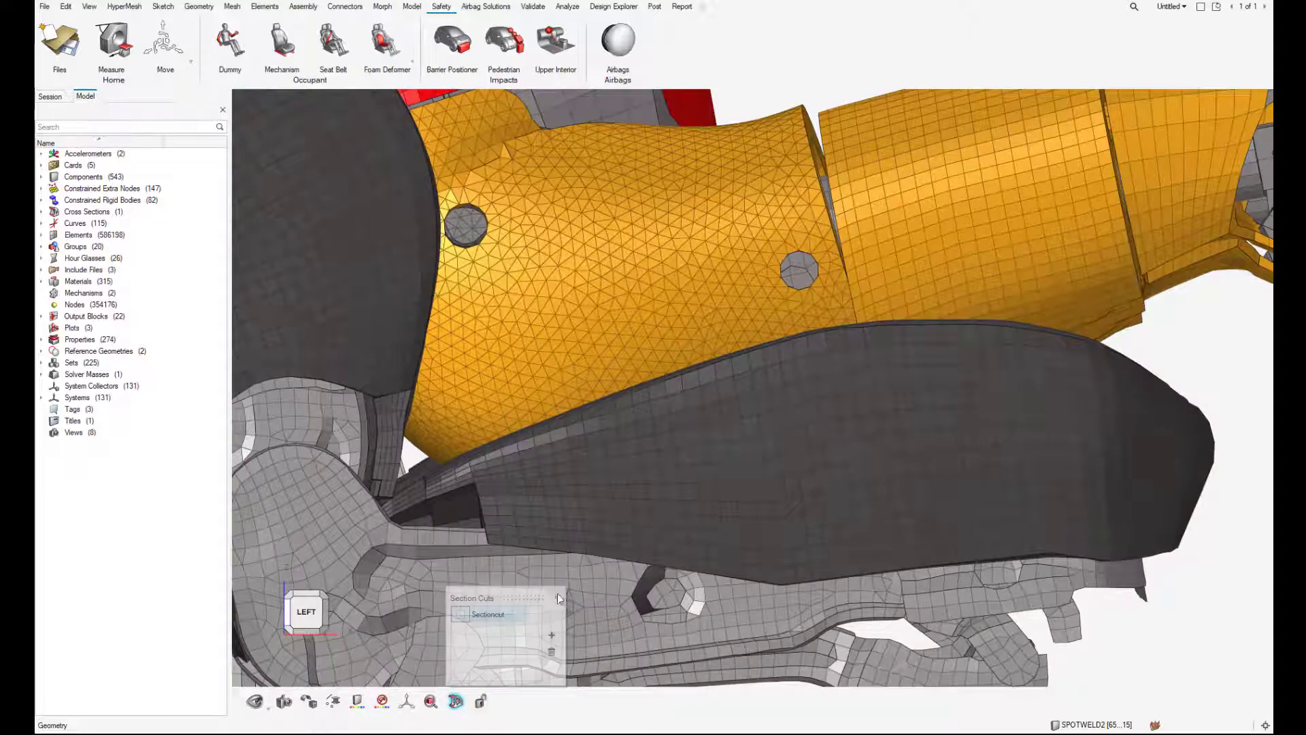
click(304, 618)
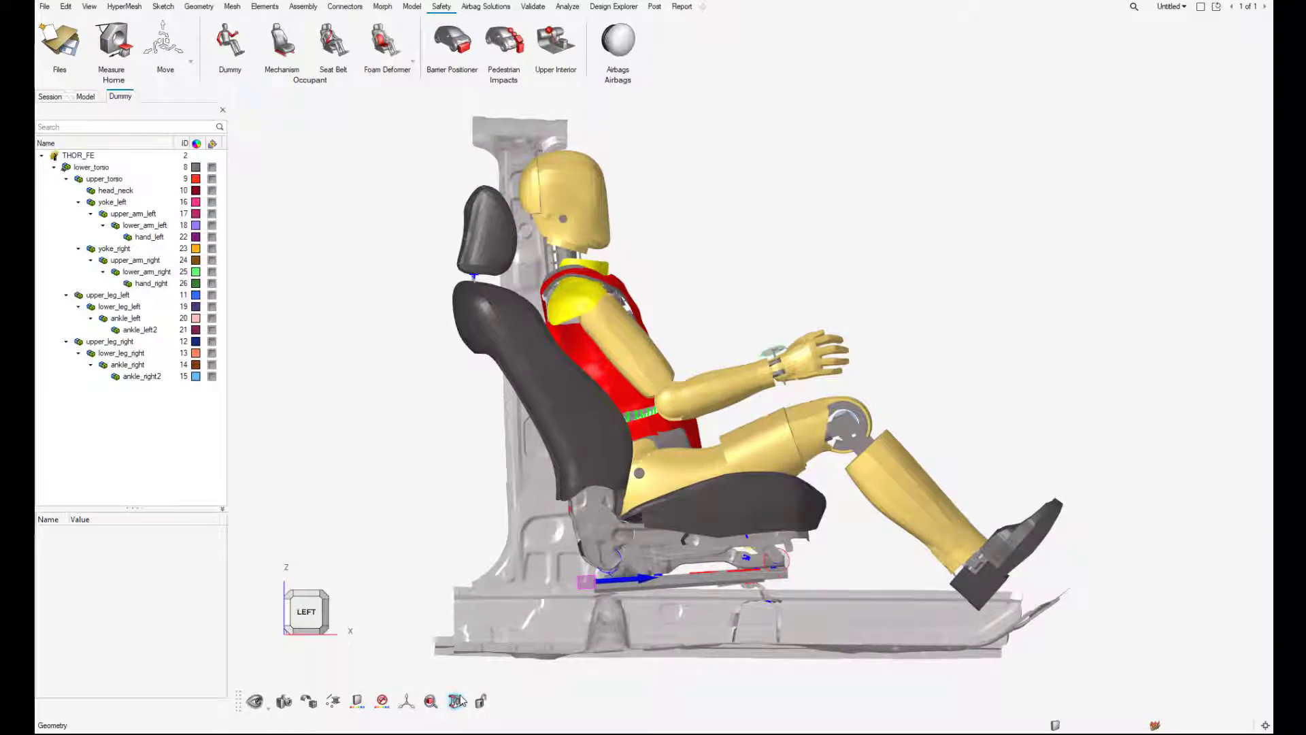
- Section the model to check the dummy's overlap with the undeformed seat before the seat pre-simulation, and remove the cut display
click(457, 701)
click(460, 614)
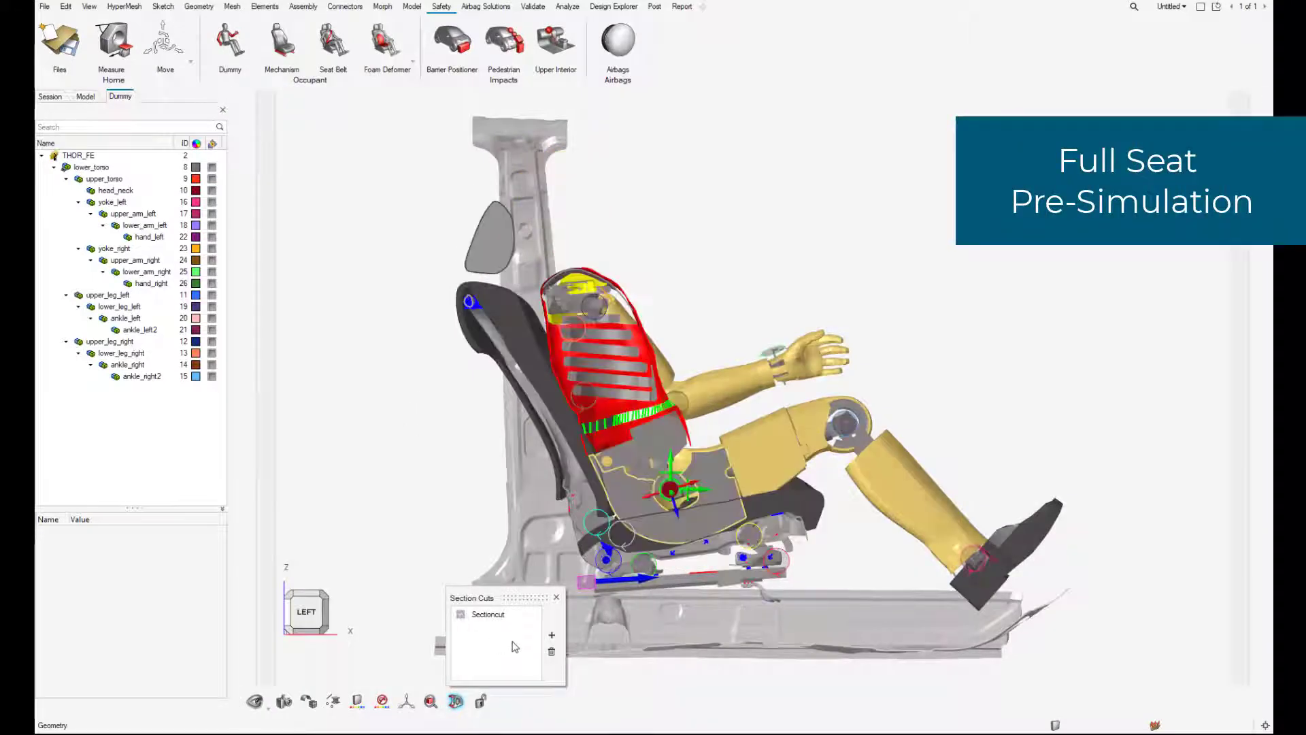
scroll(705, 572, up, 8)
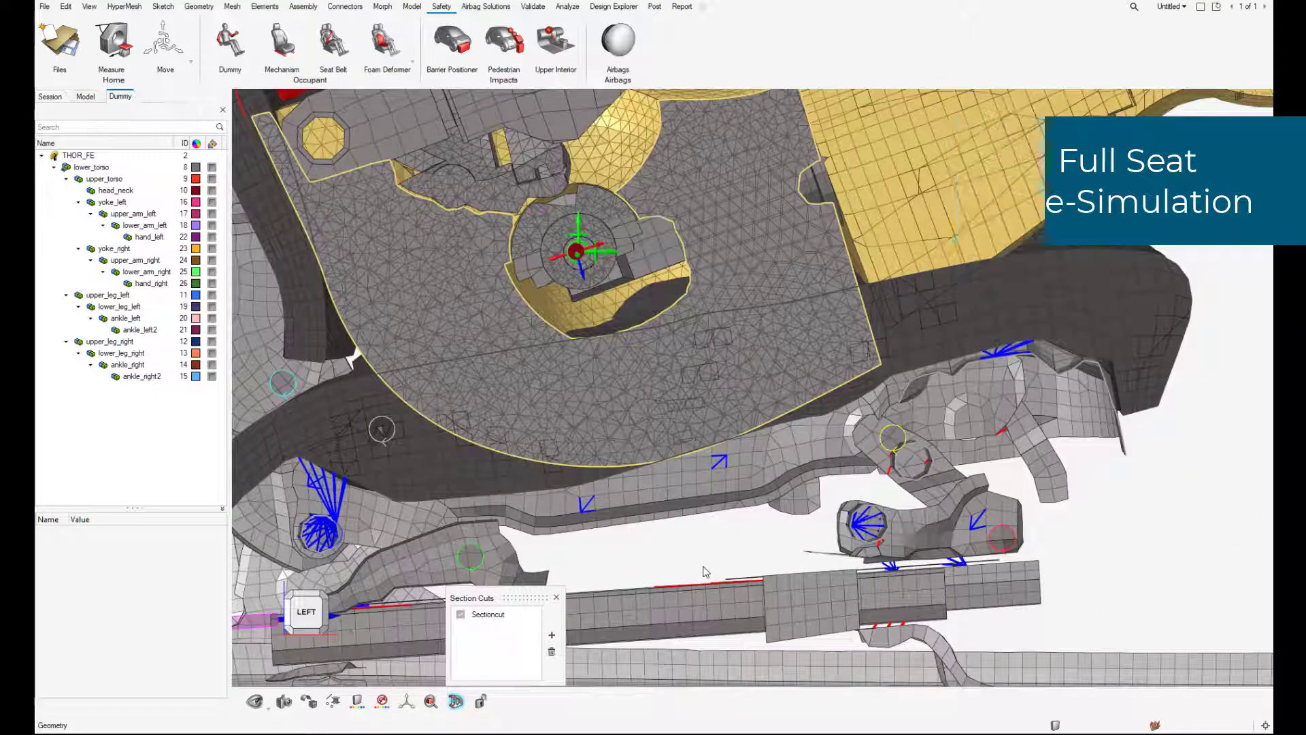
scroll(705, 572, down, 8)
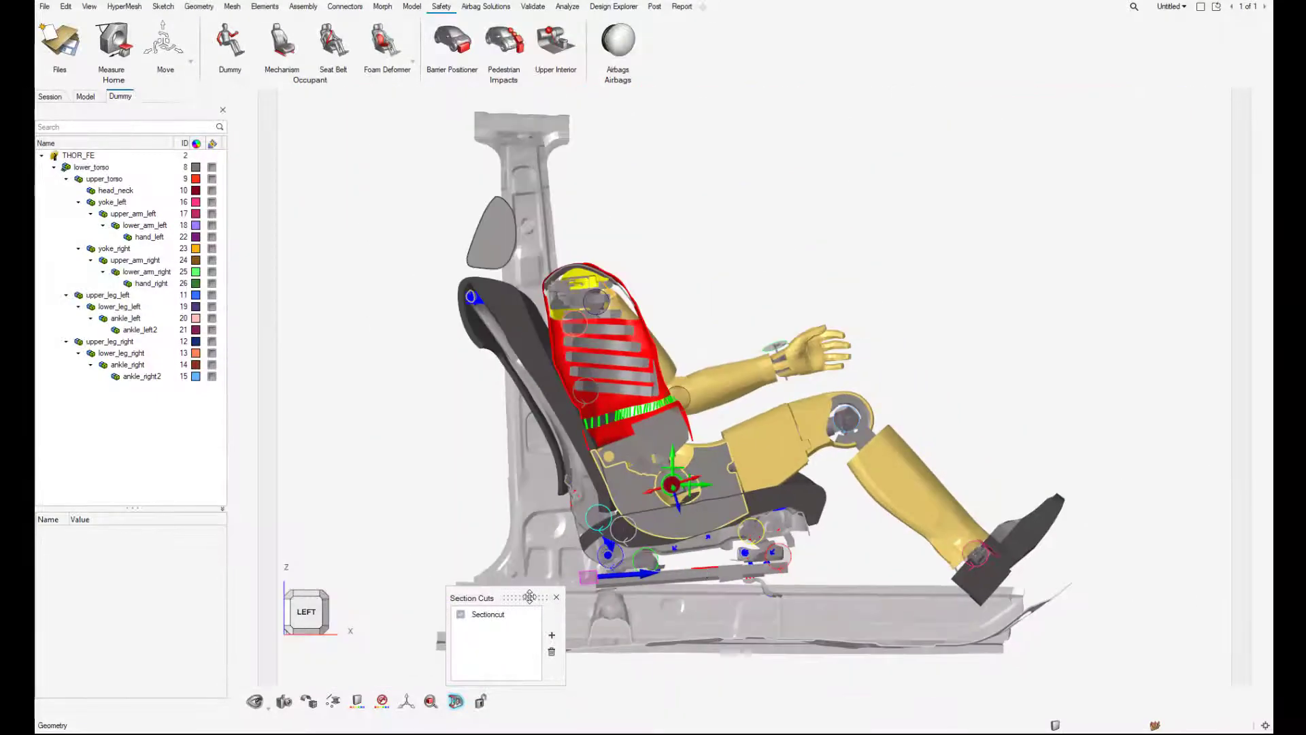
click(461, 614)
click(557, 598)
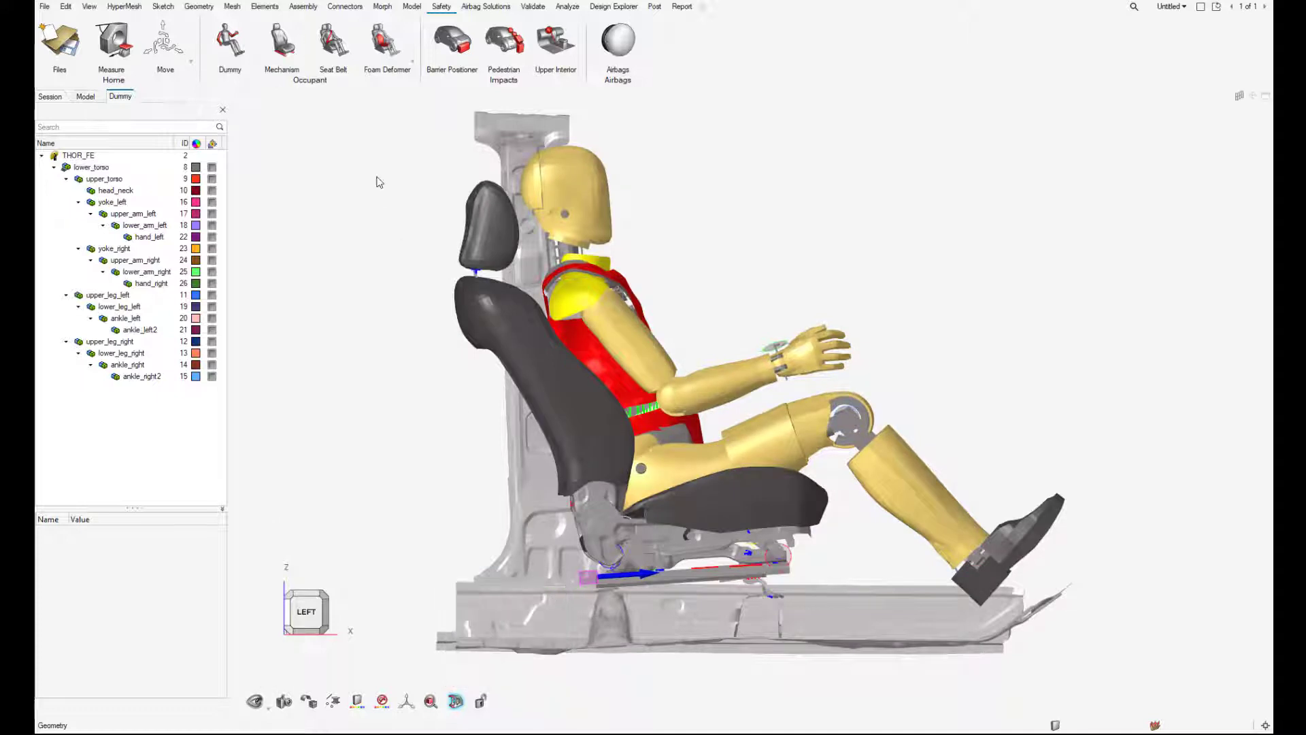
- Open the seat deformer pre-simulation tool and import the dynain file from the pre-simulation_results folder
click(410, 72)
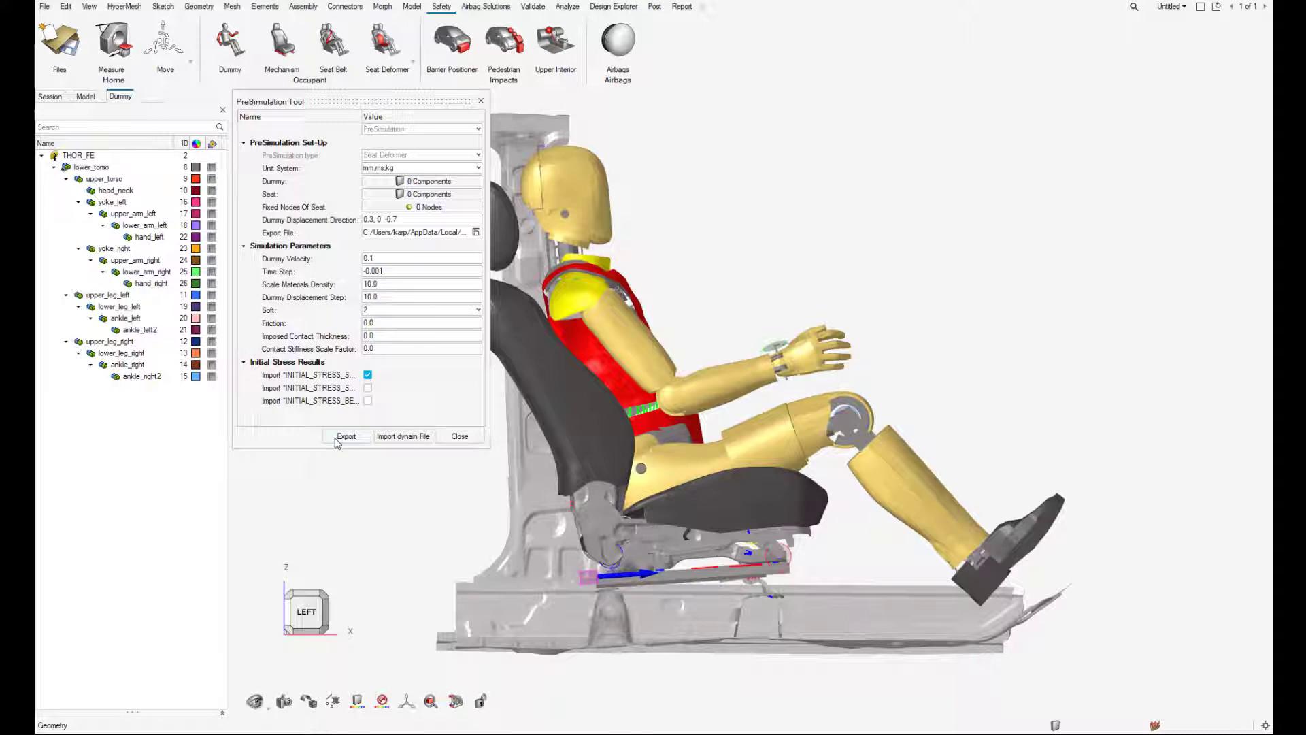
click(402, 438)
click(673, 470)
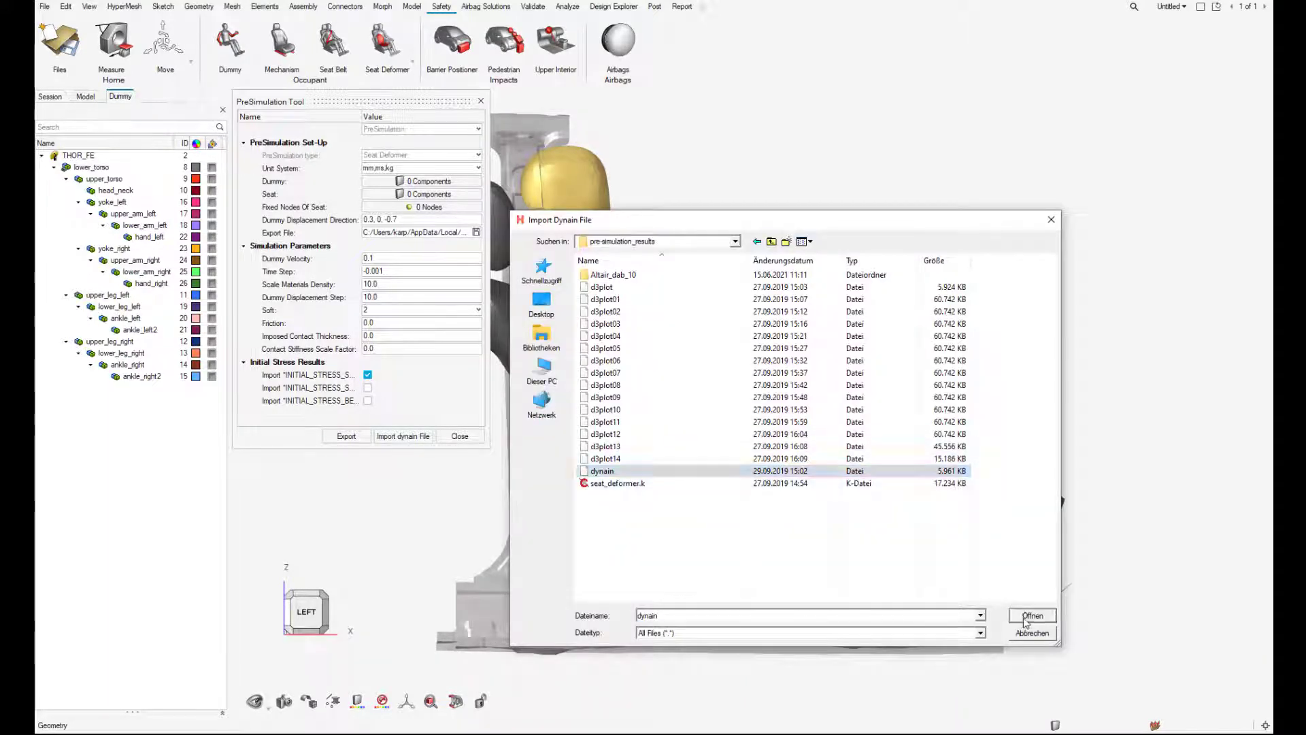
click(1026, 619)
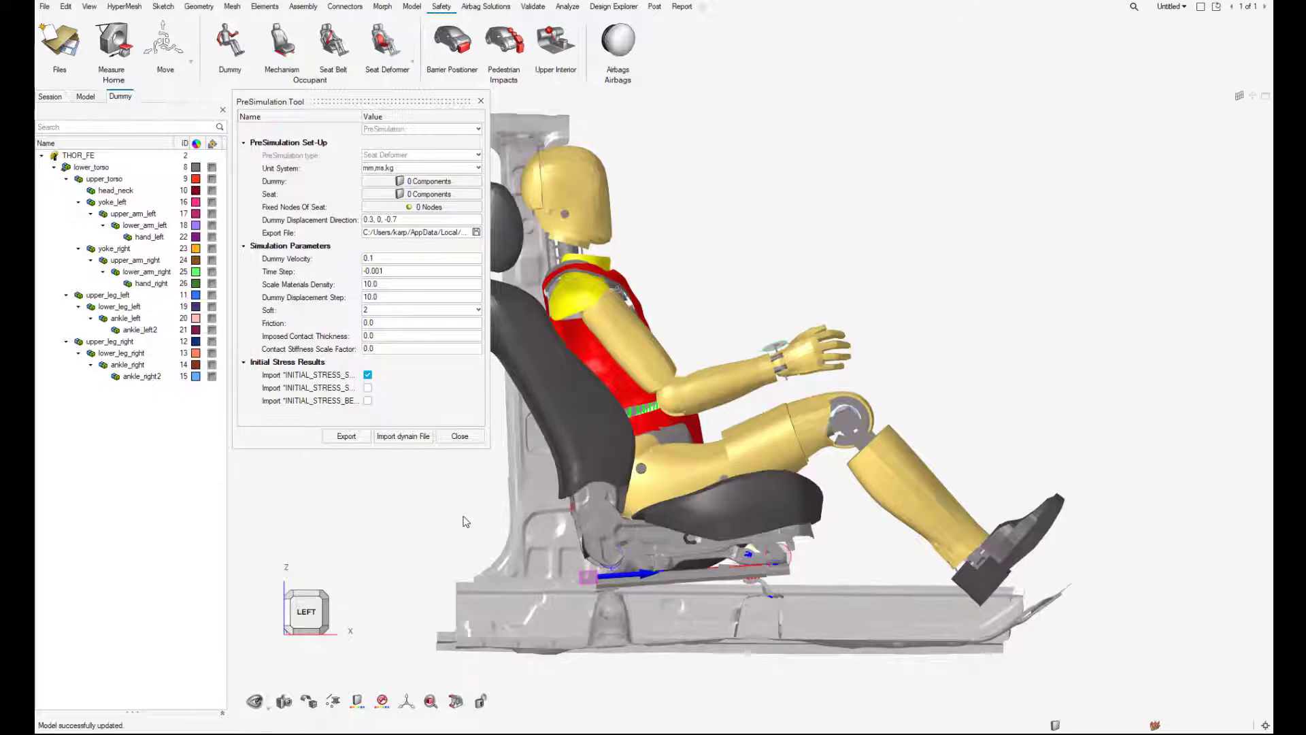
click(460, 436)
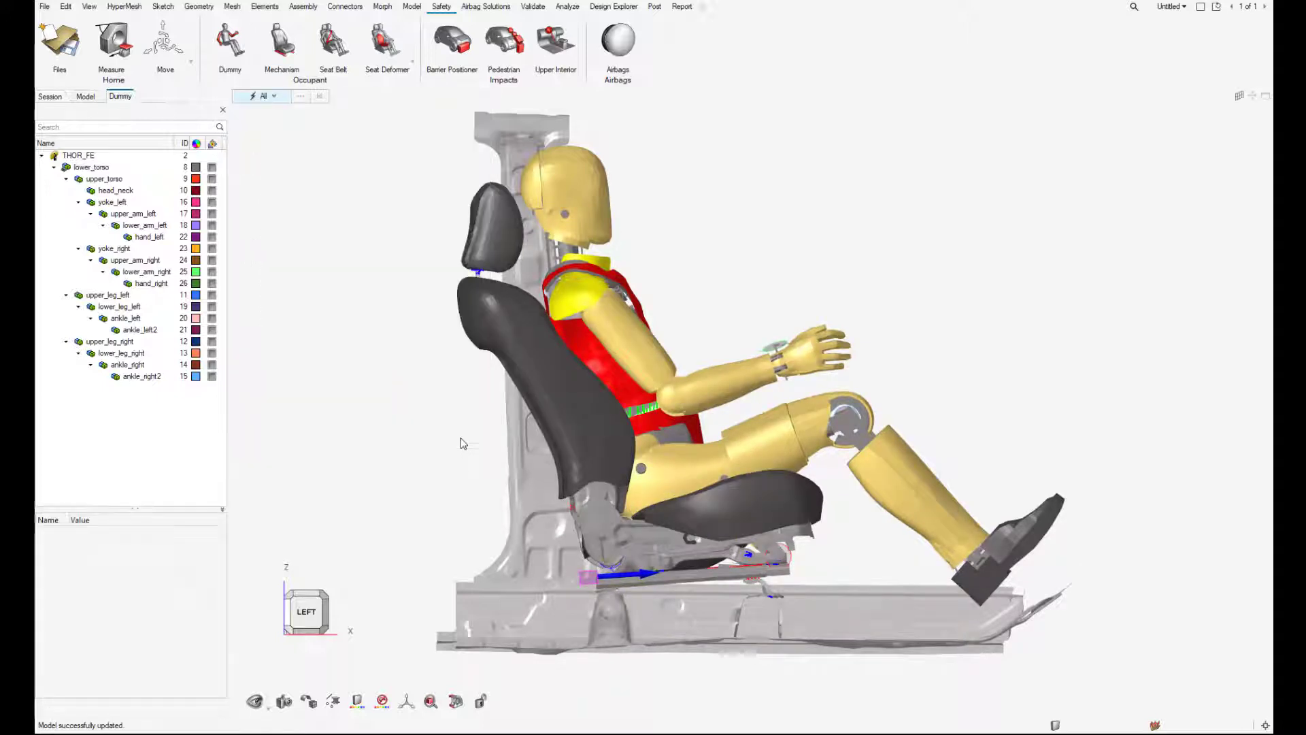
- Examine the imported seat deformation beneath the dummy with the section cut, and turn the cut off
click(456, 700)
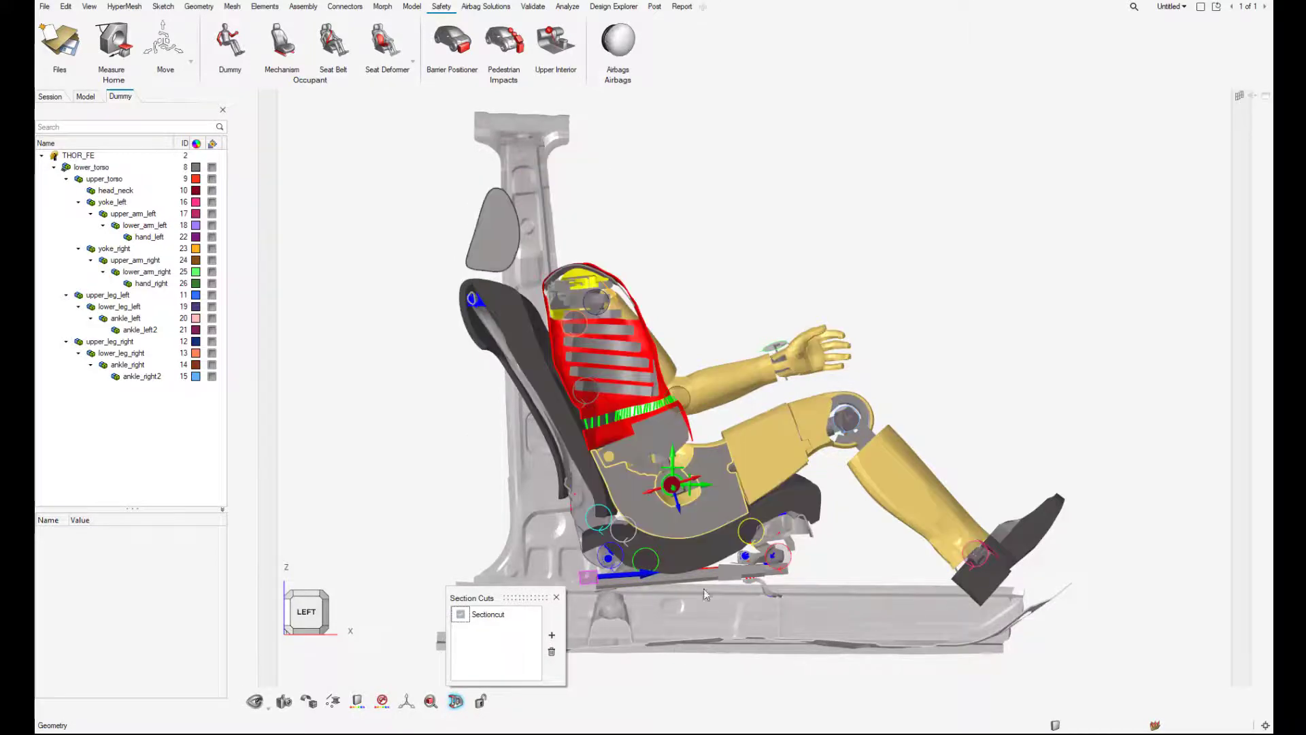
scroll(705, 576, up, 8)
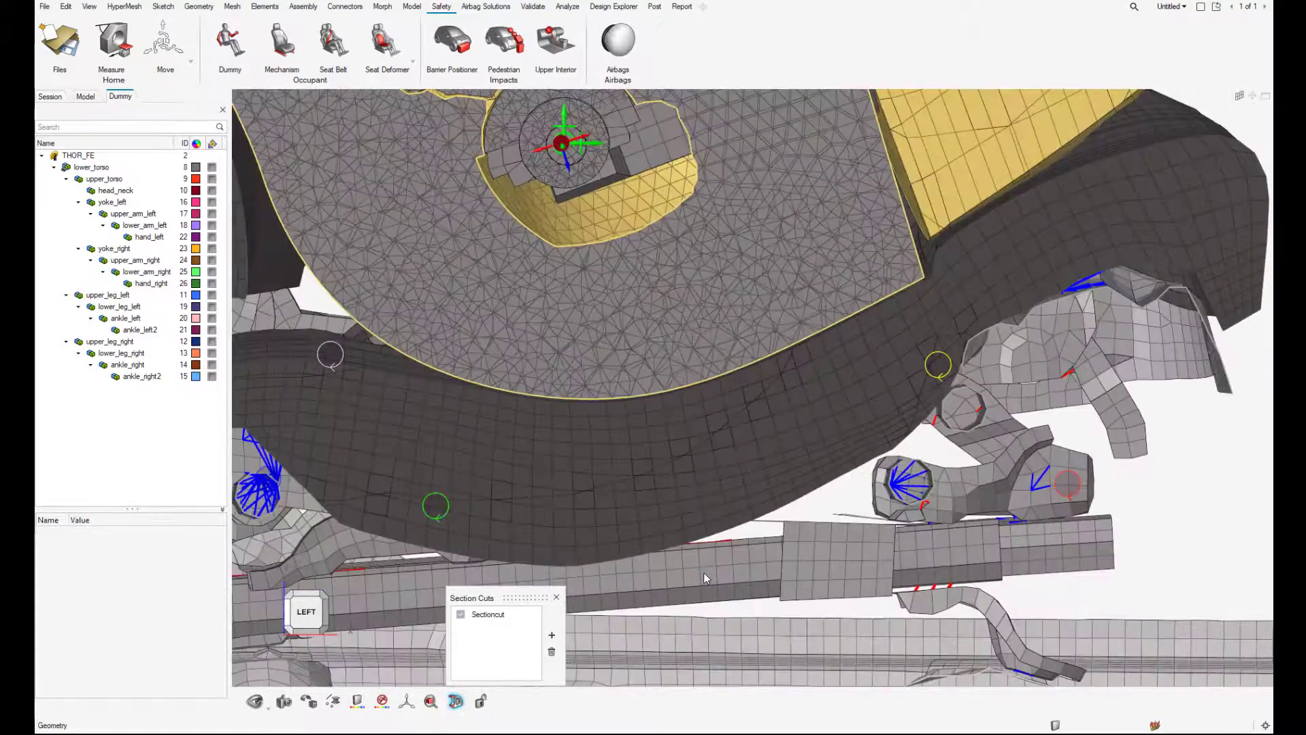
scroll(703, 573, down, 10)
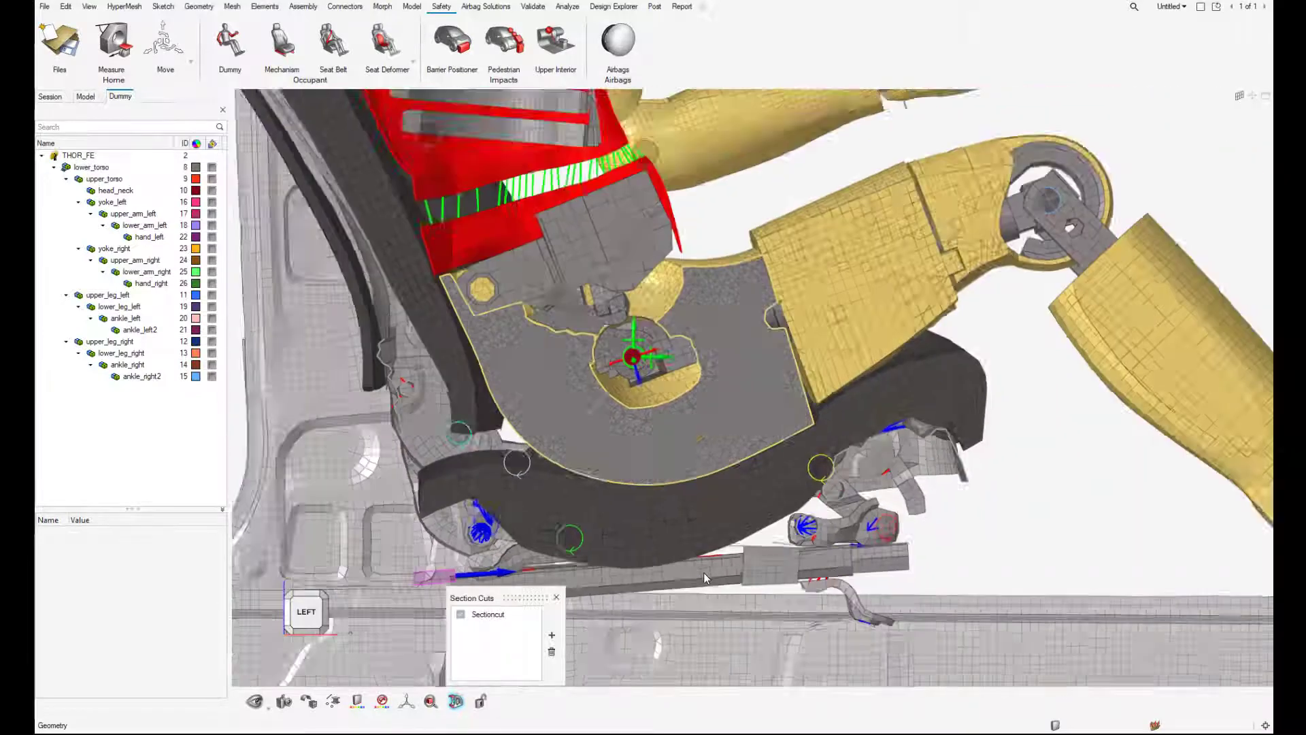
click(460, 614)
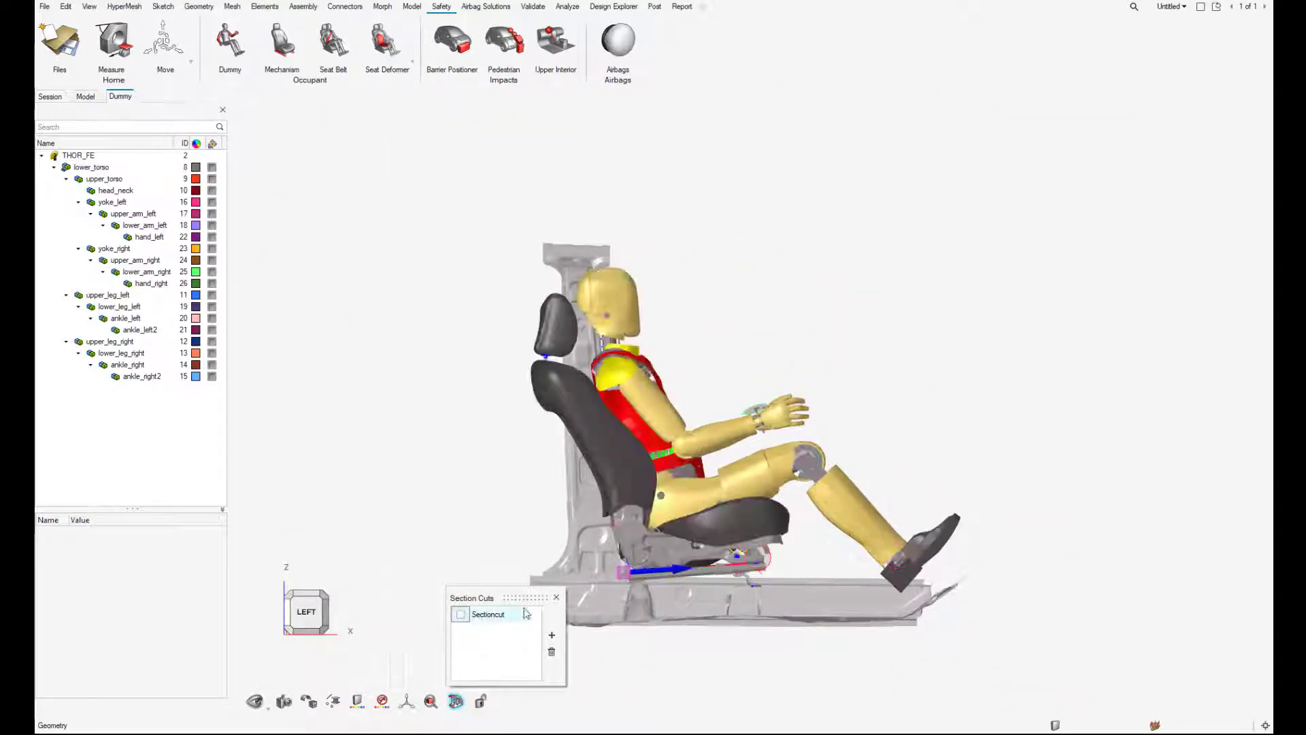
key(Escape)
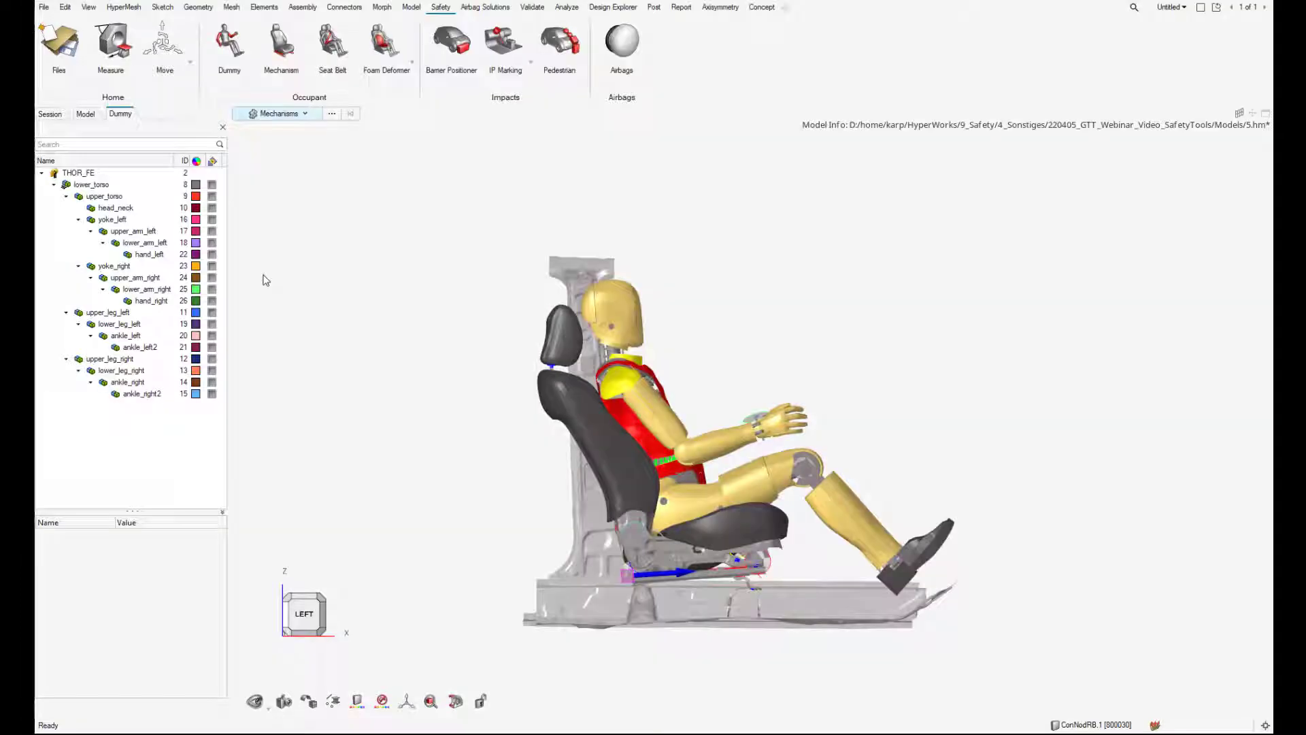
- Open the Dummy with Seat pre-simulation setup for THOR_FE, accepting automatic detection of the cable nodes
click(86, 174)
right_click(86, 175)
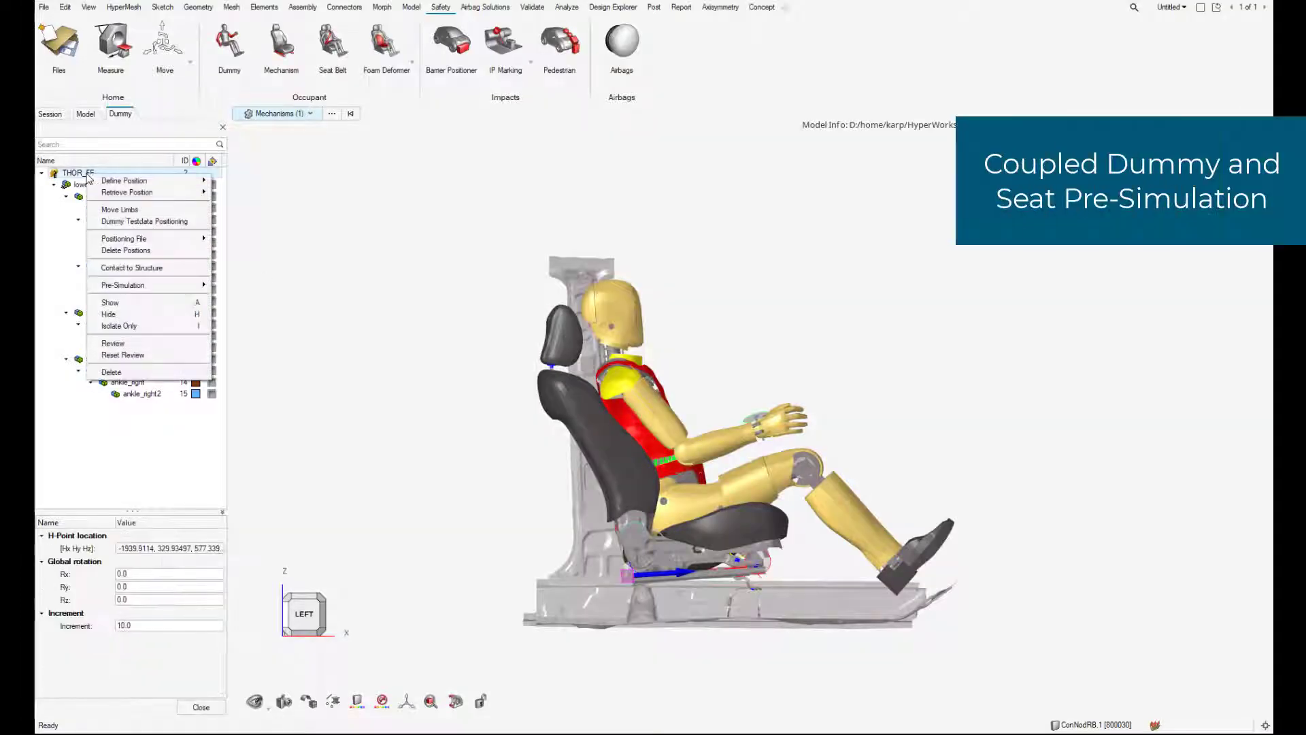
mouse_move(181, 289)
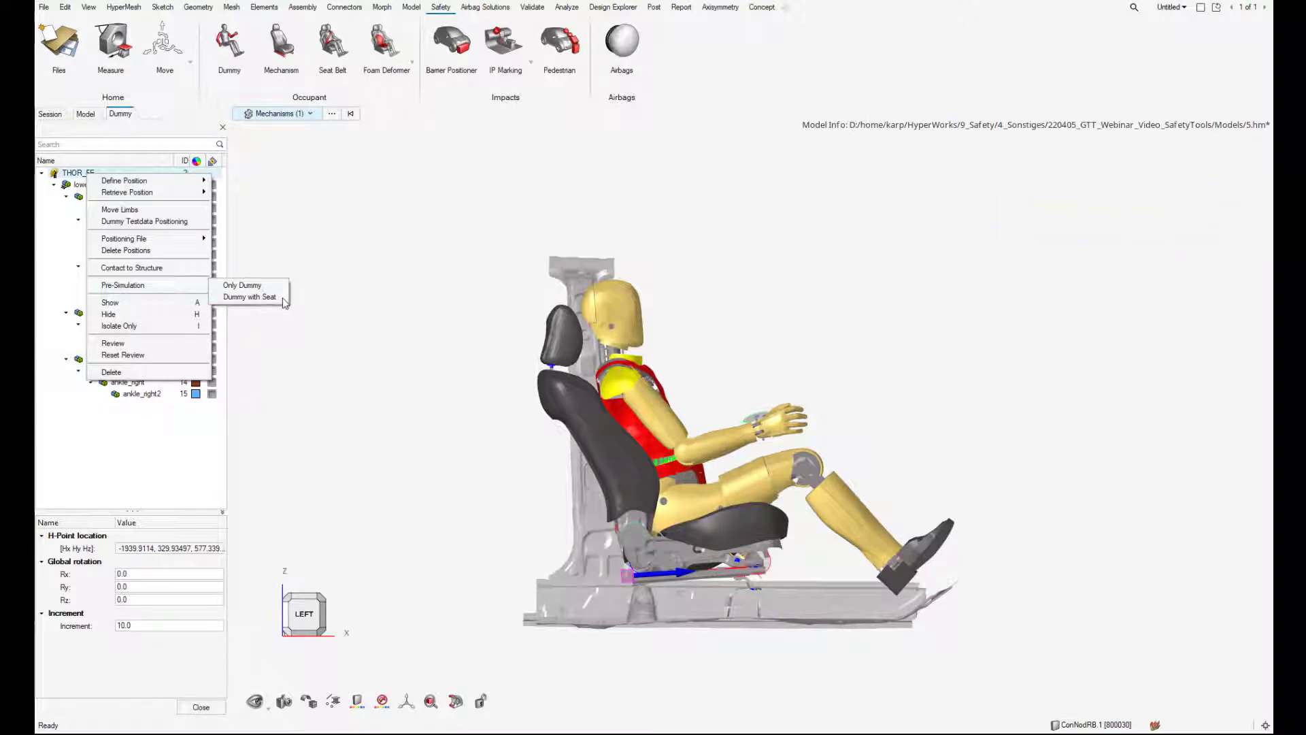
click(259, 297)
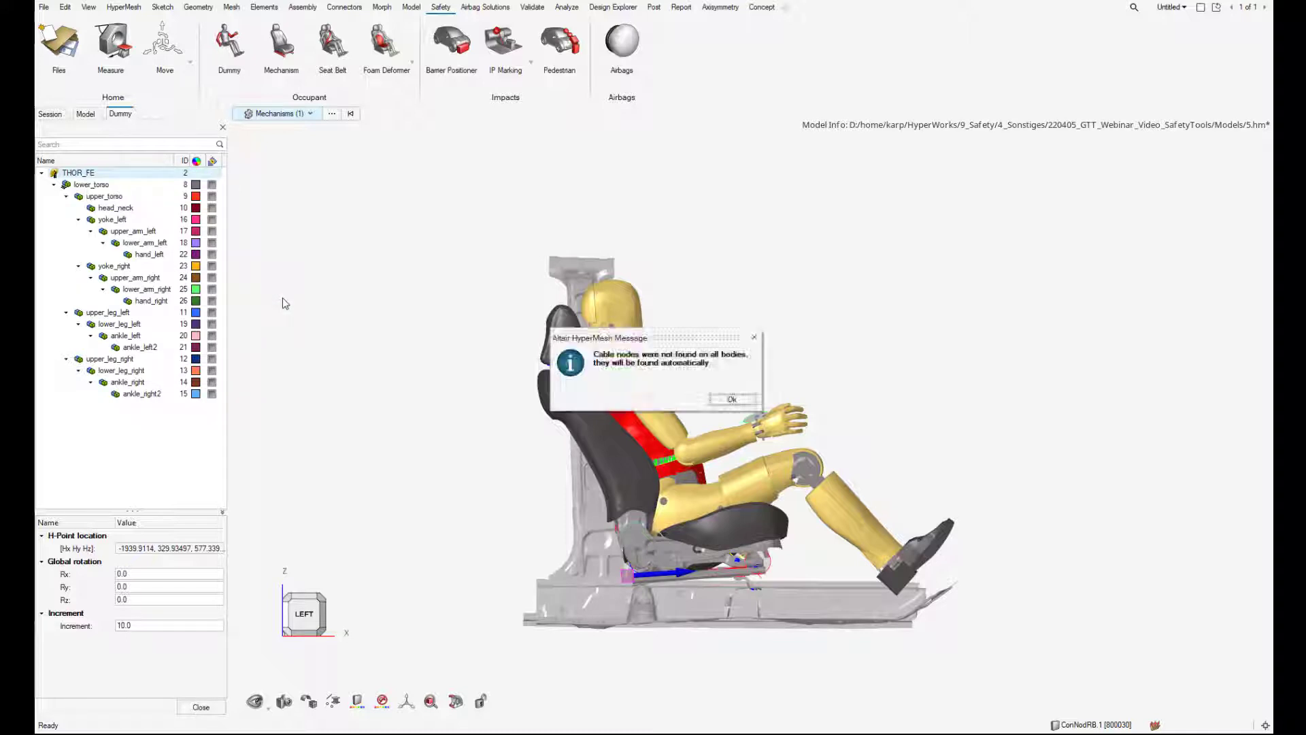
click(725, 398)
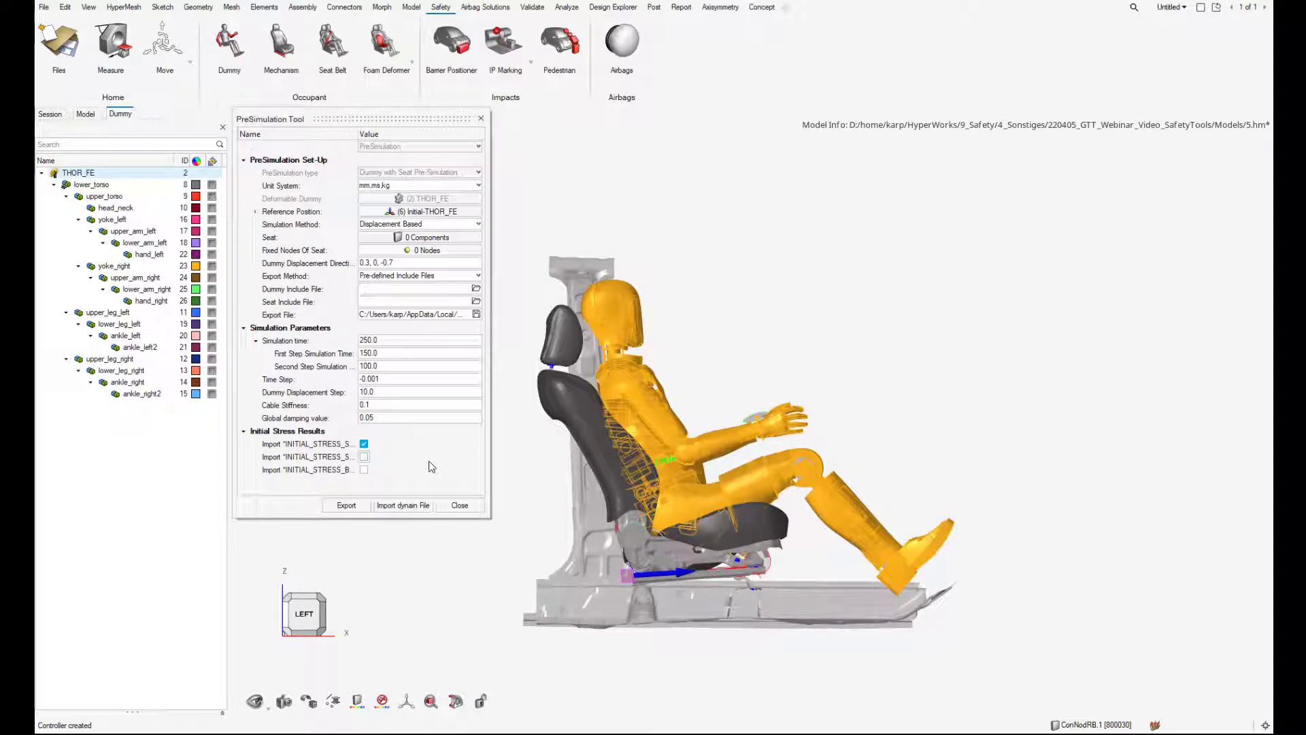
- Close the pre-simulation setup and open Dummy Testdata Positioning for the Humanetics H3-50 dummy
click(459, 505)
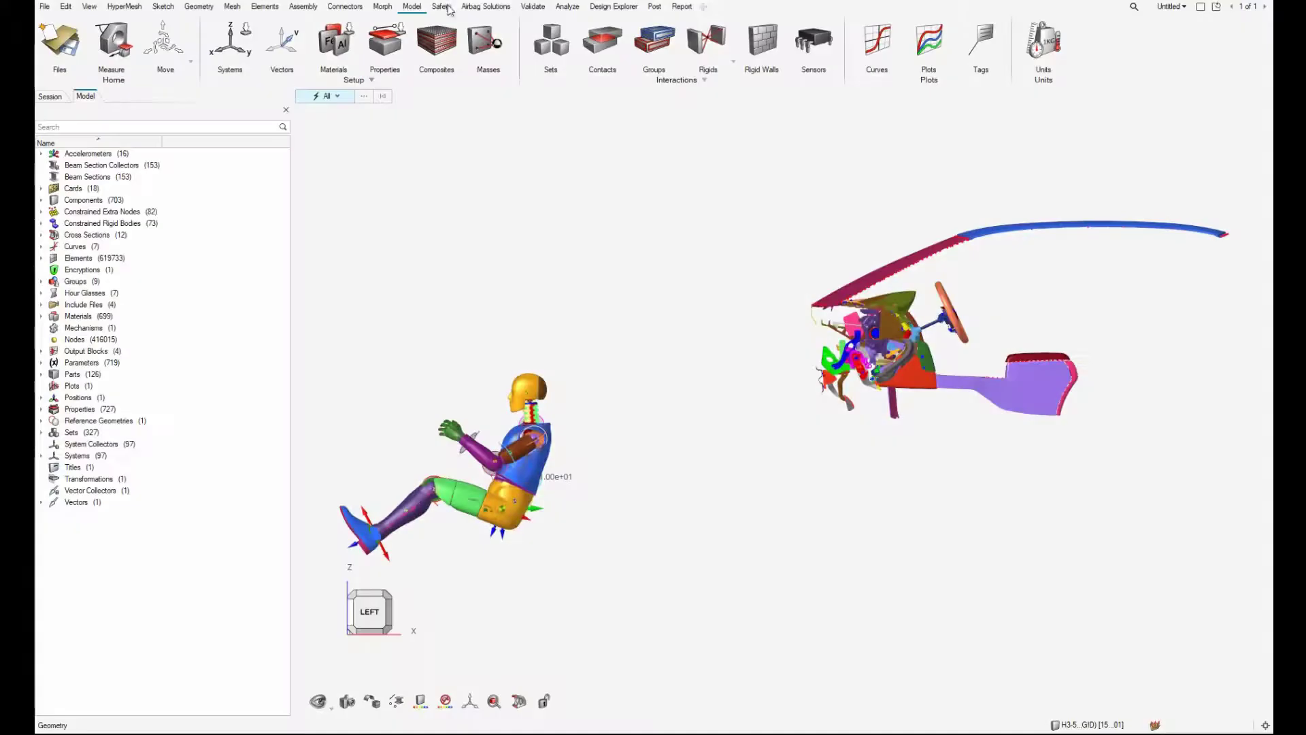
click(230, 41)
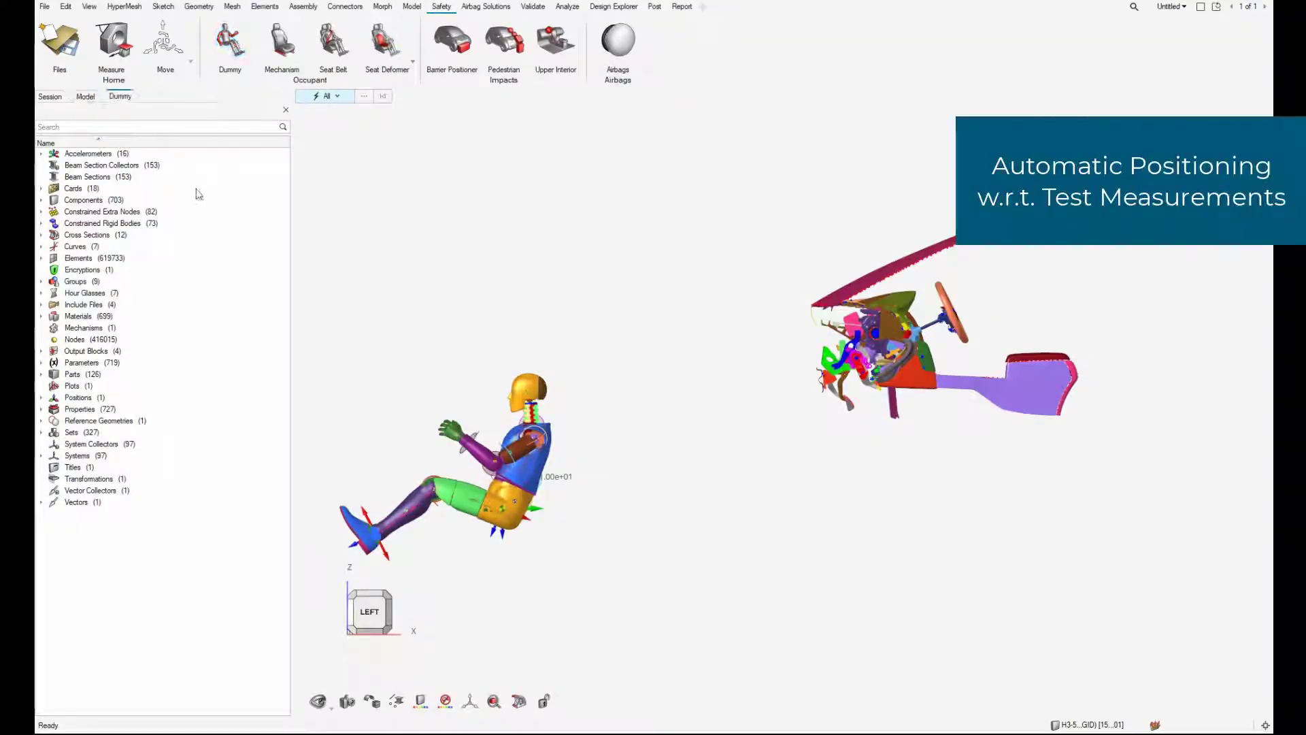
click(140, 155)
right_click(140, 156)
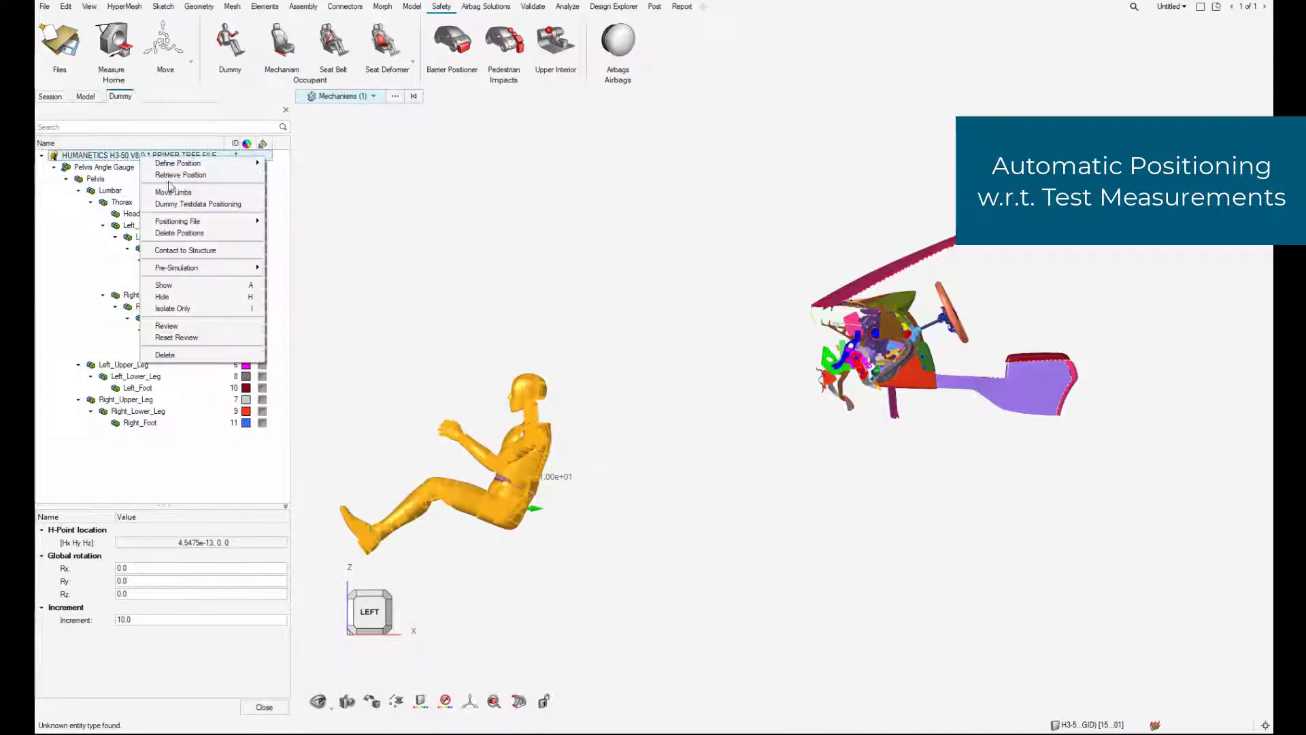
click(181, 204)
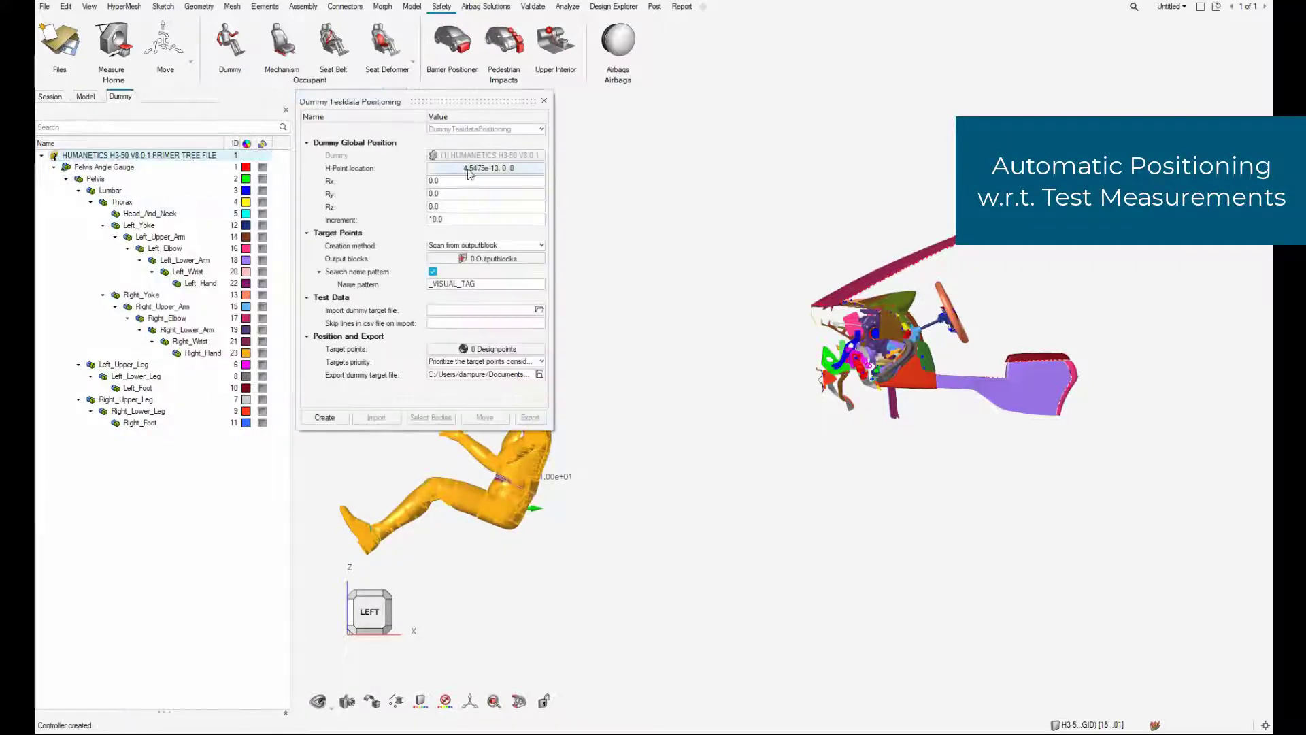
- Set the dummy's H-point location to 2830, -375, 735 and its Ry rotation to 2
click(470, 170)
text(2830)
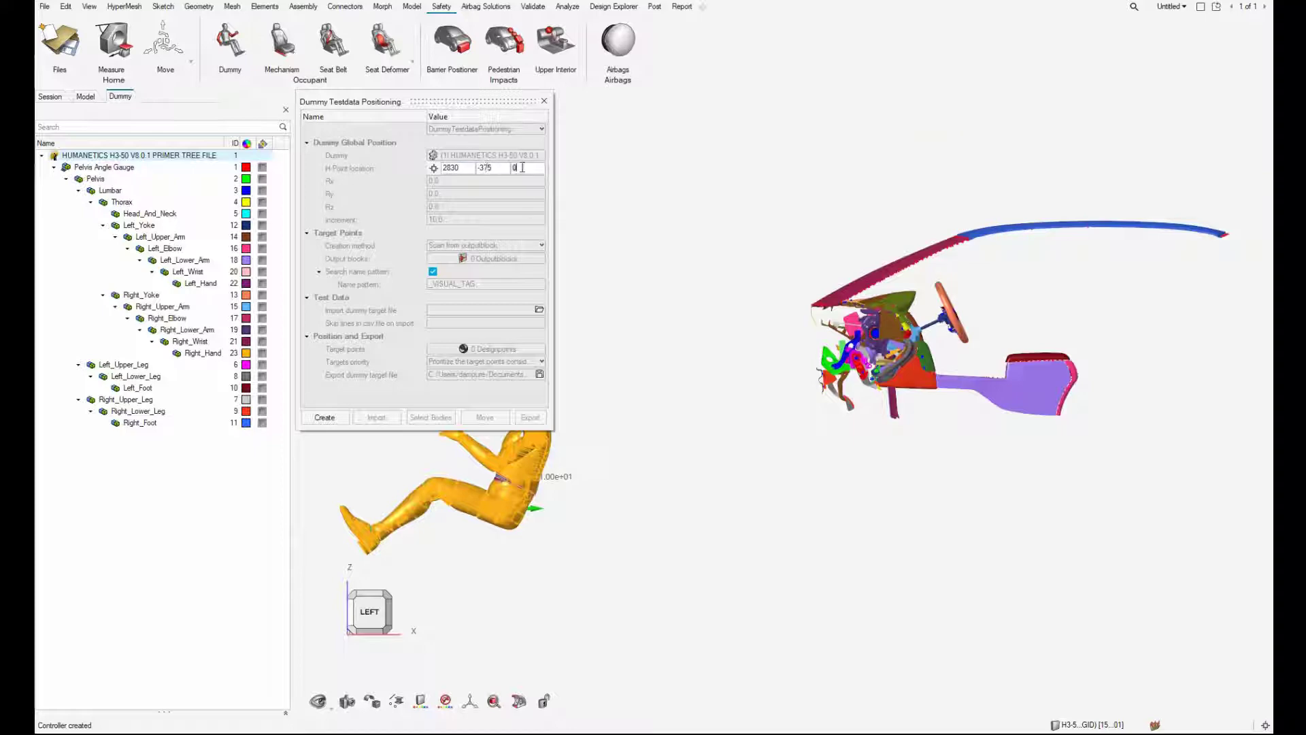
key(BackSpace)
text(735)
key(Return)
click(454, 194)
text(2)
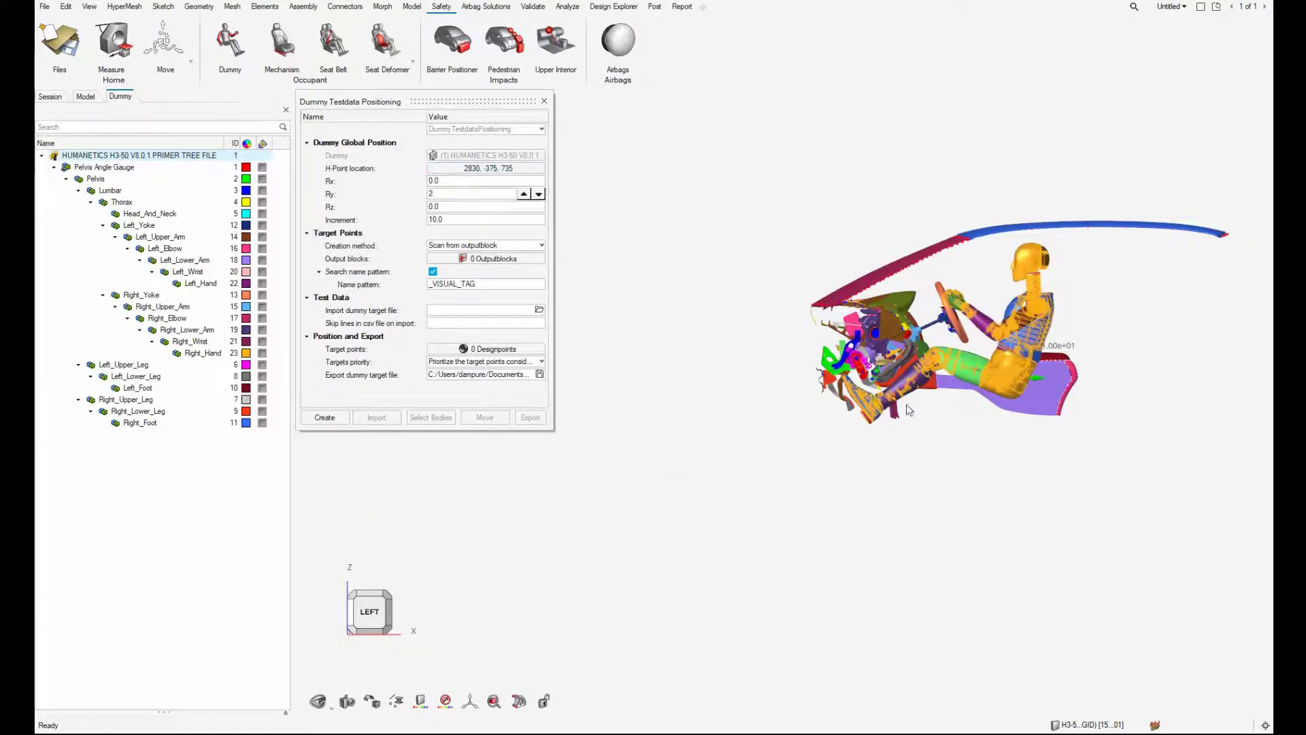
key(Return)
scroll(875, 366, up, 3)
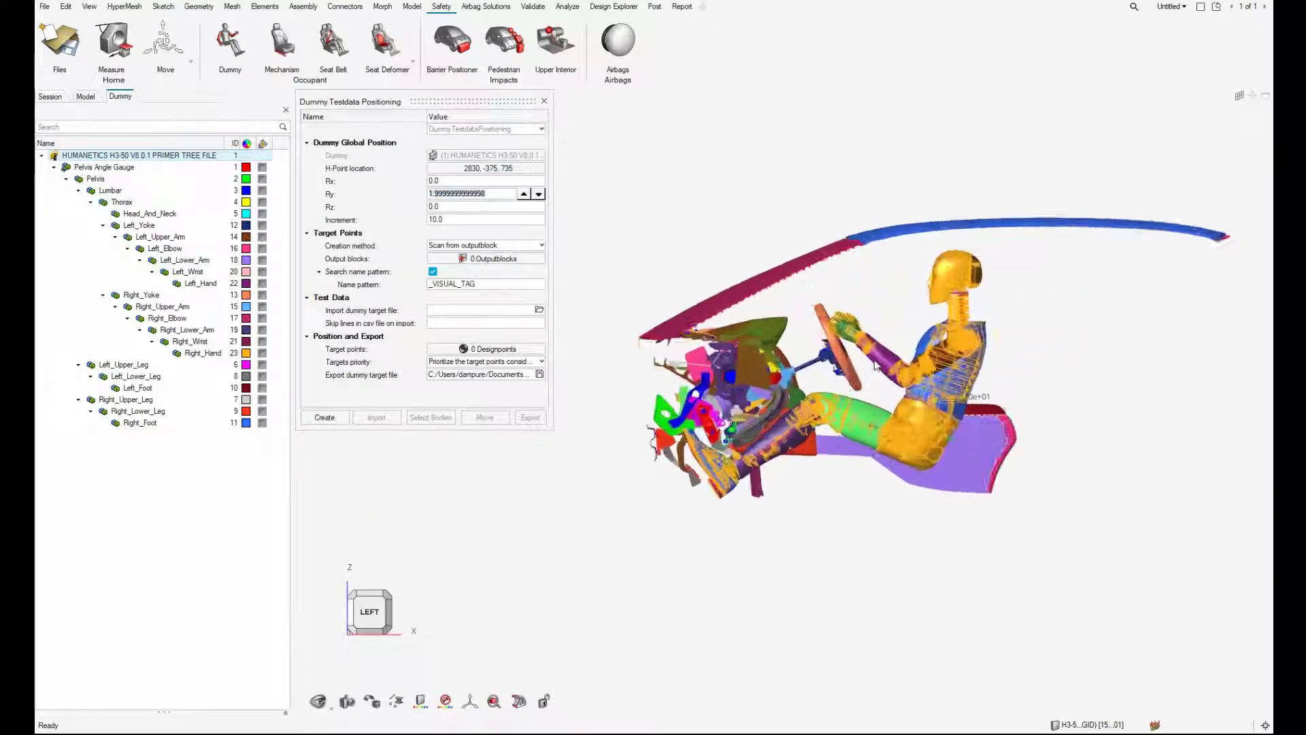
scroll(875, 365, up, 3)
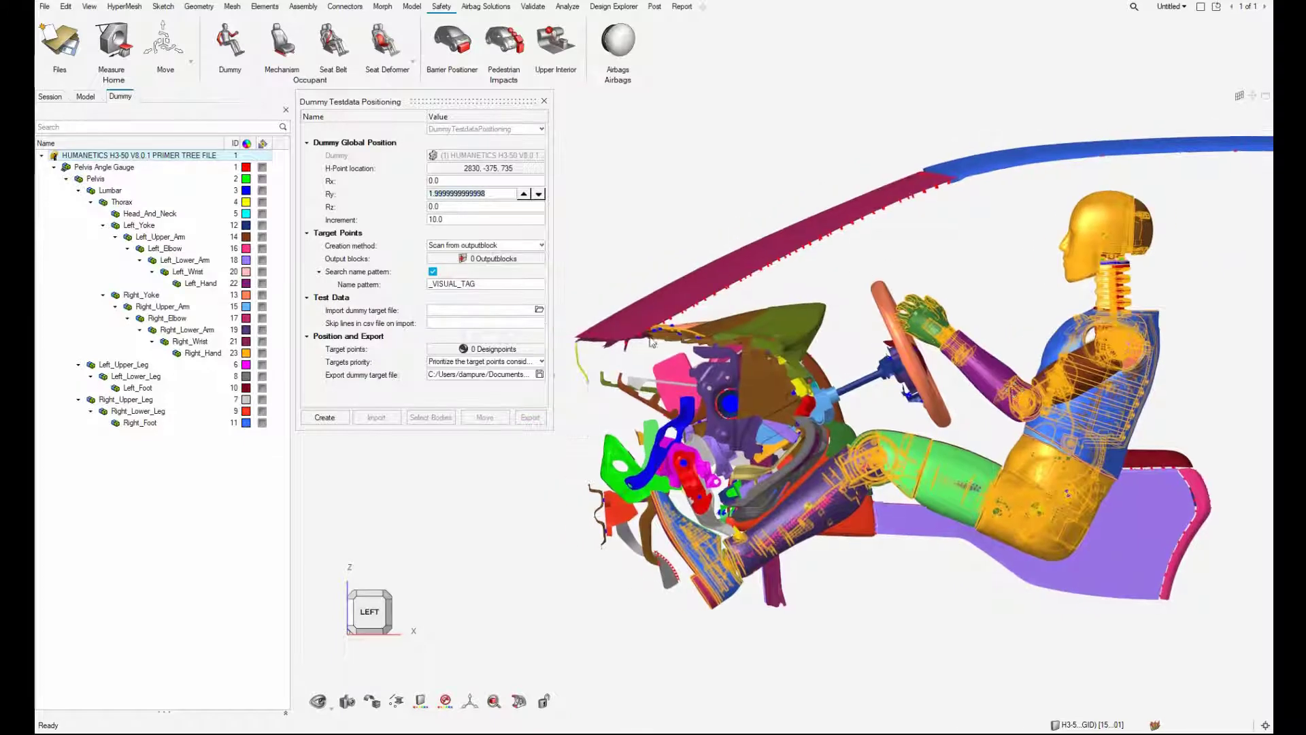
- Create target points from output block TimeHistory1.1 of dummy_measurement_nodes_name_mapping.k, using the _VISUAL_TAG name pattern
click(469, 258)
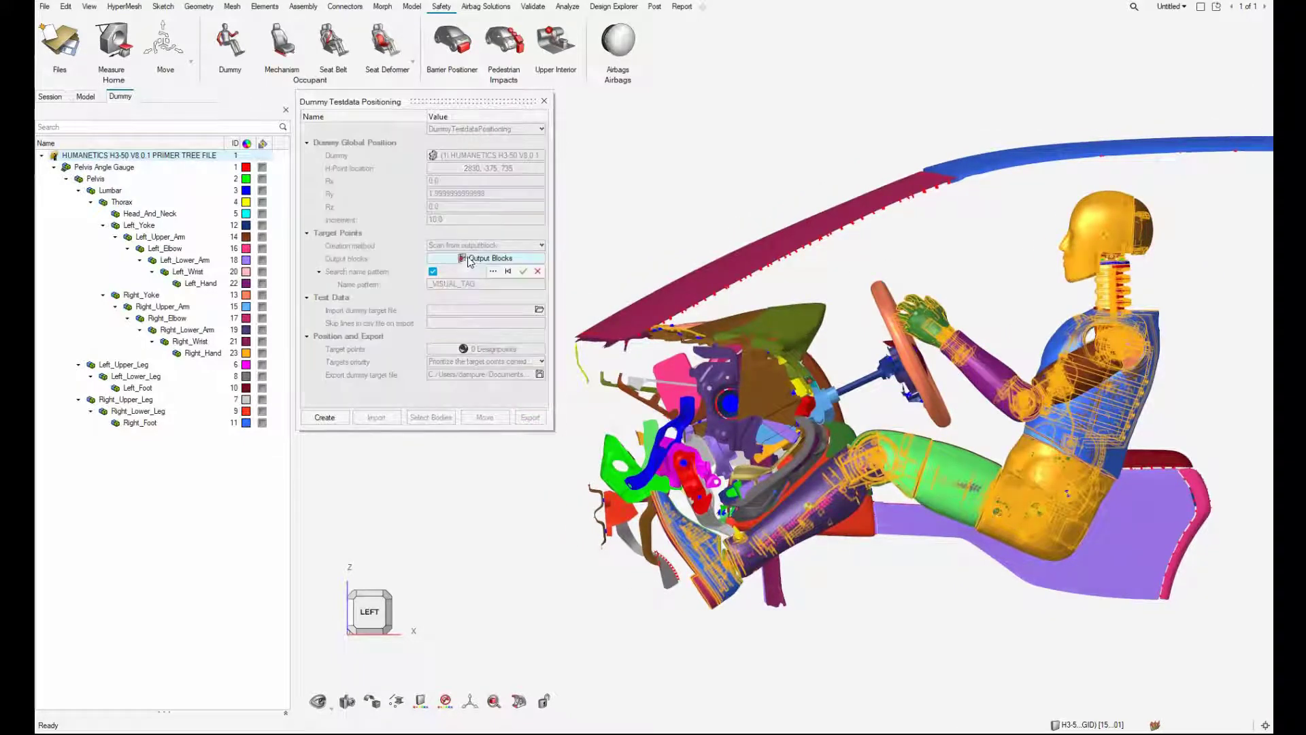
click(493, 272)
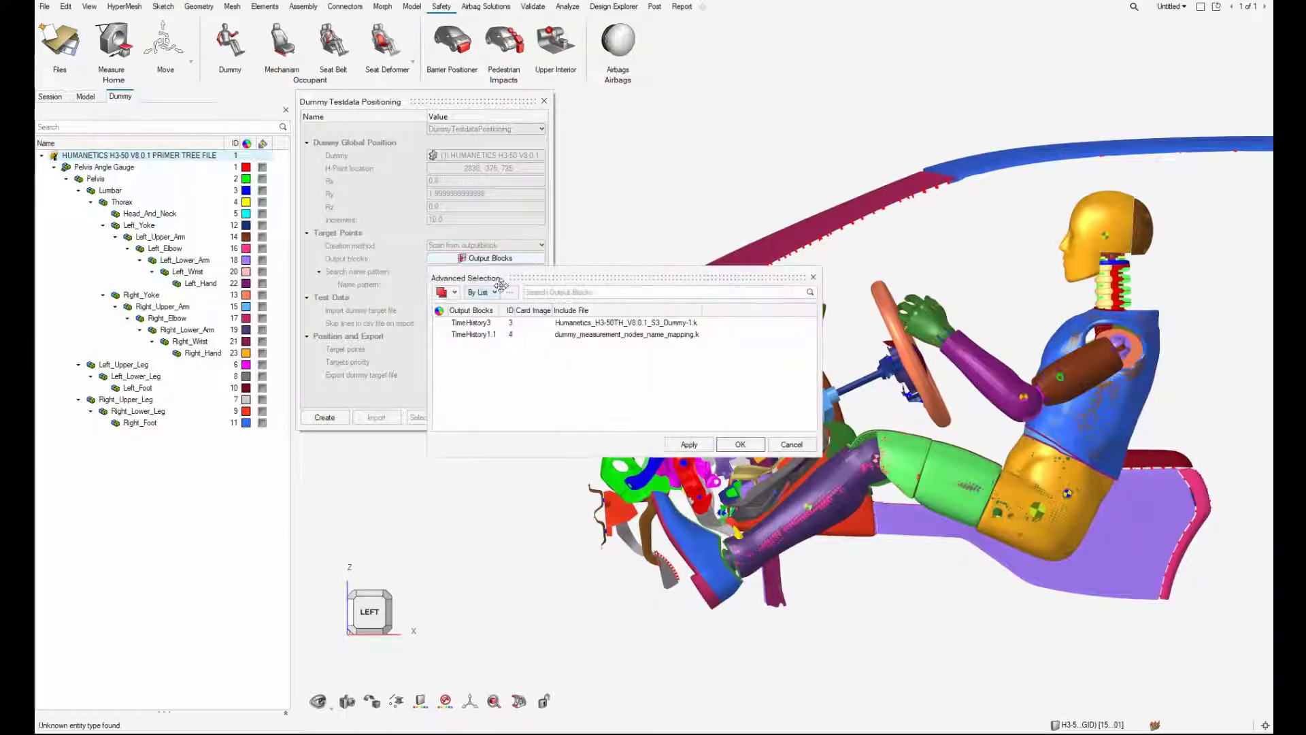
click(473, 334)
click(740, 444)
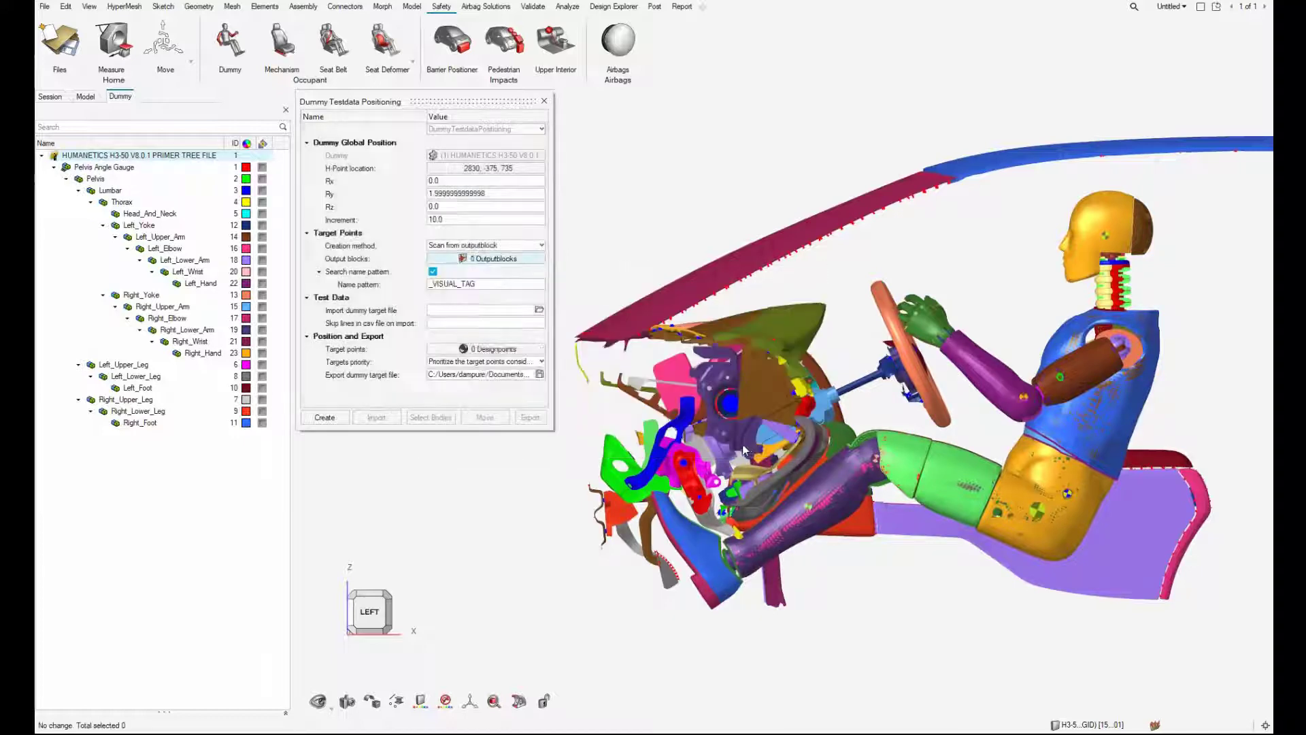
click(324, 417)
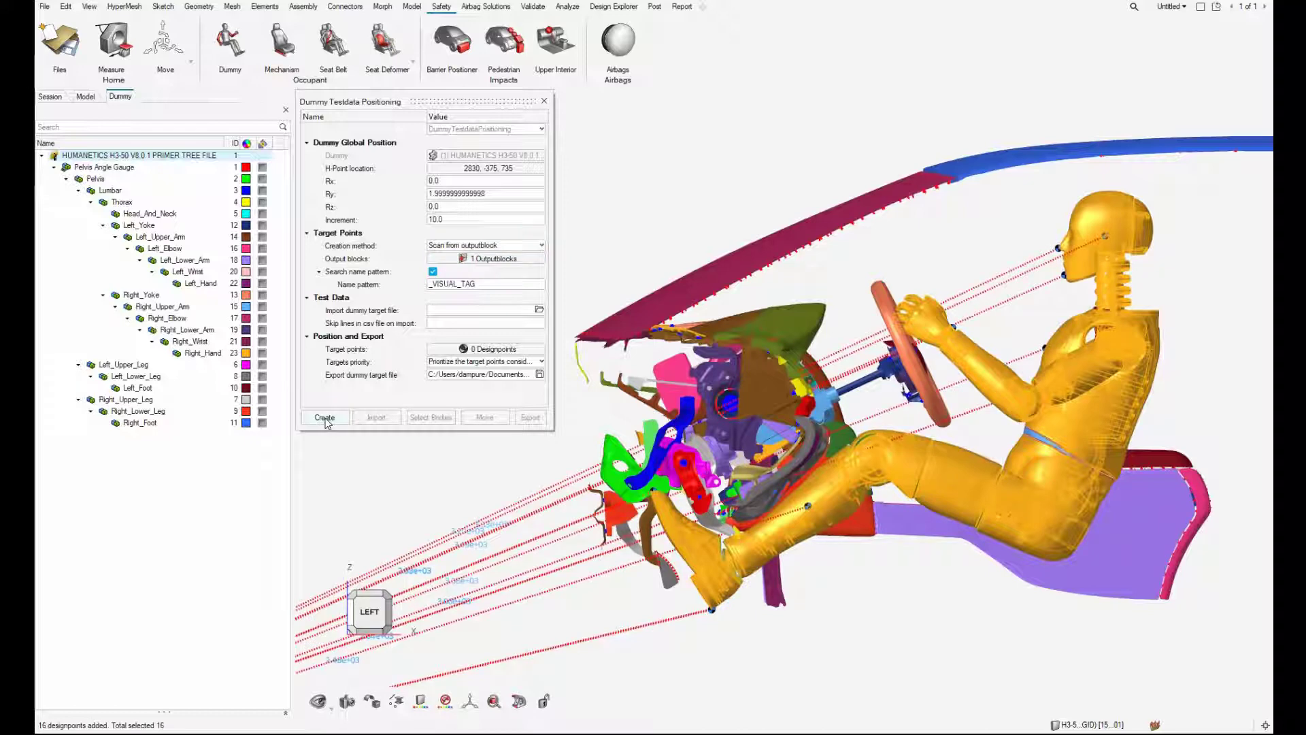
- Import the dummy target file with the test measurements, skipping 22 lines of the csv
click(539, 310)
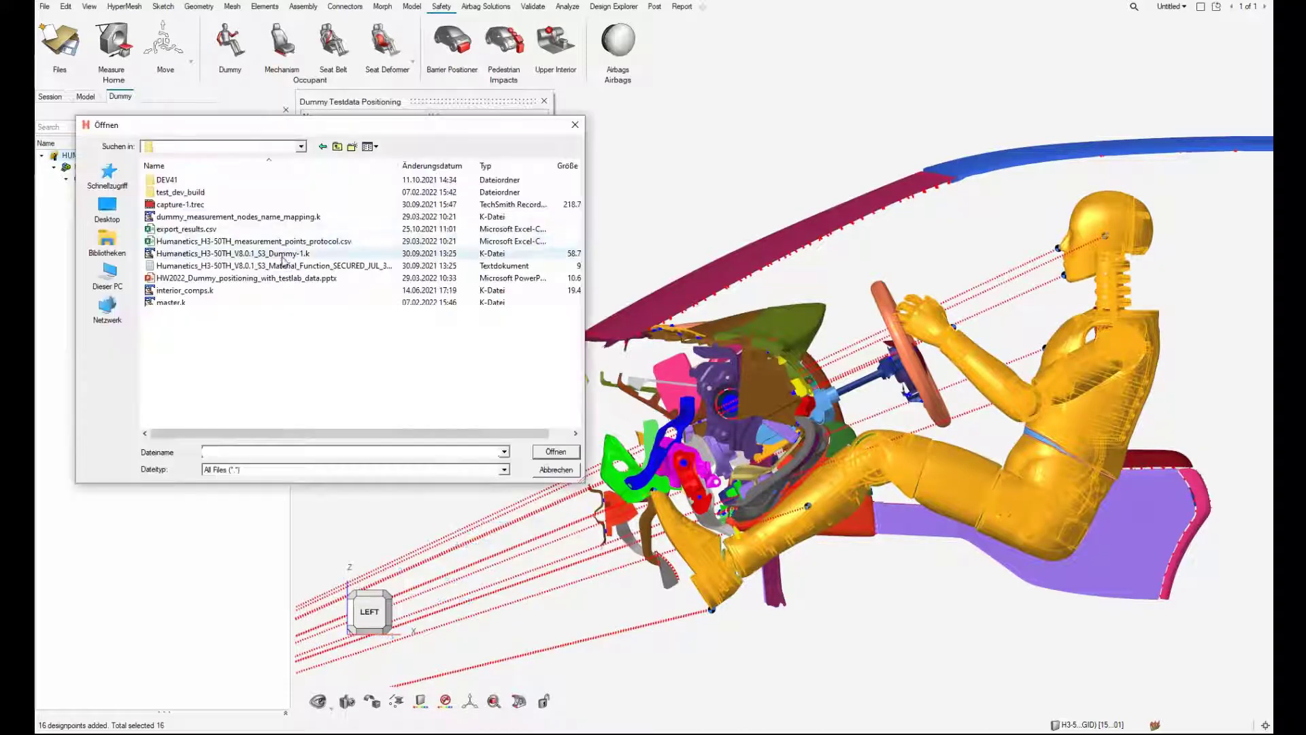
click(548, 451)
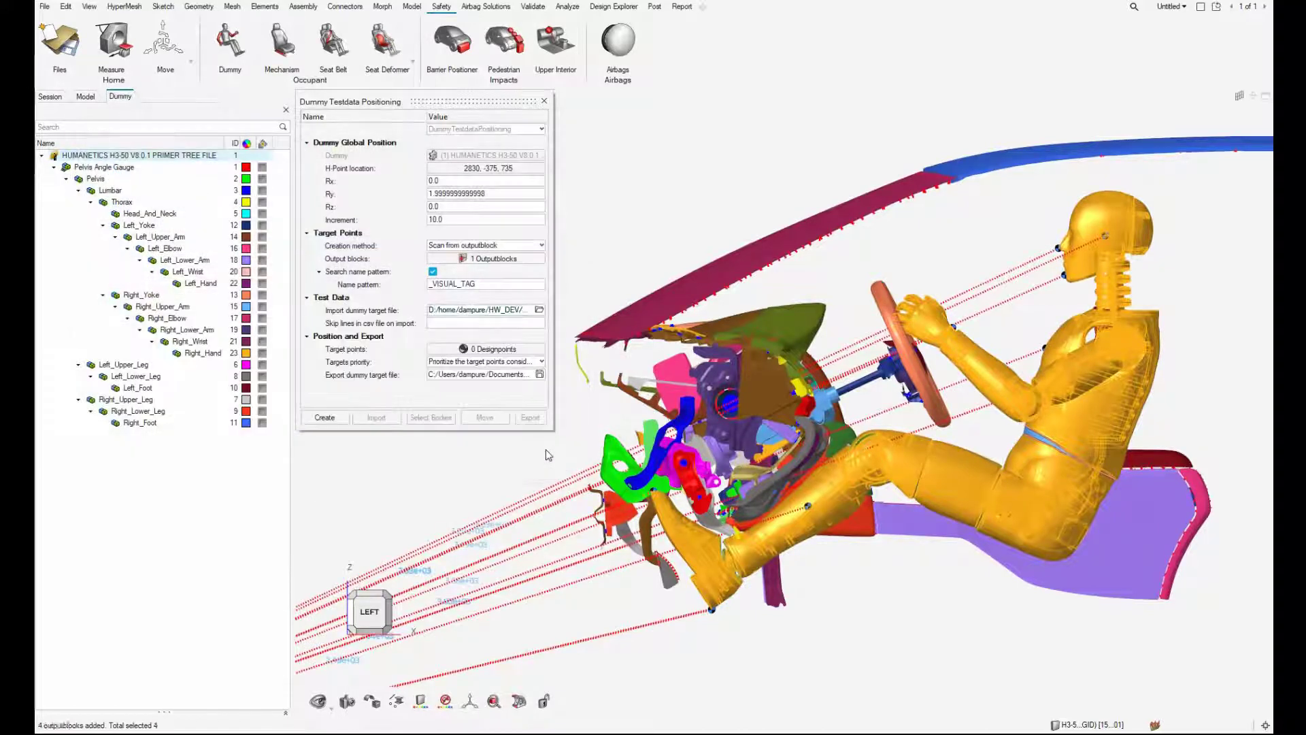
click(446, 325)
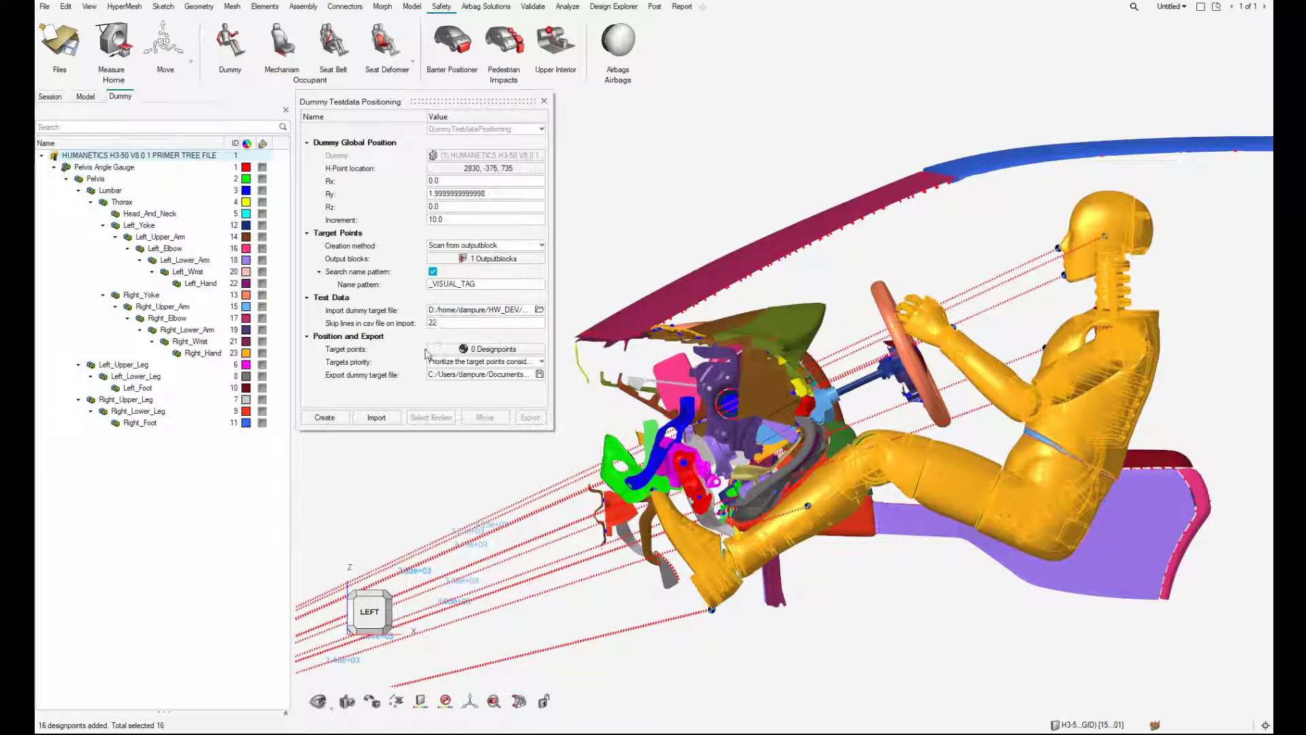
click(376, 417)
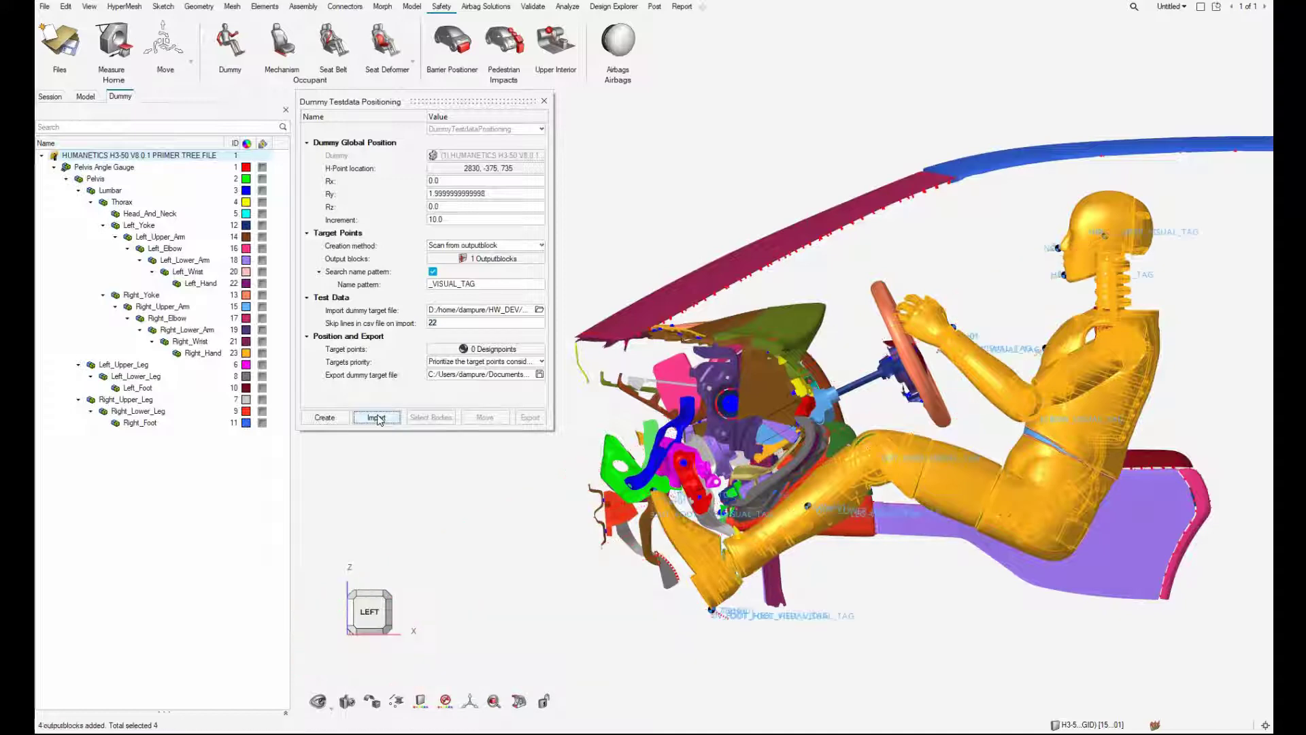
- Select the outer heel and toe points of the dummy's left foot as target points
click(479, 350)
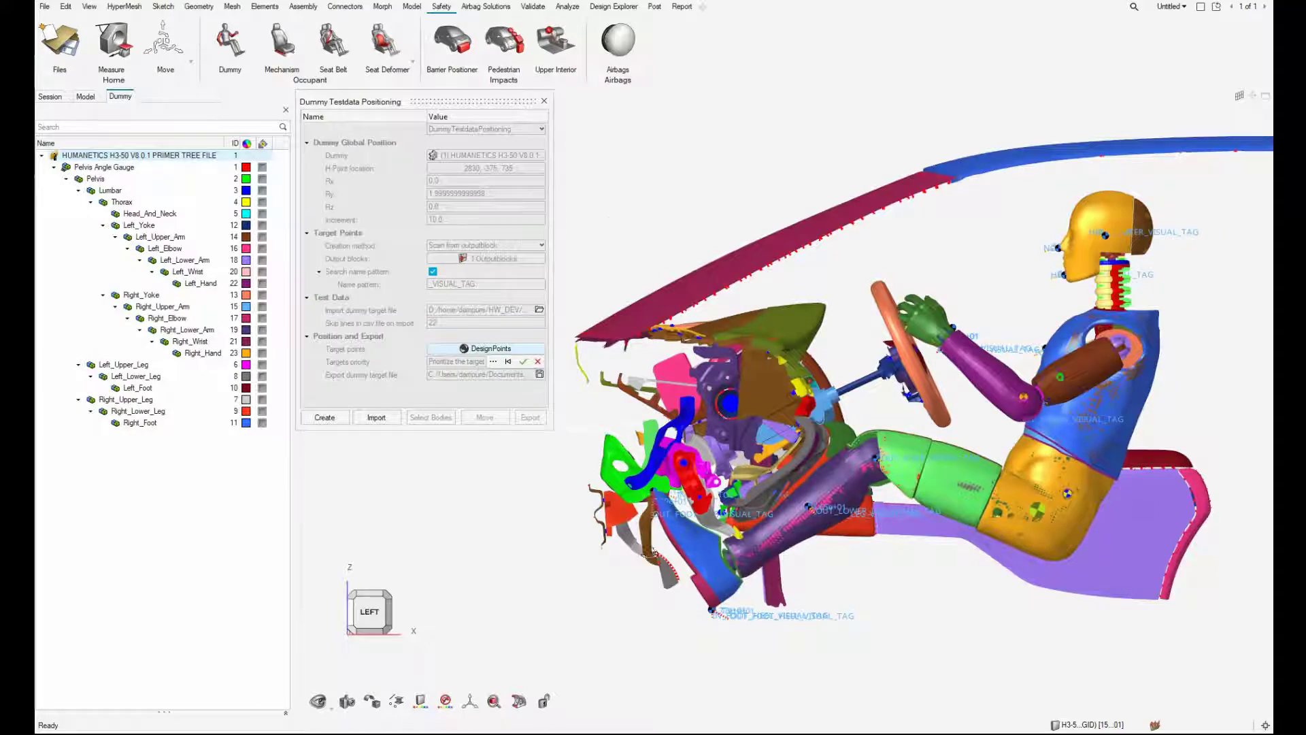
middle_drag(649, 552, 722, 578)
scroll(779, 621, up, 6)
click(780, 615)
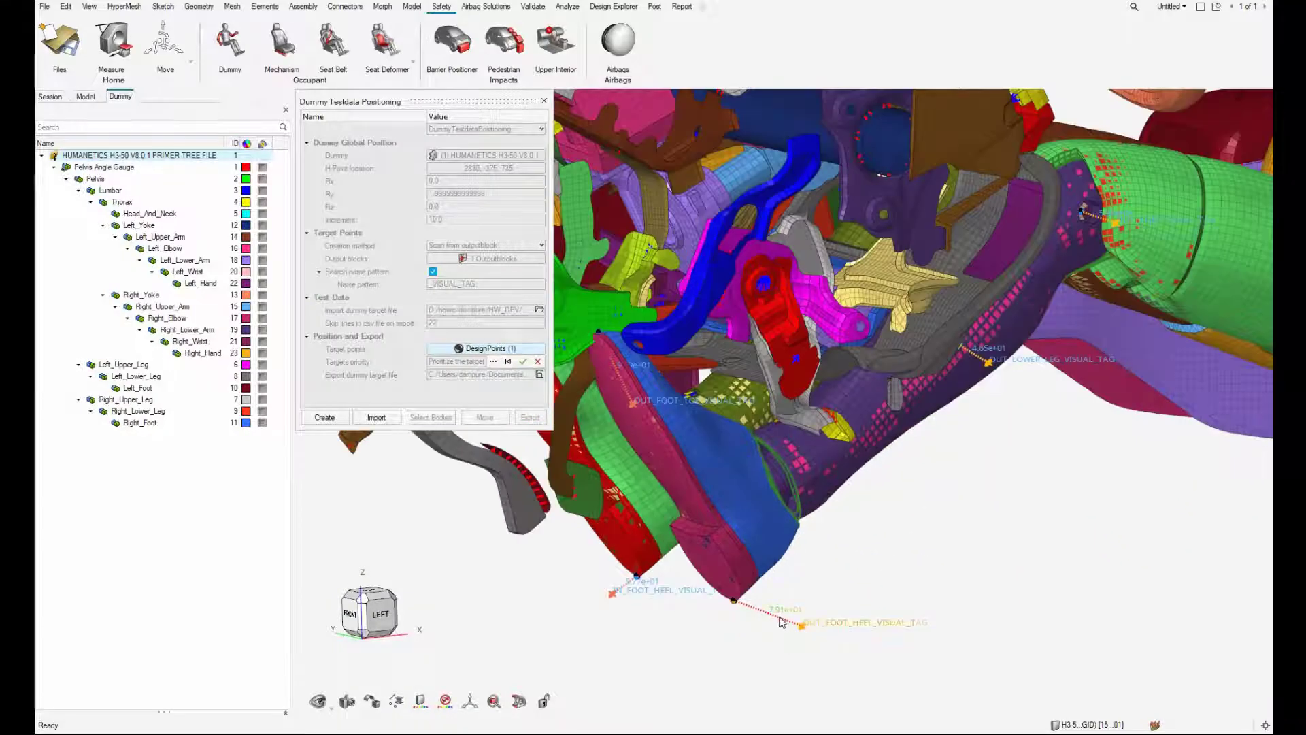
right_drag(690, 436, 848, 446)
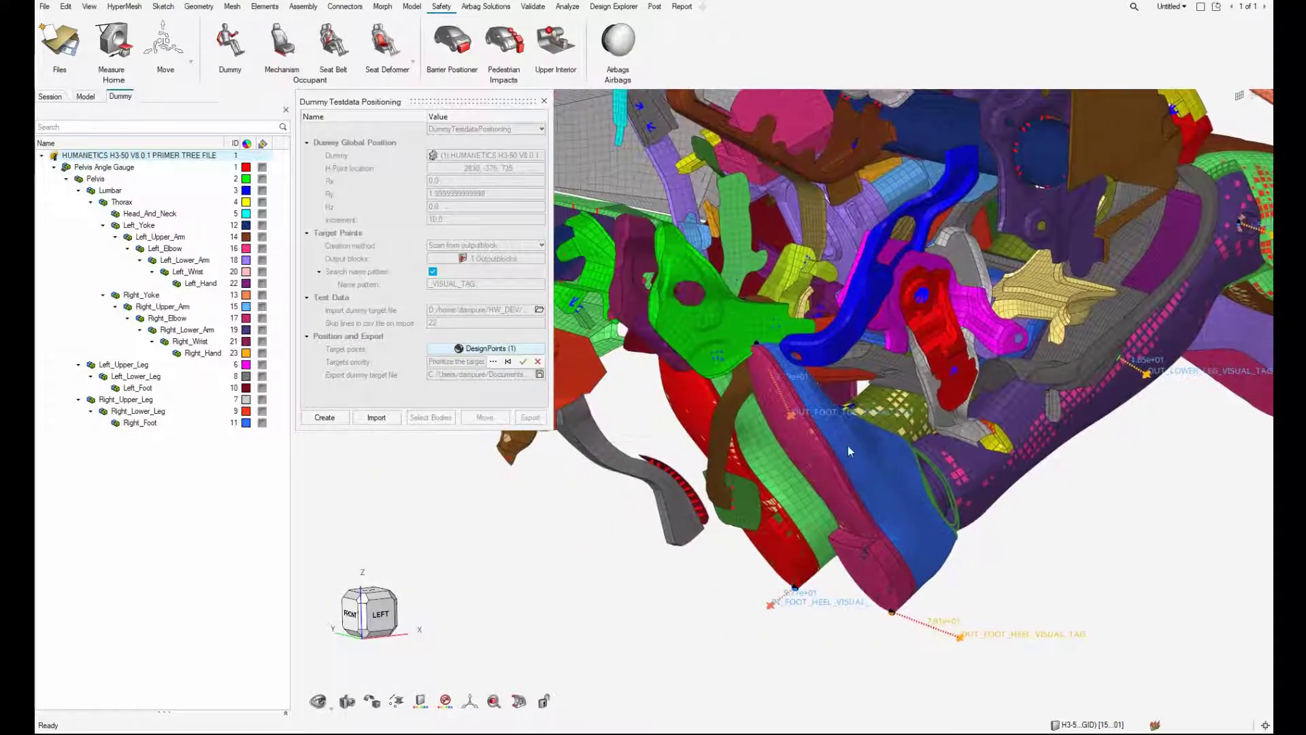
click(792, 415)
- Add the left leg's outer lower leg and knee points to the target points and confirm the selection
middle_drag(1089, 447, 1049, 470)
scroll(1119, 388, up, 4)
click(1119, 391)
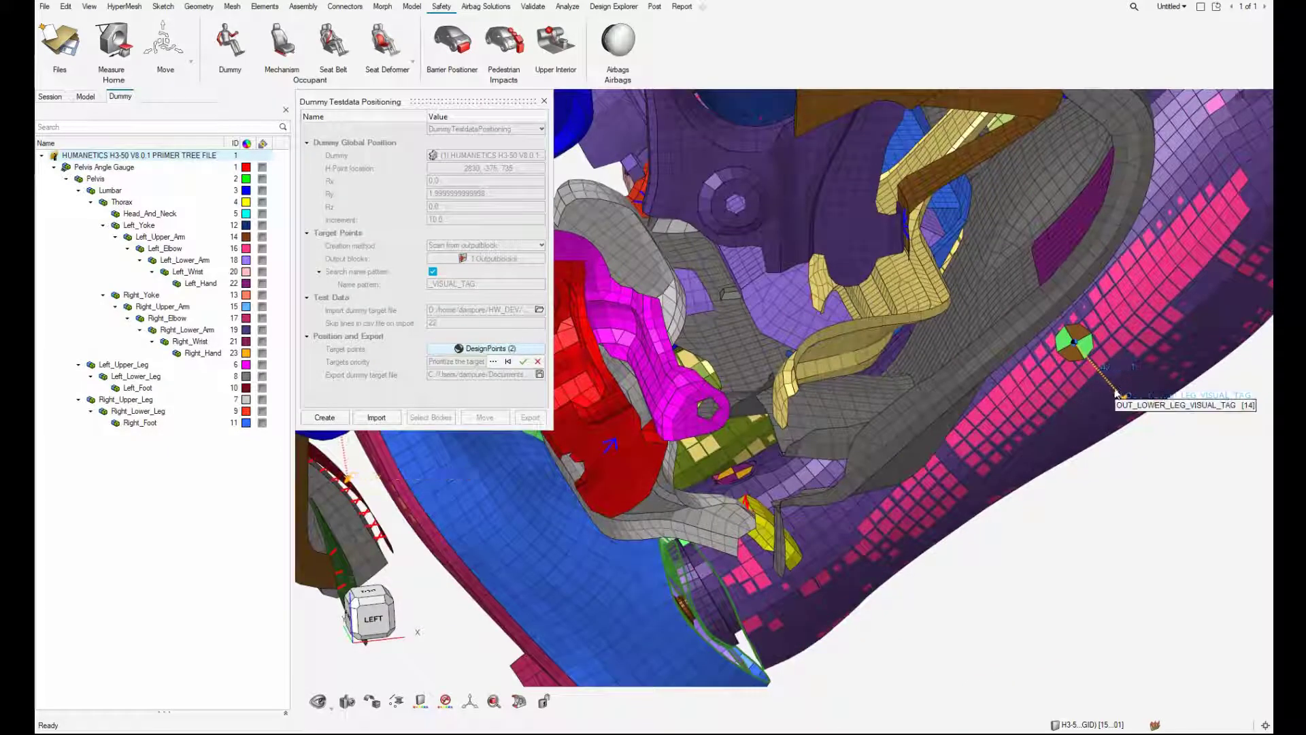
scroll(1150, 320, down, 3)
right_drag(1251, 276, 884, 459)
middle_drag(885, 459, 903, 491)
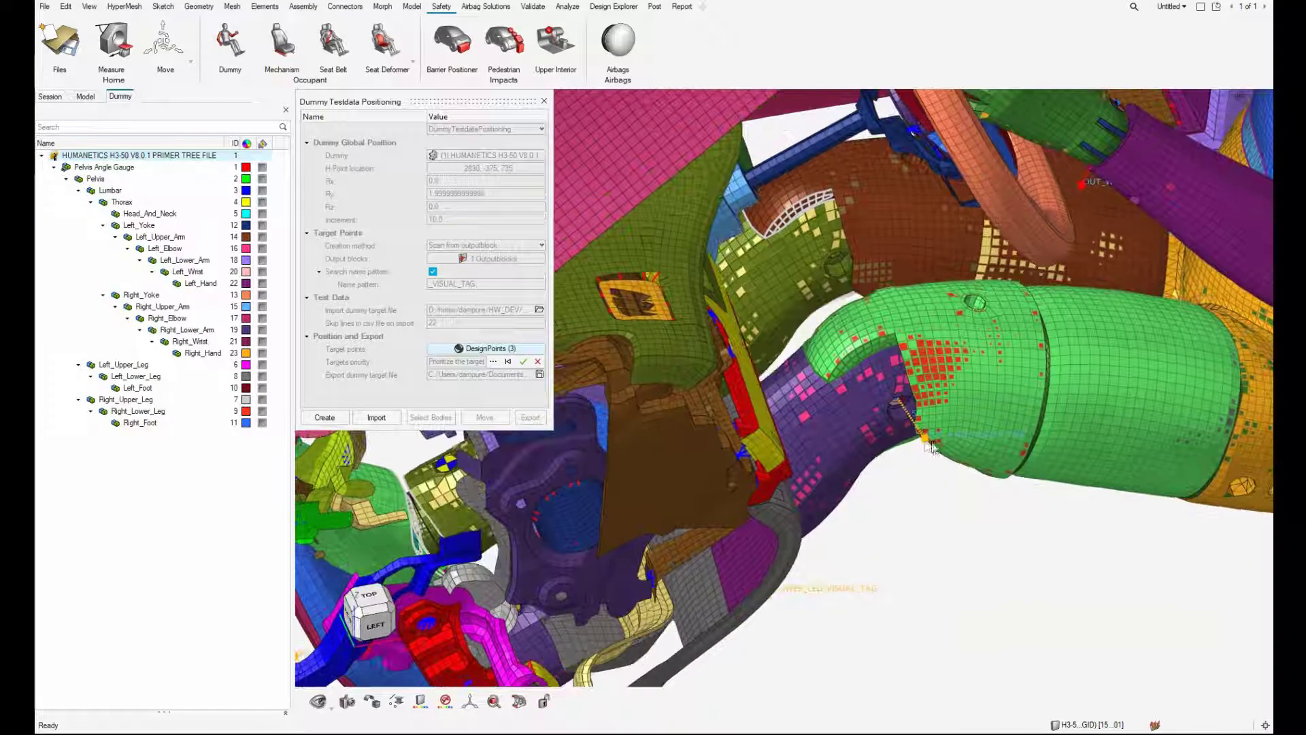
click(924, 439)
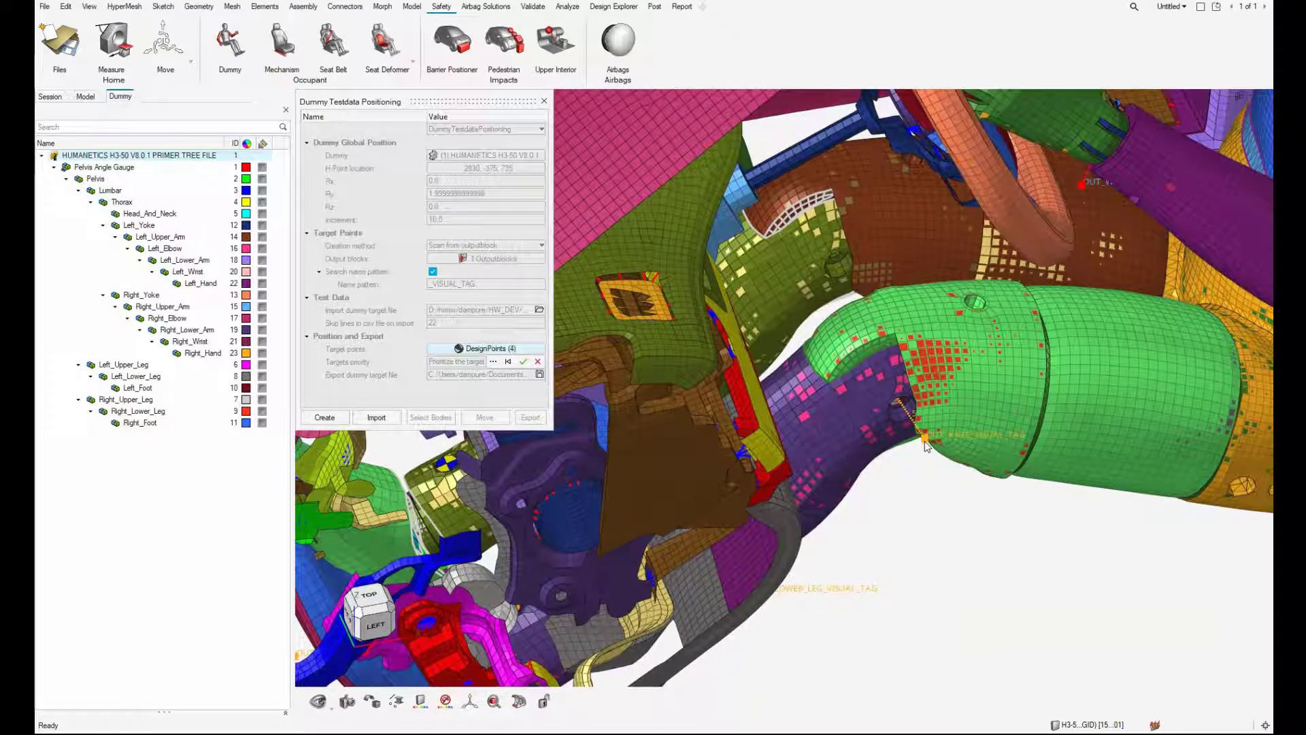
click(523, 362)
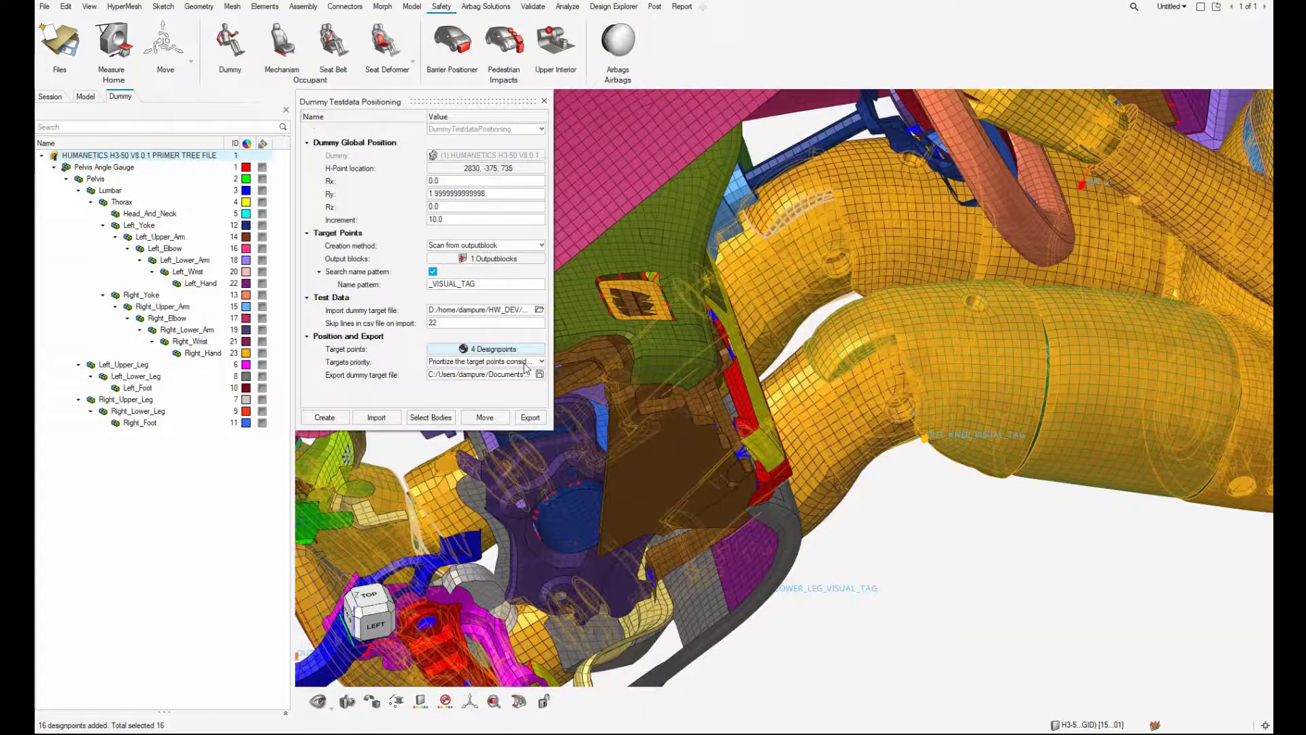
- Open the dummy body selection and exclude the lumbar, thorax, head and neck, right leg bodies, both yokes and left upper arm
click(374, 623)
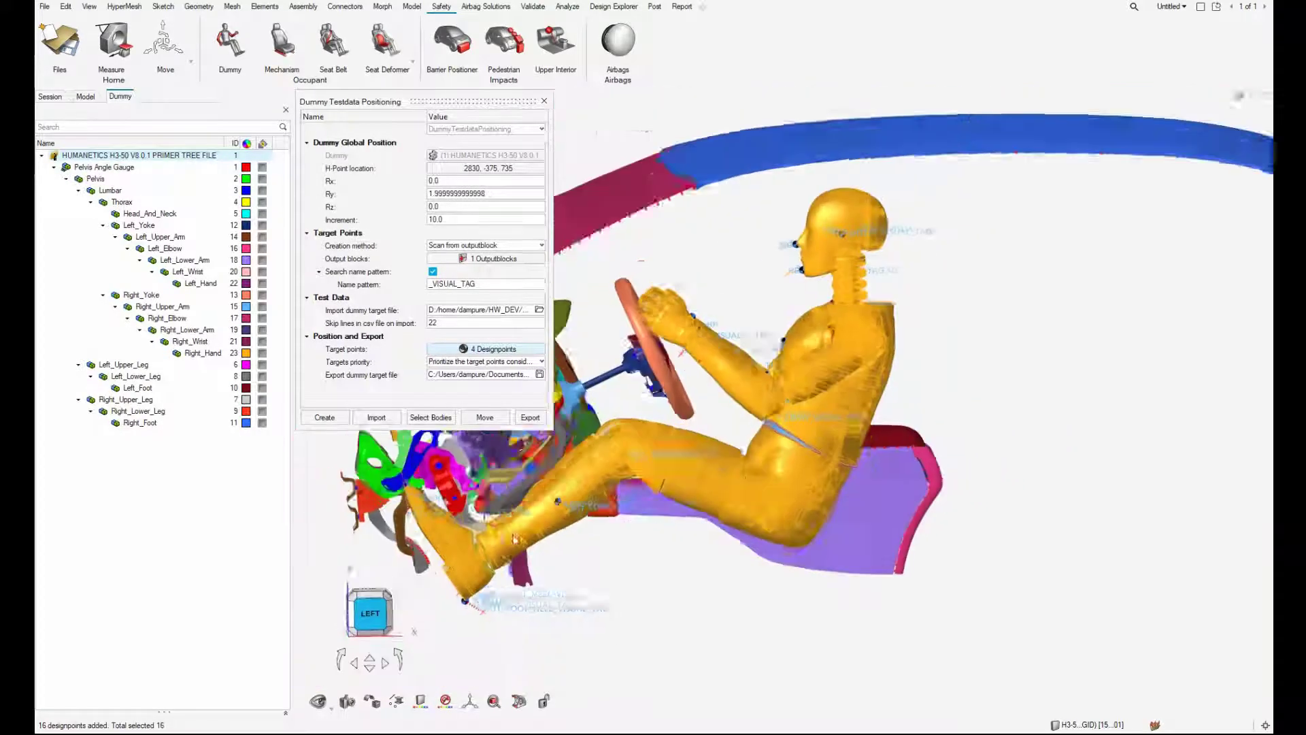
scroll(880, 529, up, 3)
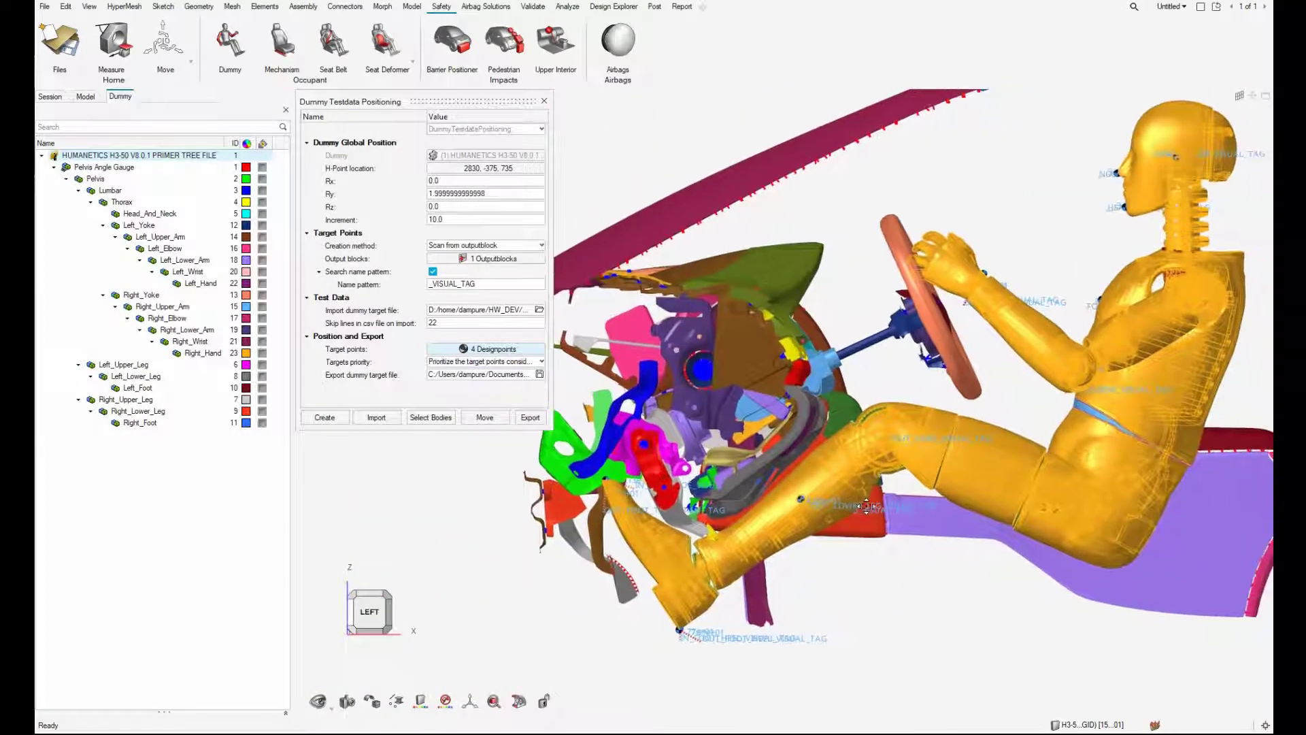
click(449, 412)
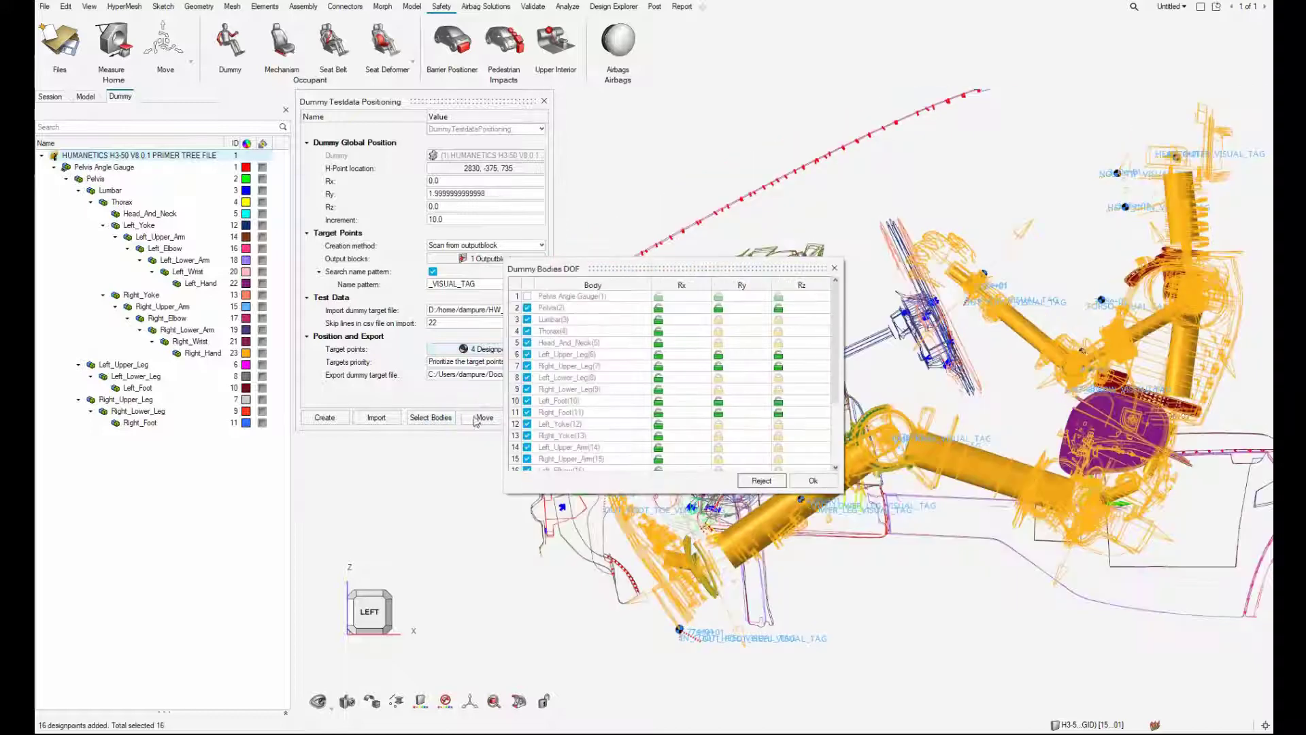
drag(677, 257, 411, 227)
click(266, 273)
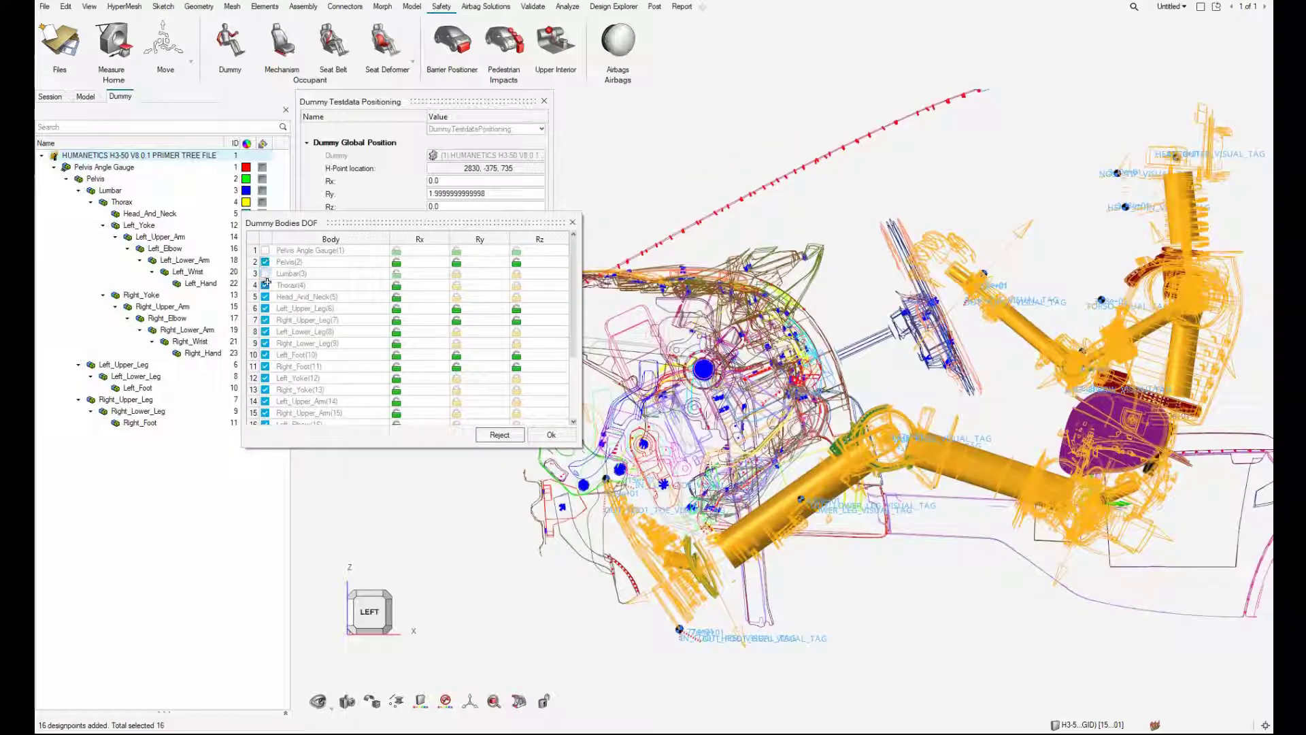
click(266, 285)
click(265, 296)
click(265, 320)
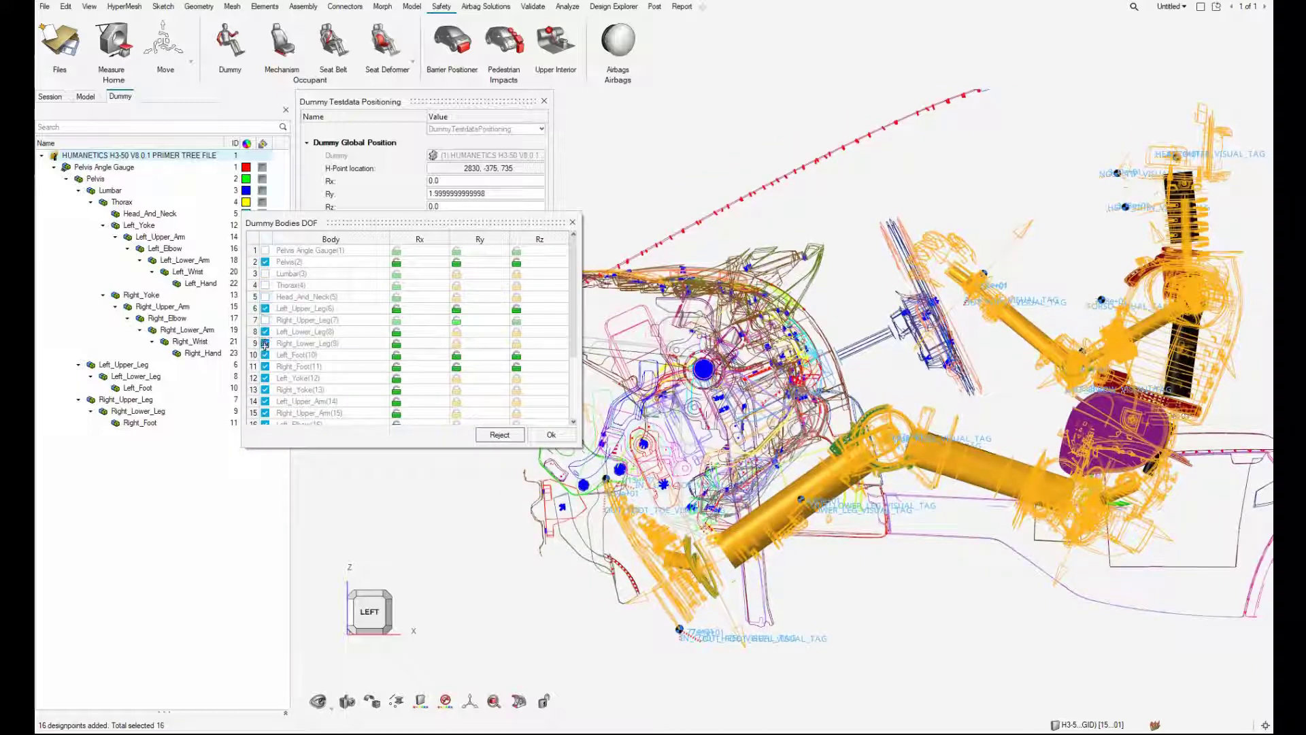
click(265, 342)
click(265, 366)
click(265, 390)
click(265, 401)
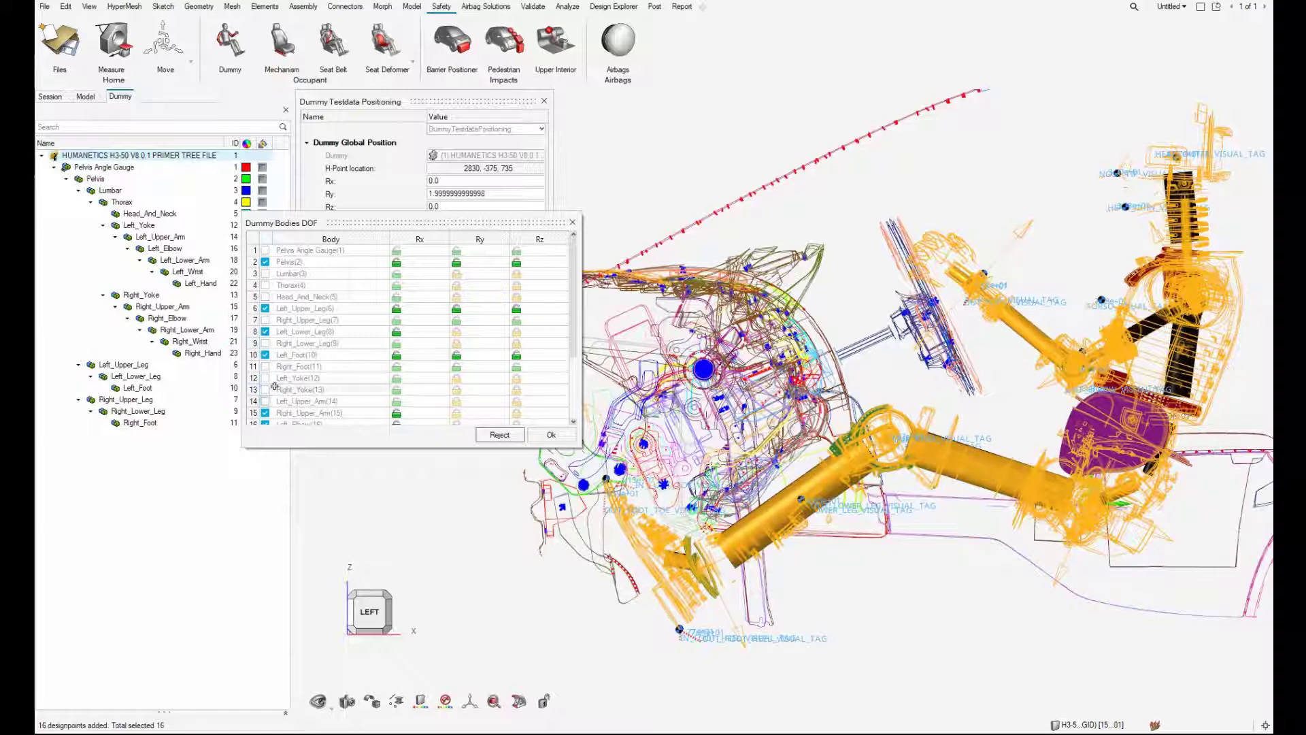
- Exclude the remaining arm, elbow, wrist and hand bodies, and accept only the pelvis and left leg bodies for movement
scroll(271, 389, down, 3)
click(265, 320)
click(265, 331)
click(265, 343)
click(265, 355)
click(265, 367)
click(266, 378)
click(266, 390)
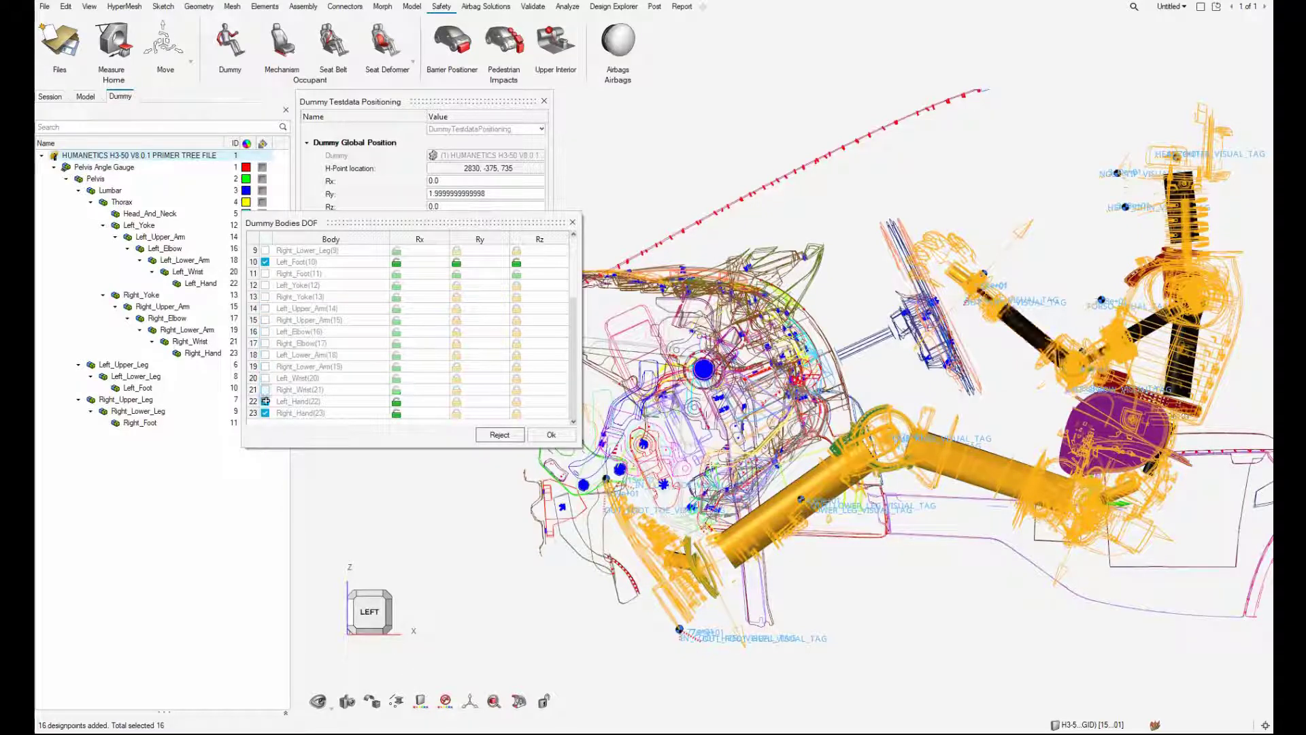
click(265, 401)
click(265, 413)
scroll(293, 366, up, 3)
middle_drag(732, 384, 729, 505)
right_drag(729, 505, 787, 587)
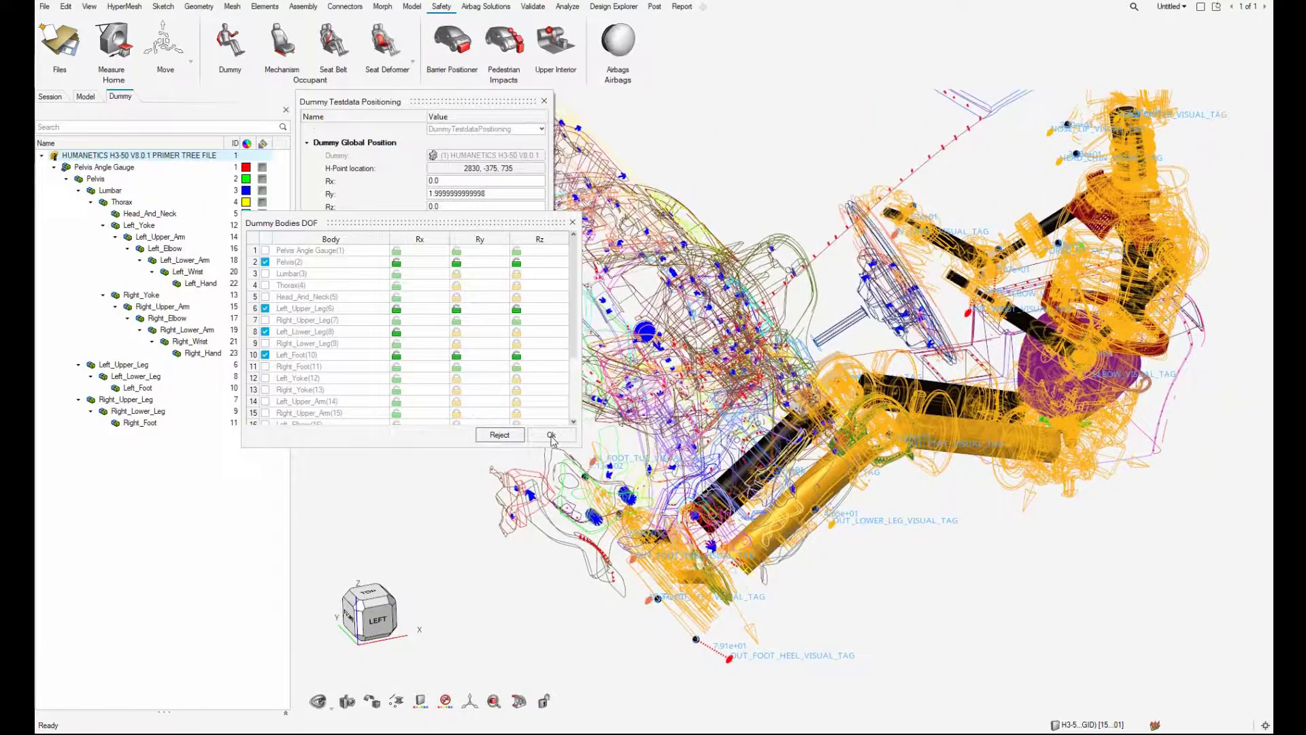
click(551, 436)
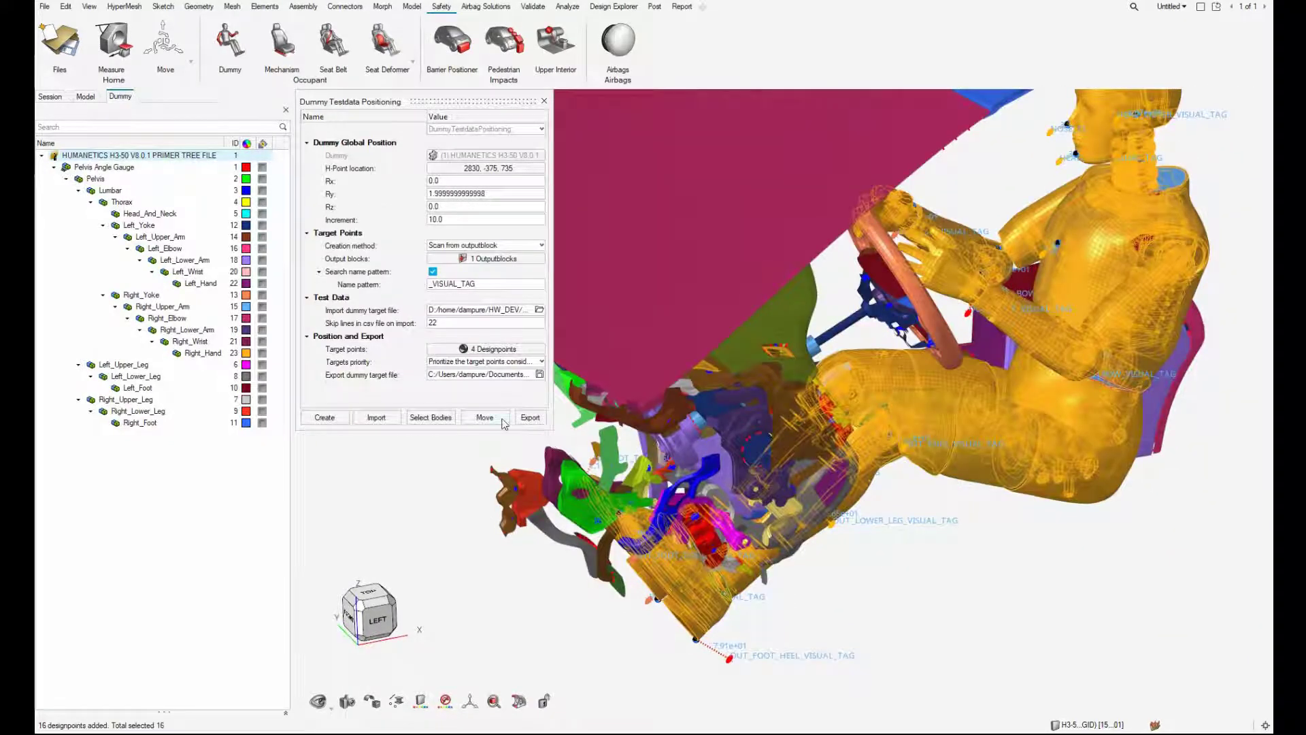
- Move the selected dummy bodies to the four target points and acknowledge the completed positioning
right_drag(459, 472, 458, 486)
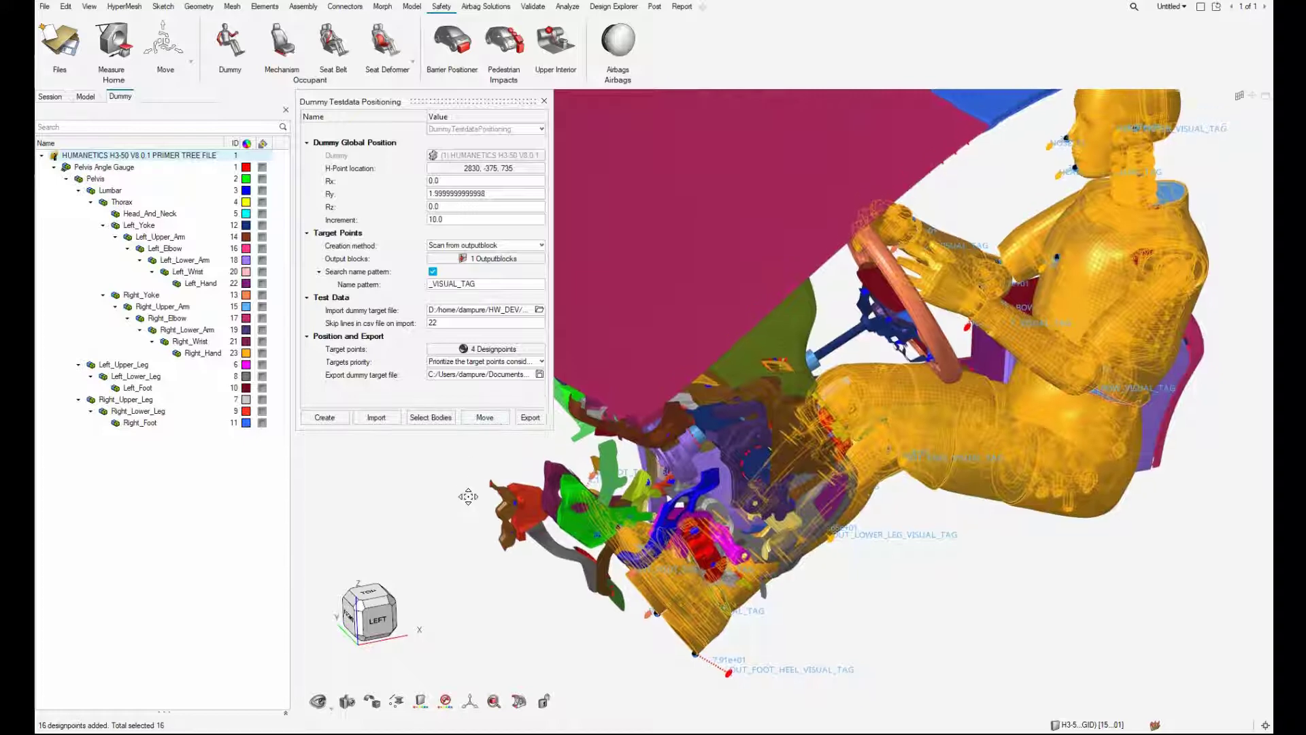
click(486, 419)
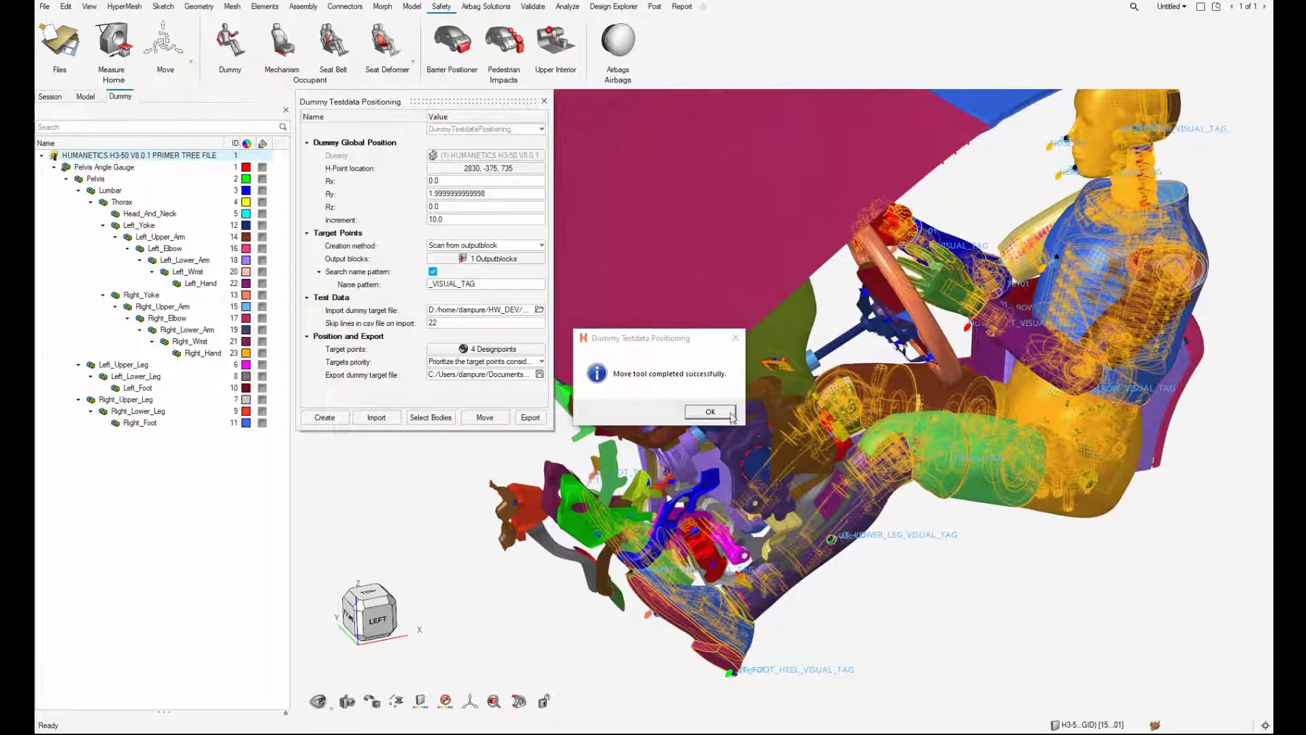
click(731, 413)
- Examine how the moved left foot, lower leg and knee match their target points, and return to the side view
scroll(777, 583, up, 5)
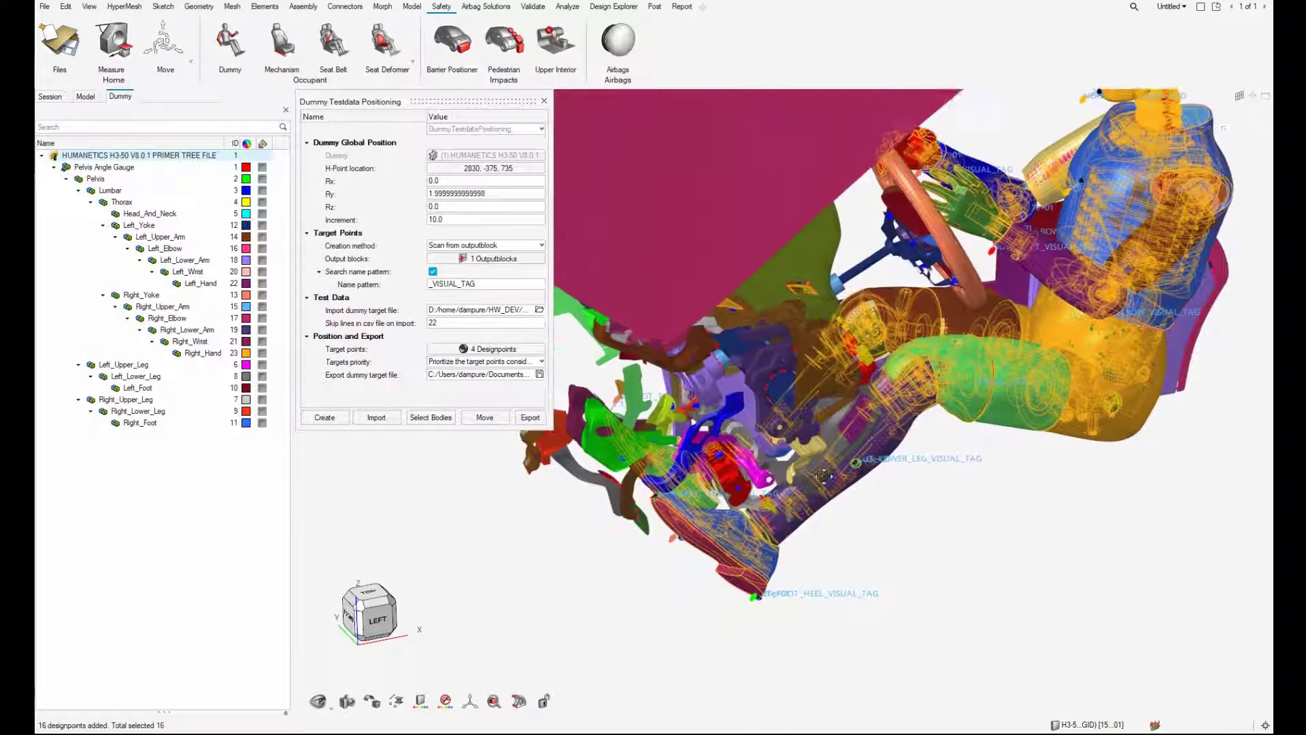
scroll(714, 455, up, 5)
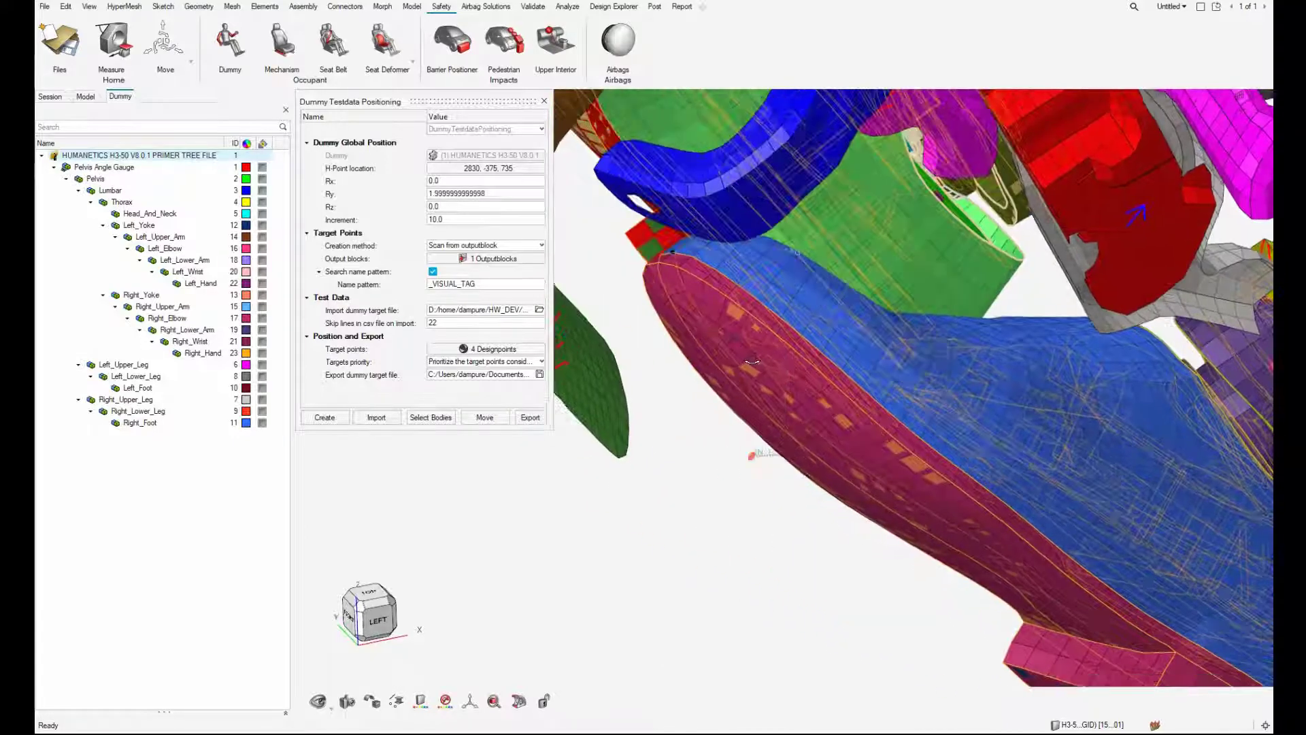
middle_drag(751, 361, 746, 362)
scroll(745, 361, down, 8)
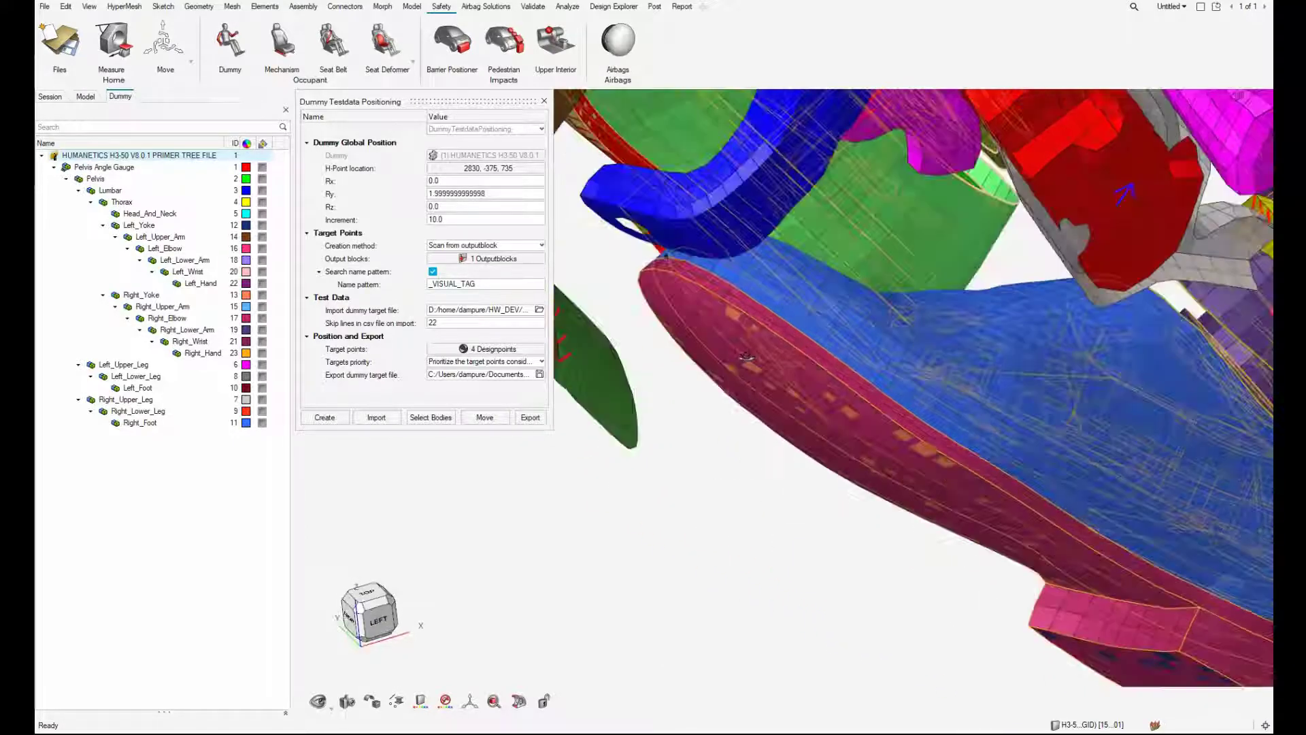
scroll(934, 379, up, 8)
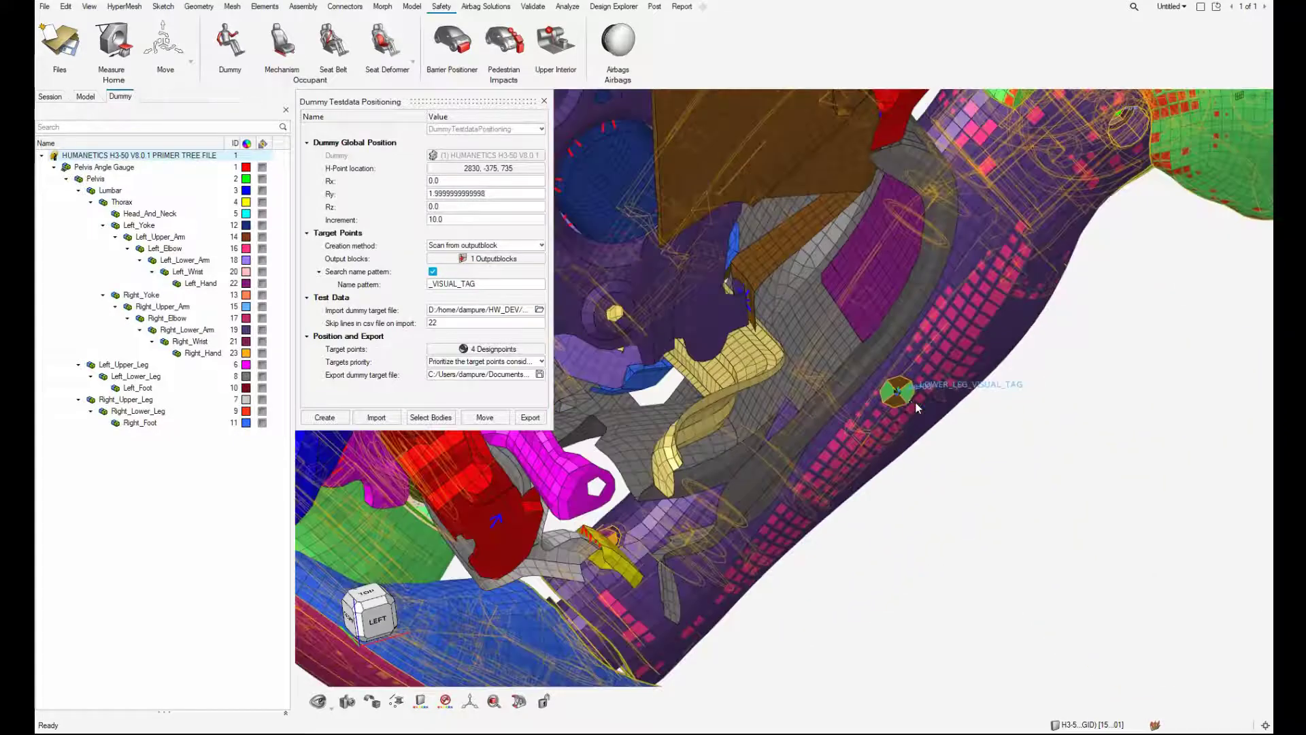
scroll(1009, 284, up, 1)
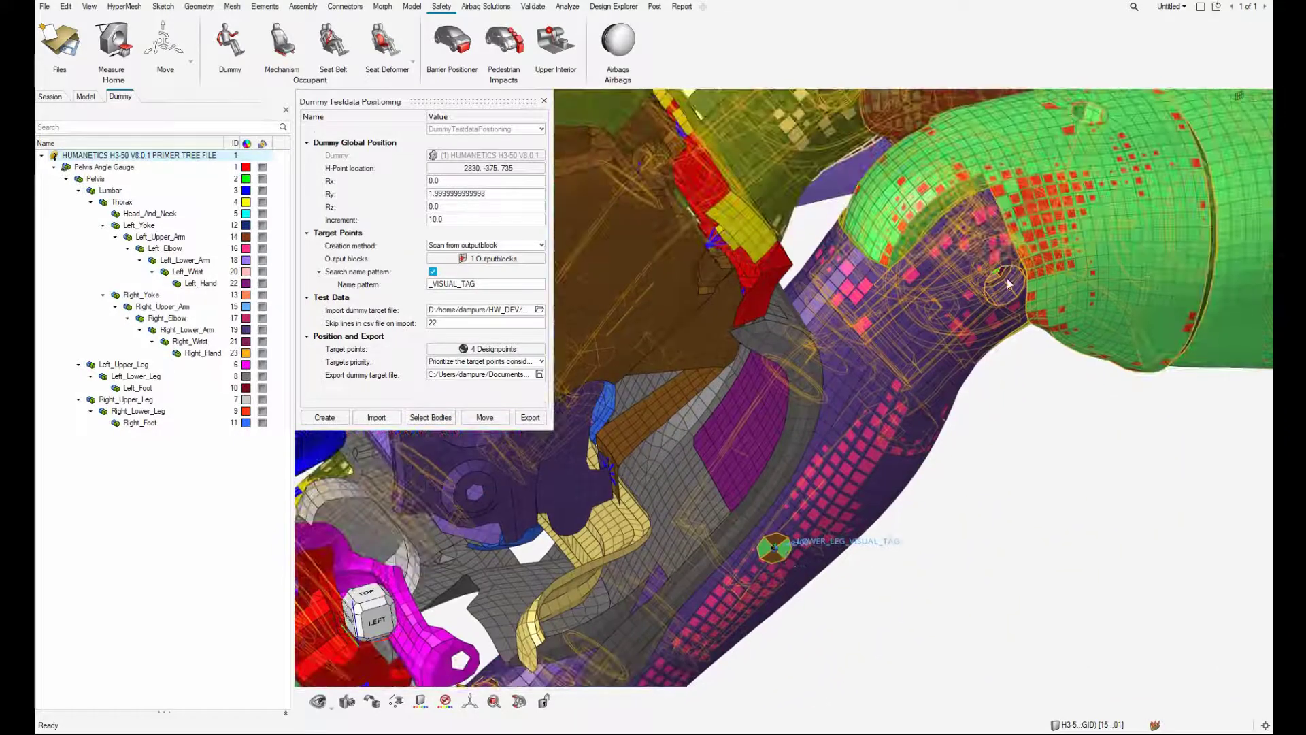
click(382, 620)
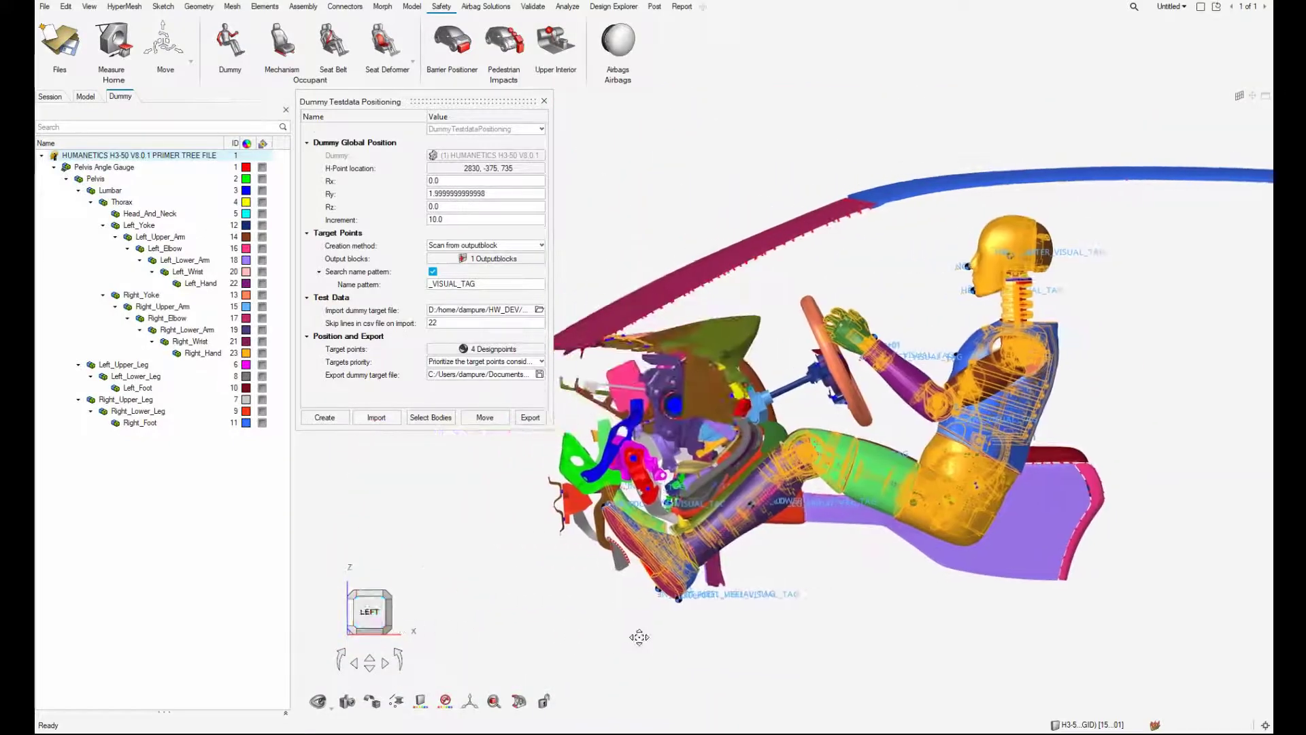